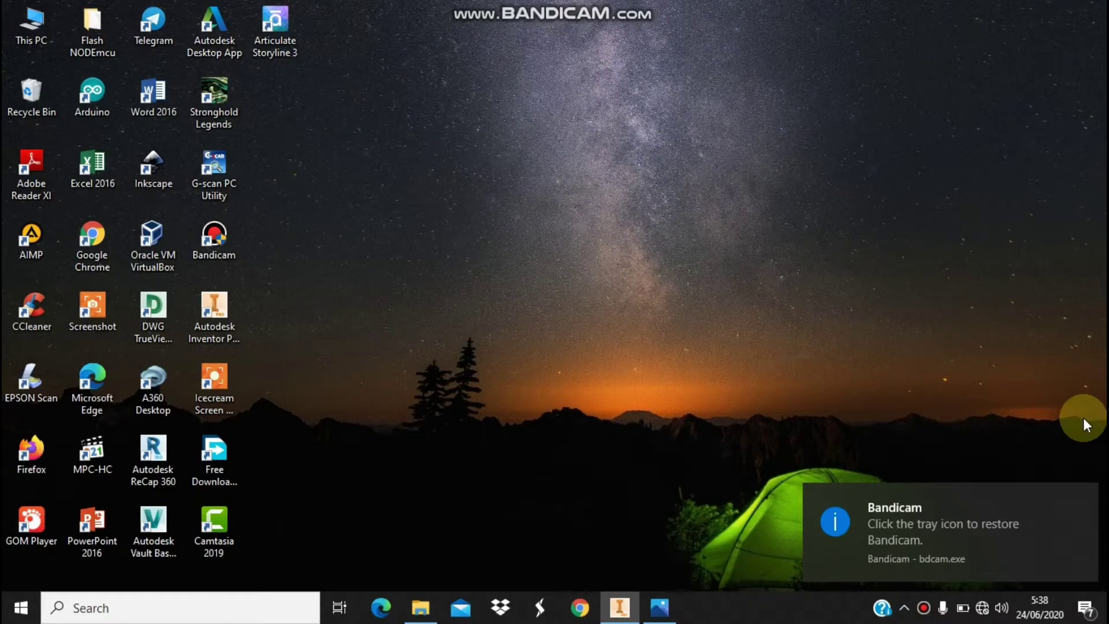
Step: Refresh the desktop and restore the Inventor window showing the pulley part
right_click(653, 224)
left_click(722, 296)
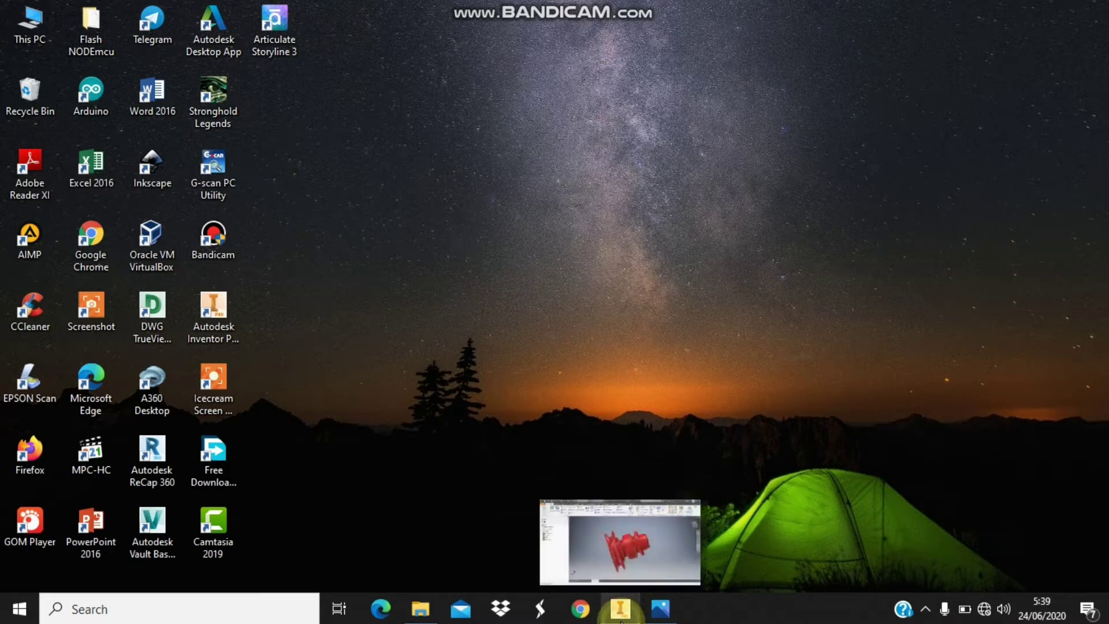
left_click(635, 537)
key("Escape")
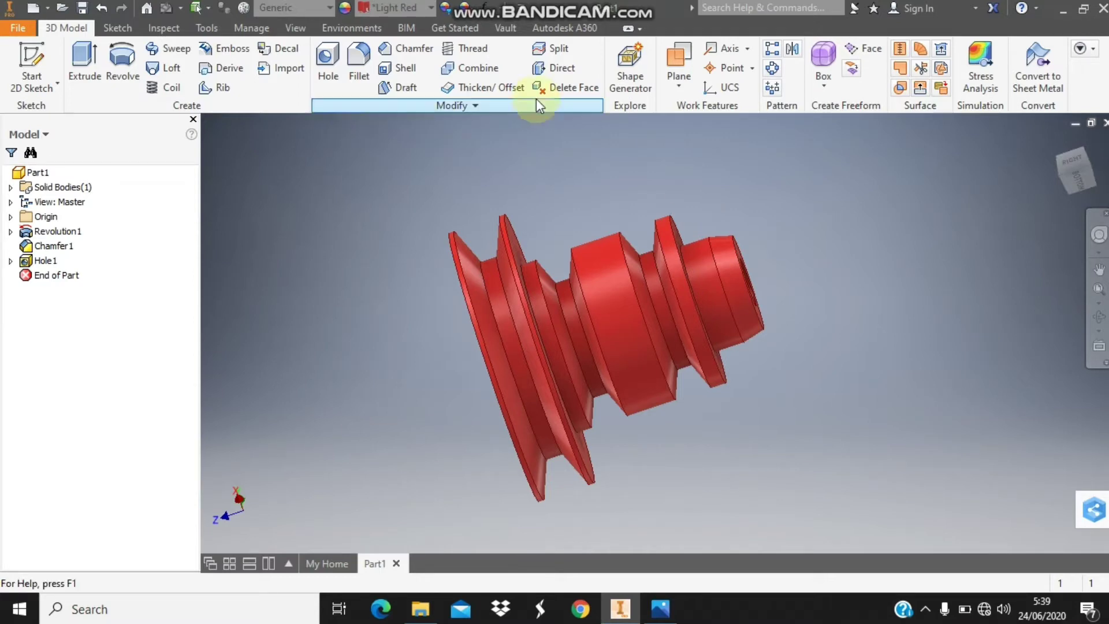
Step: Minimize Inventor, refresh the desktop again, and bring the red pulley model back up
left_click(1069, 11)
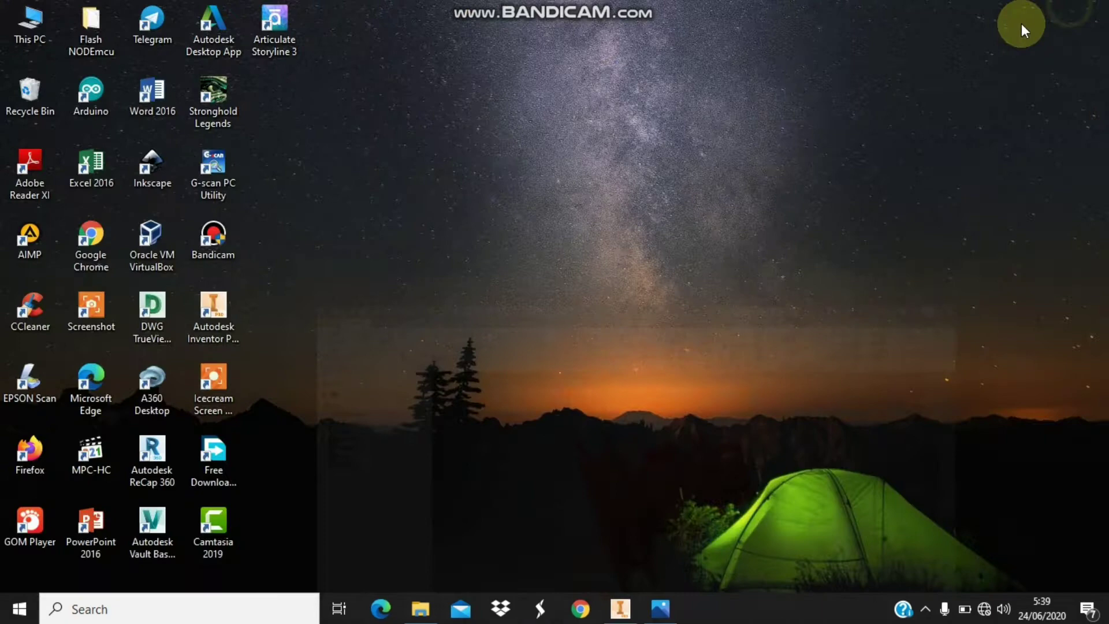
right_click(642, 138)
left_click(684, 211)
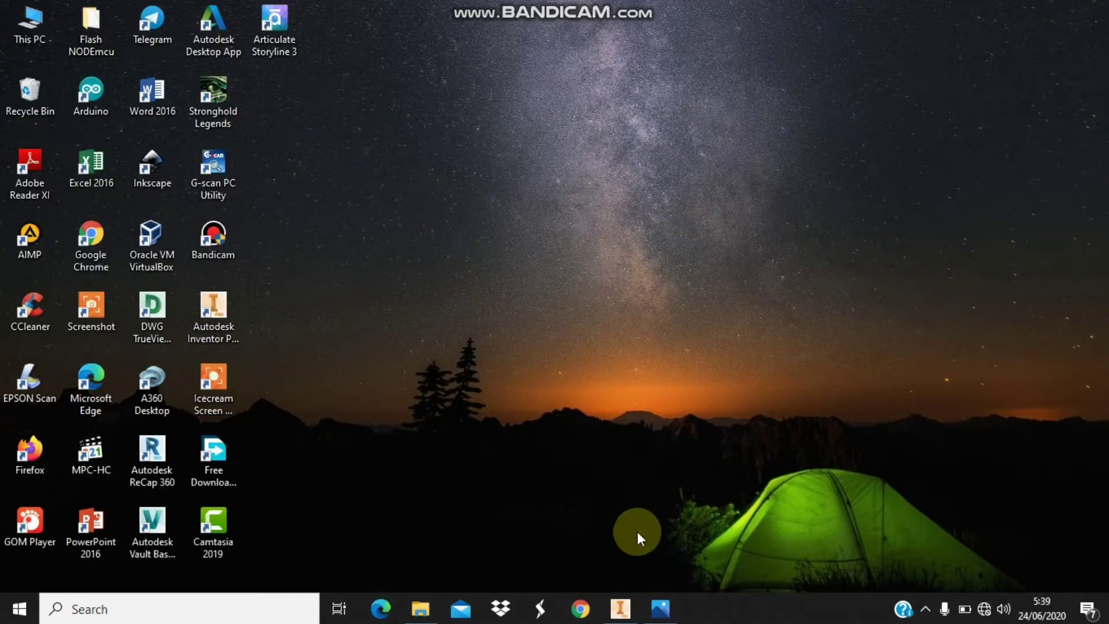
left_click(619, 608)
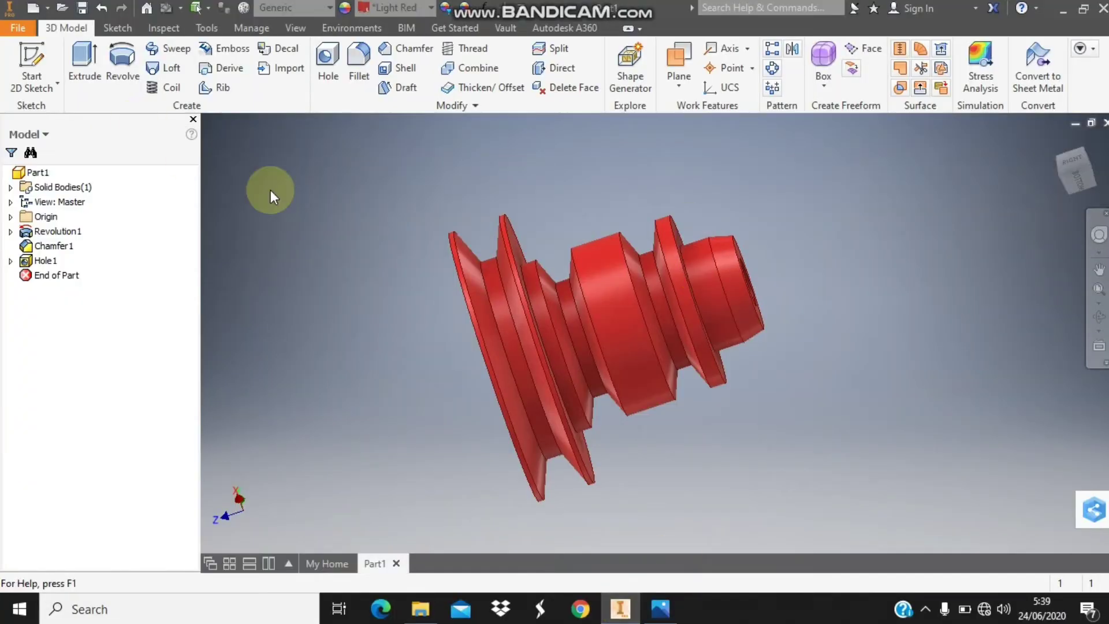
Step: Create a new part from the Metric Standard (mm).ipt template and start a 2D sketch on the YZ plane
left_click(23, 30)
left_click(50, 103)
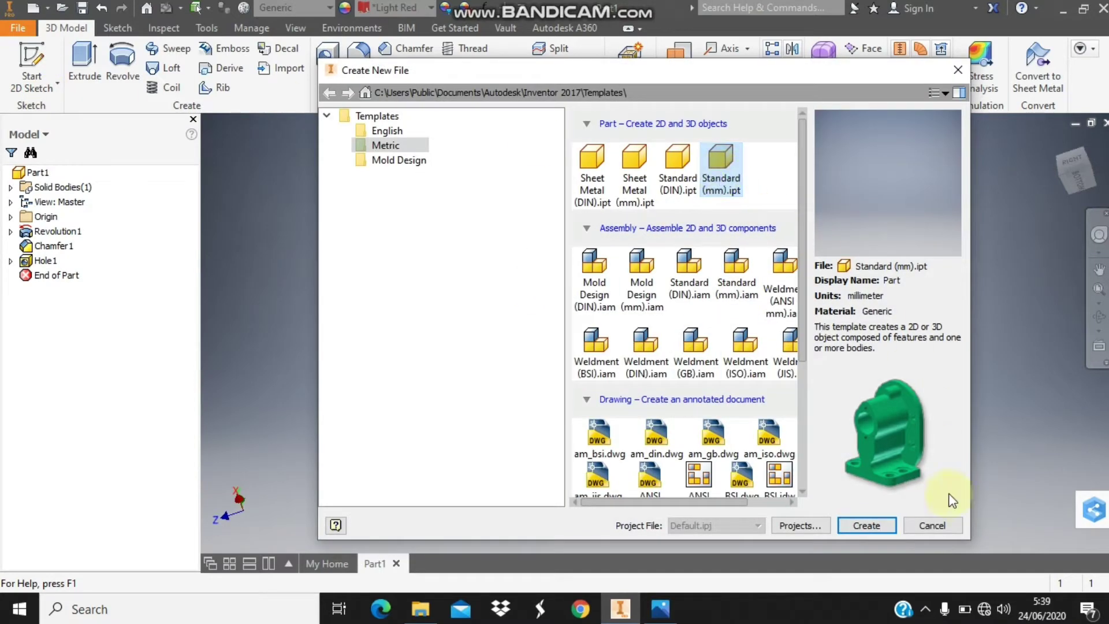
left_click(871, 530)
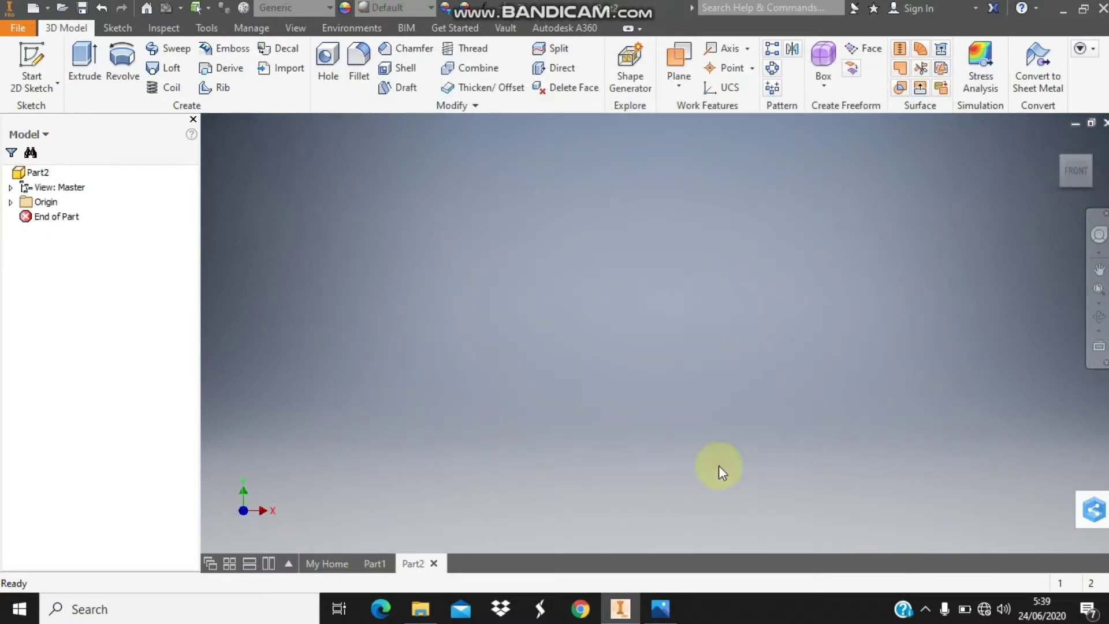
left_click(42, 66)
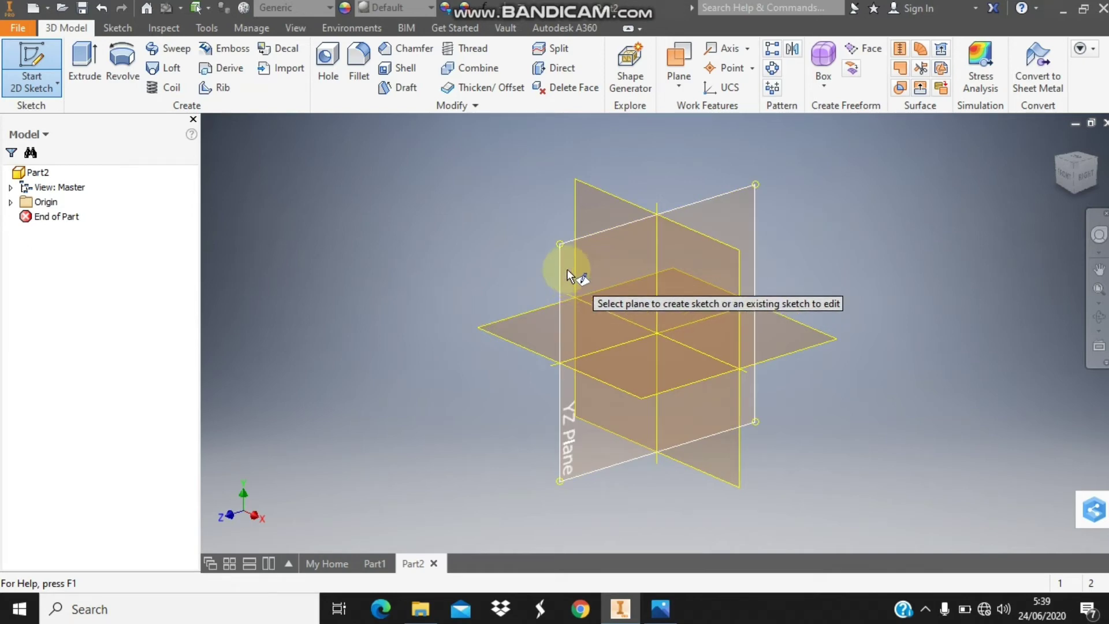
left_click(566, 269)
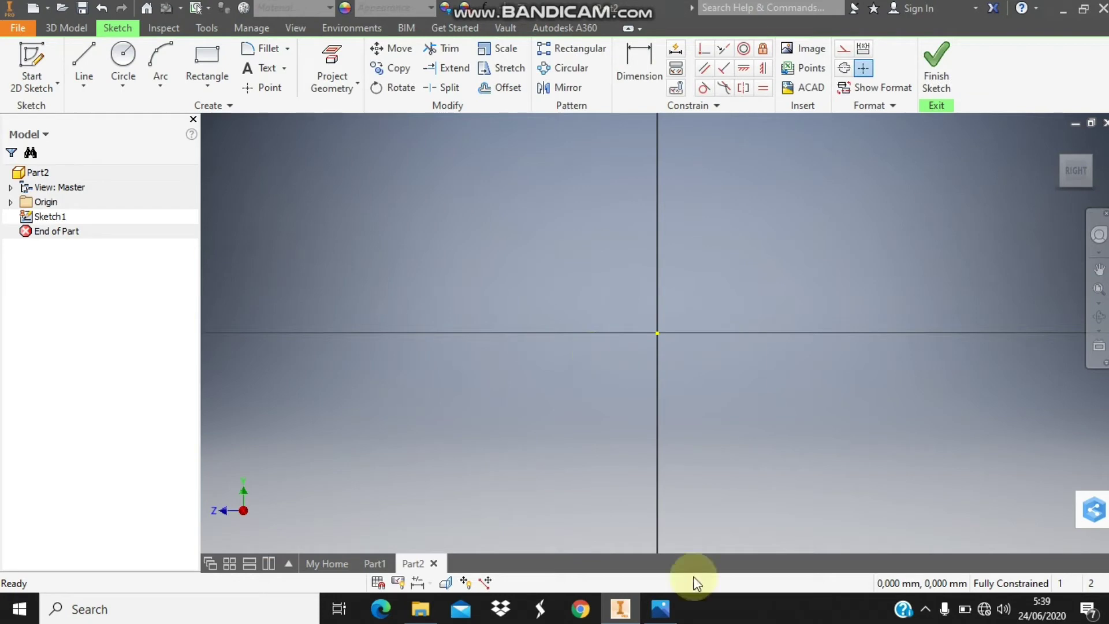
left_click(661, 609)
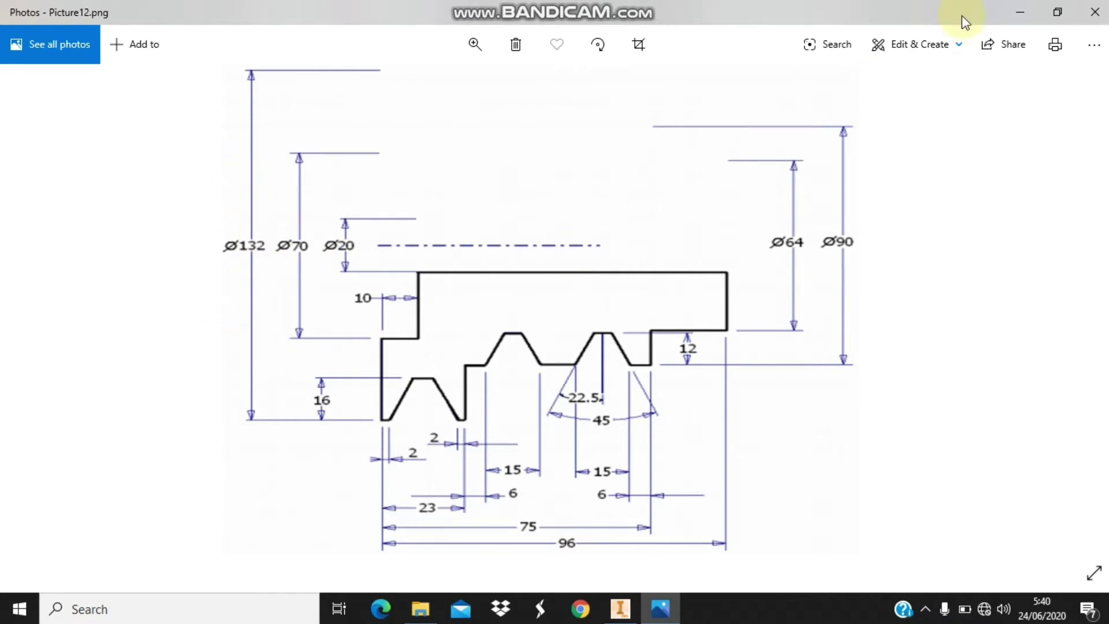
left_click(1020, 8)
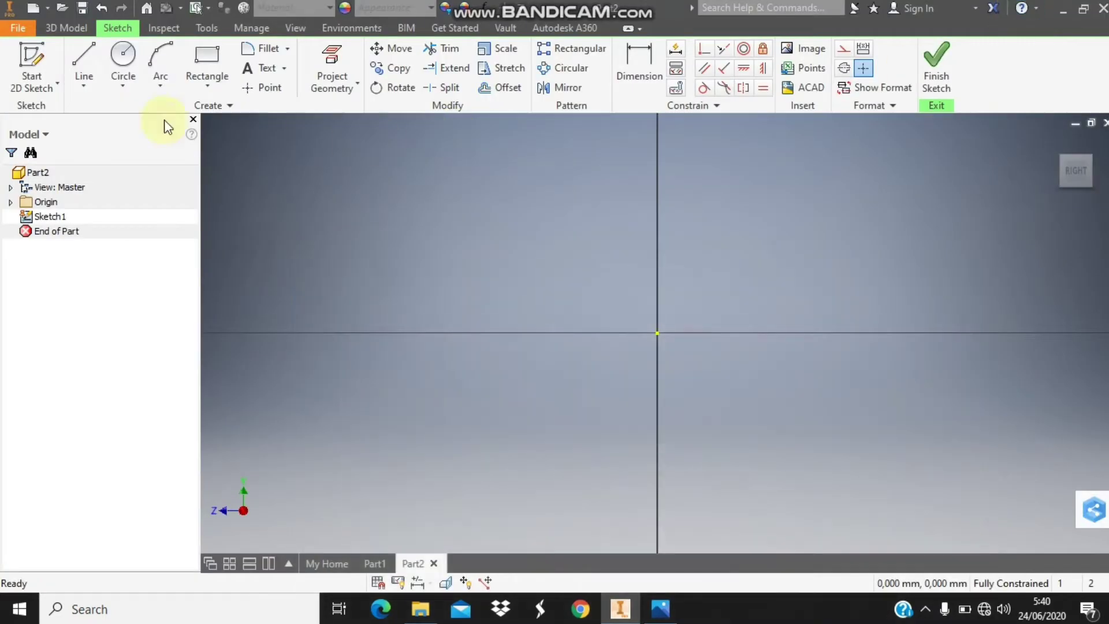
Step: Draw origin-centred circles of 20 mm and 70 mm diameter
left_click(123, 58)
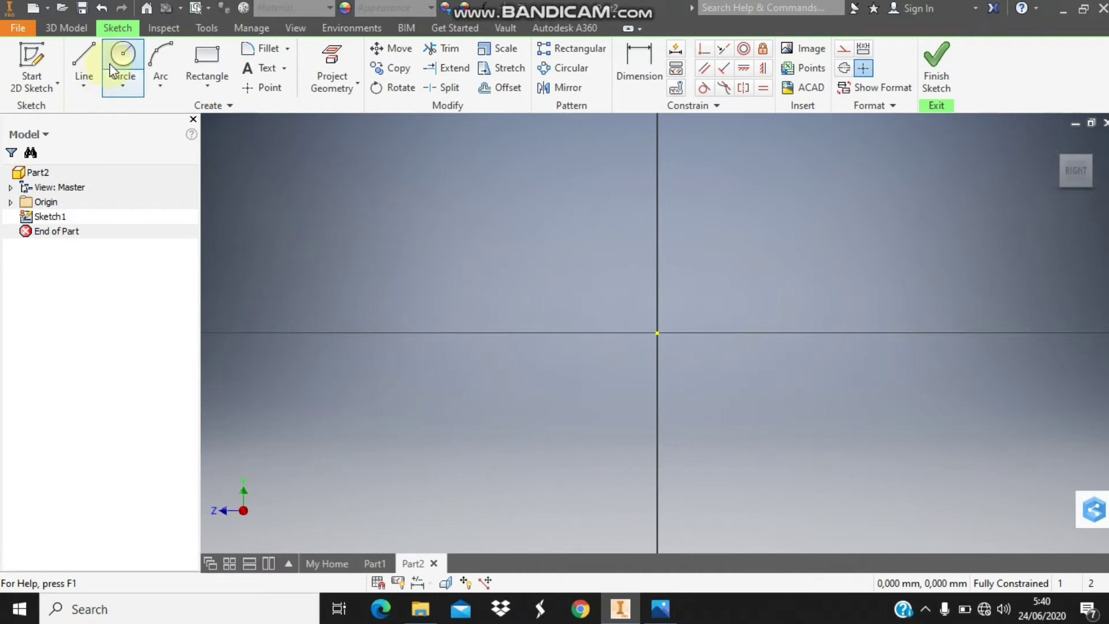
left_click(657, 334)
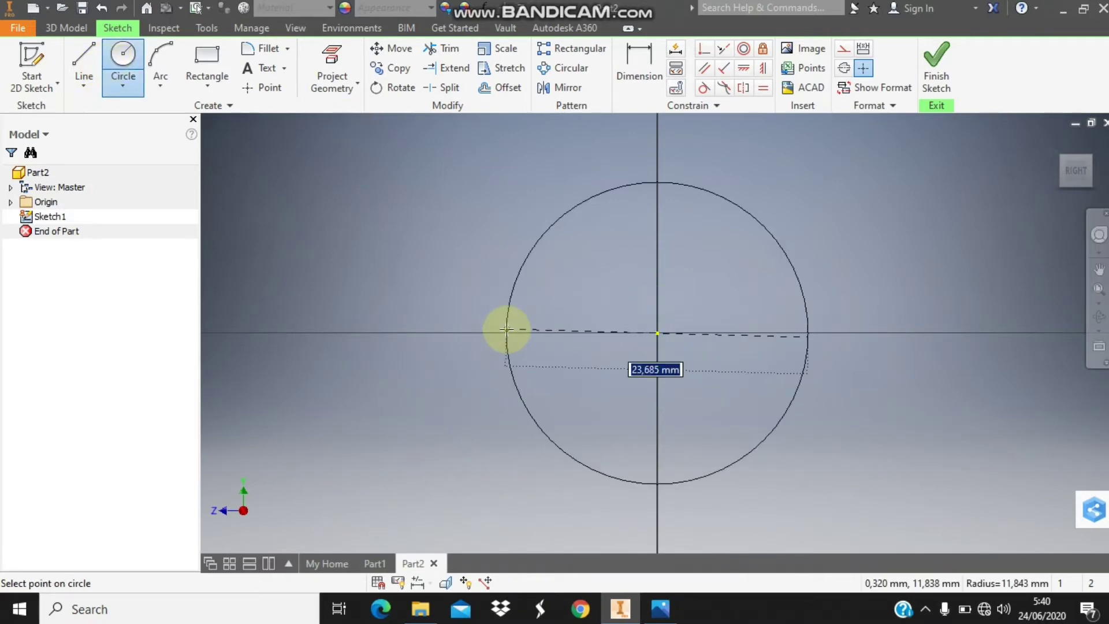
type("20")
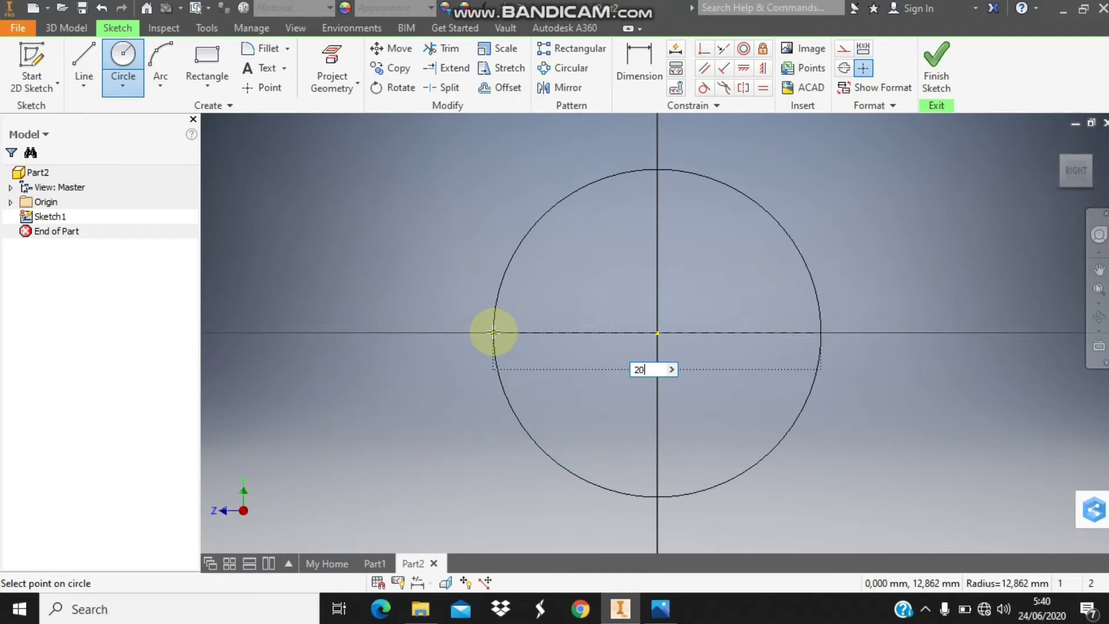
key("Return")
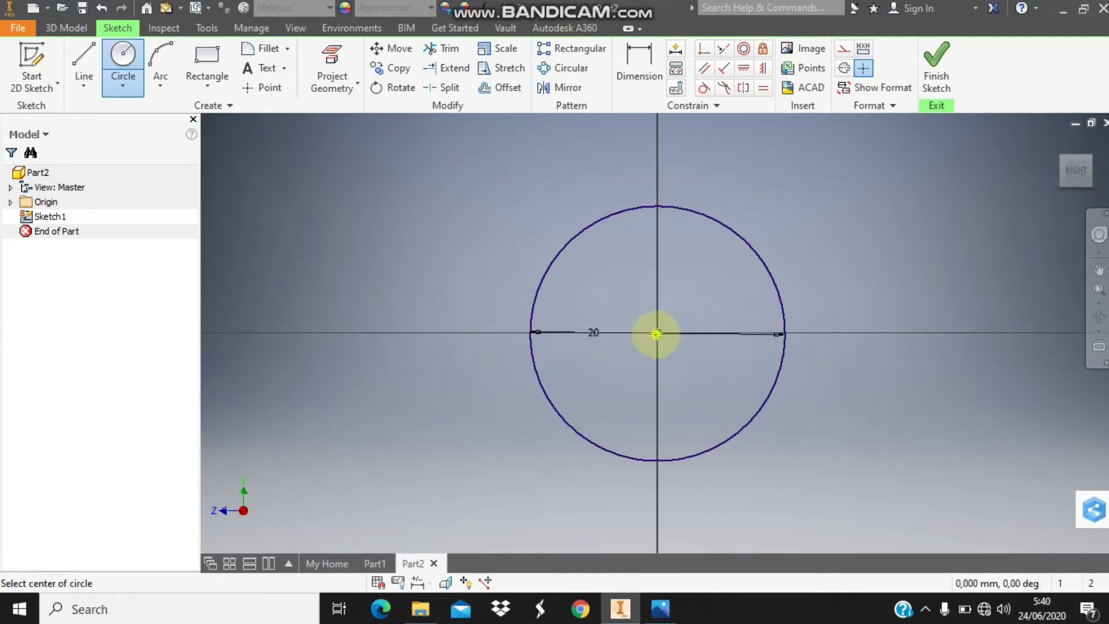
left_click(657, 333)
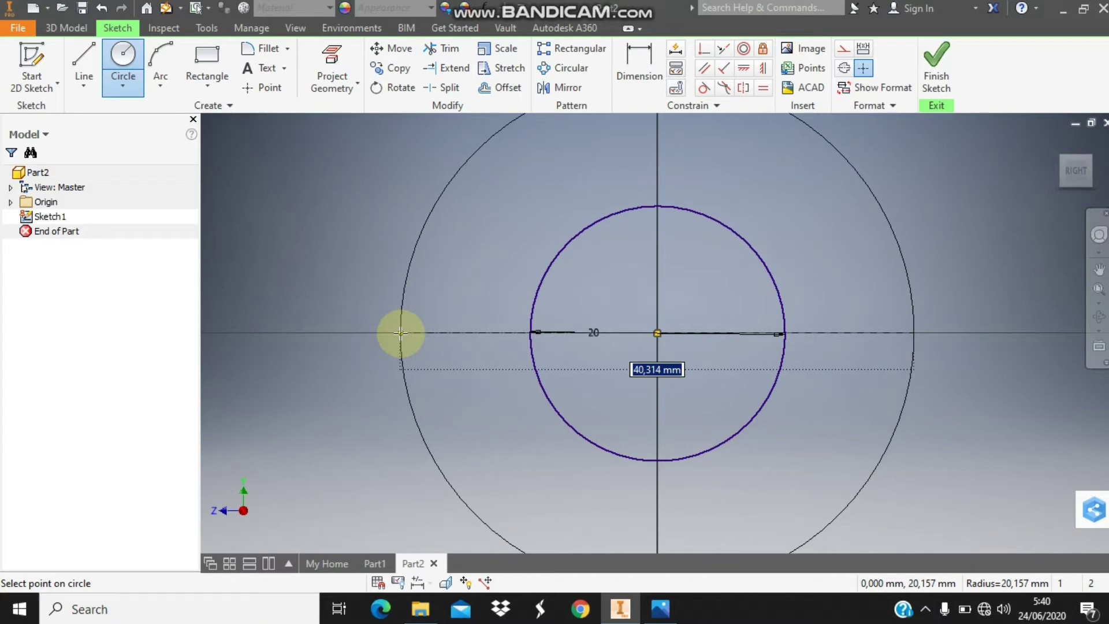
type("70")
key("Return")
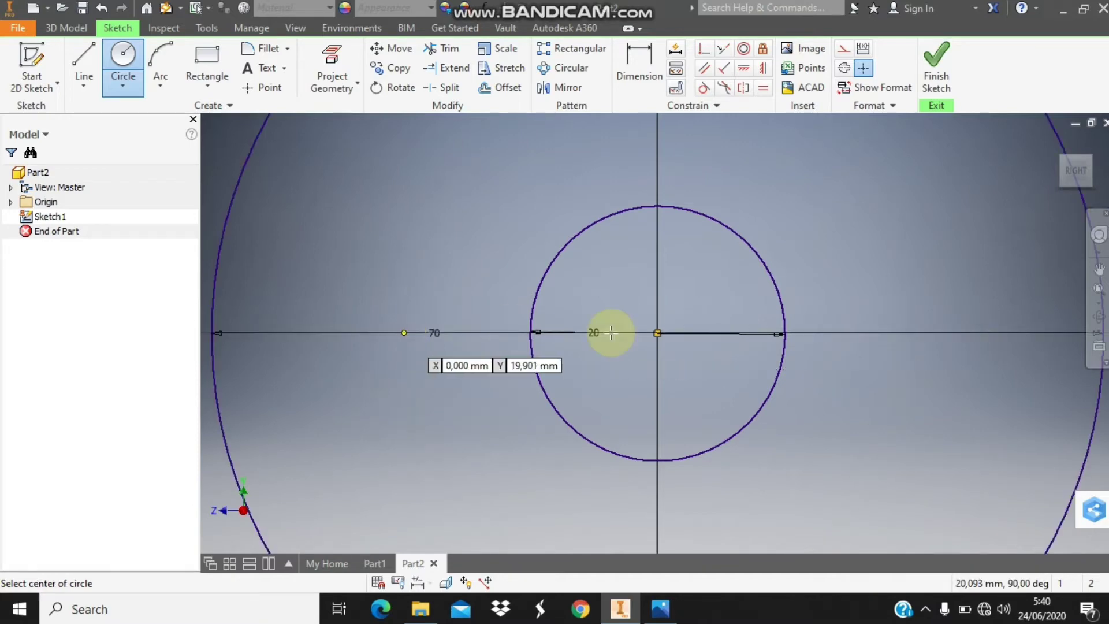
left_click(1097, 289)
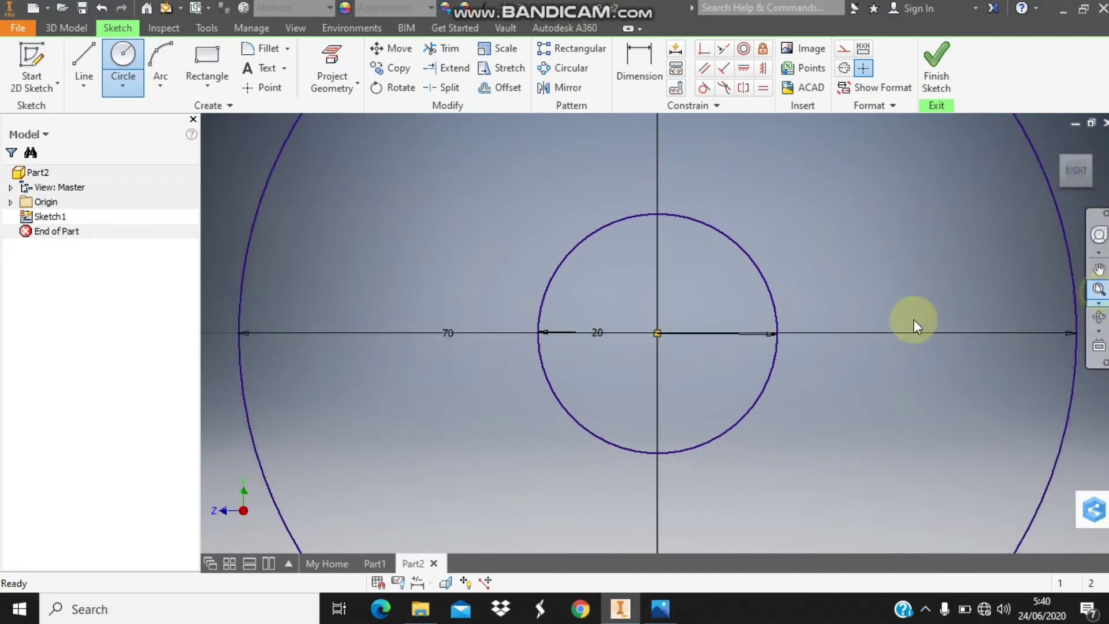
Step: Add a 132 mm origin-centred circle, zoom to fit, and consult the pulley drawing in Photos
left_click(657, 334)
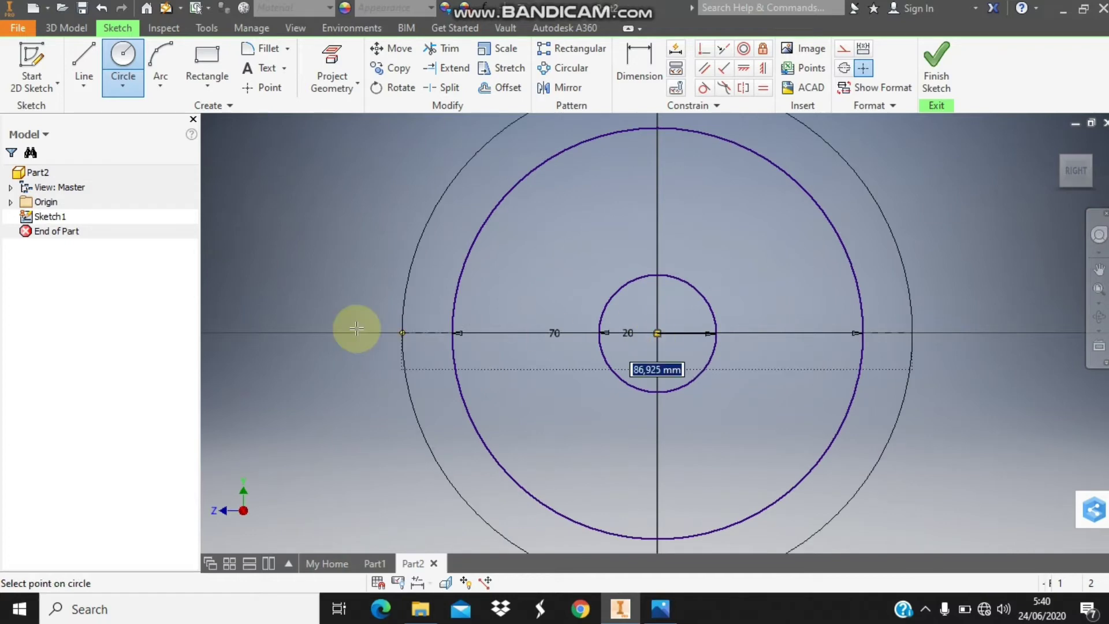
type("132")
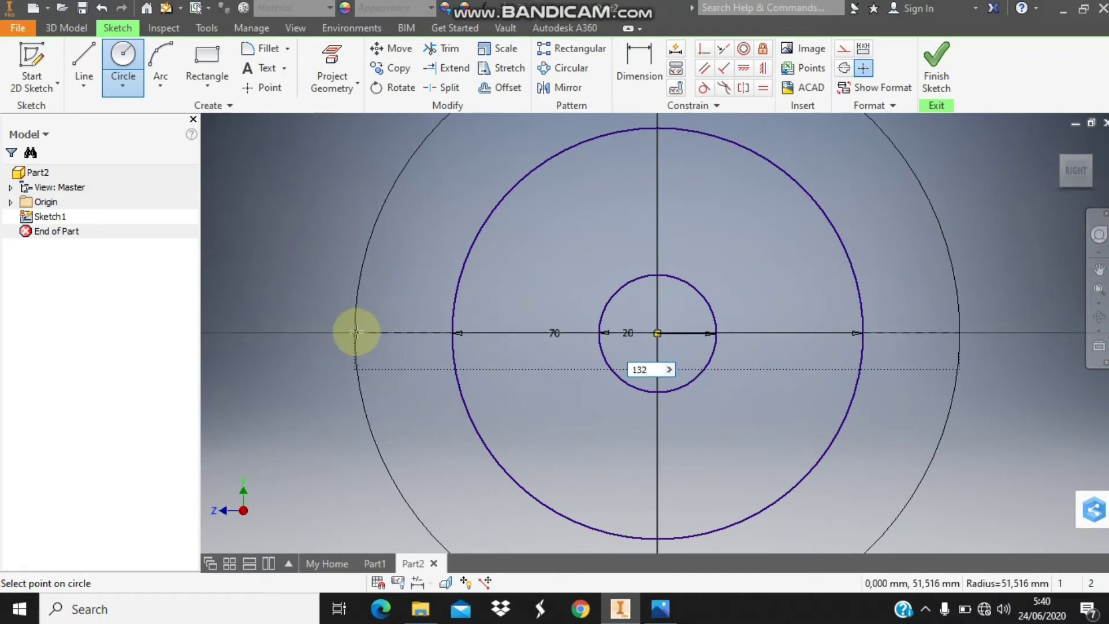
key("Return")
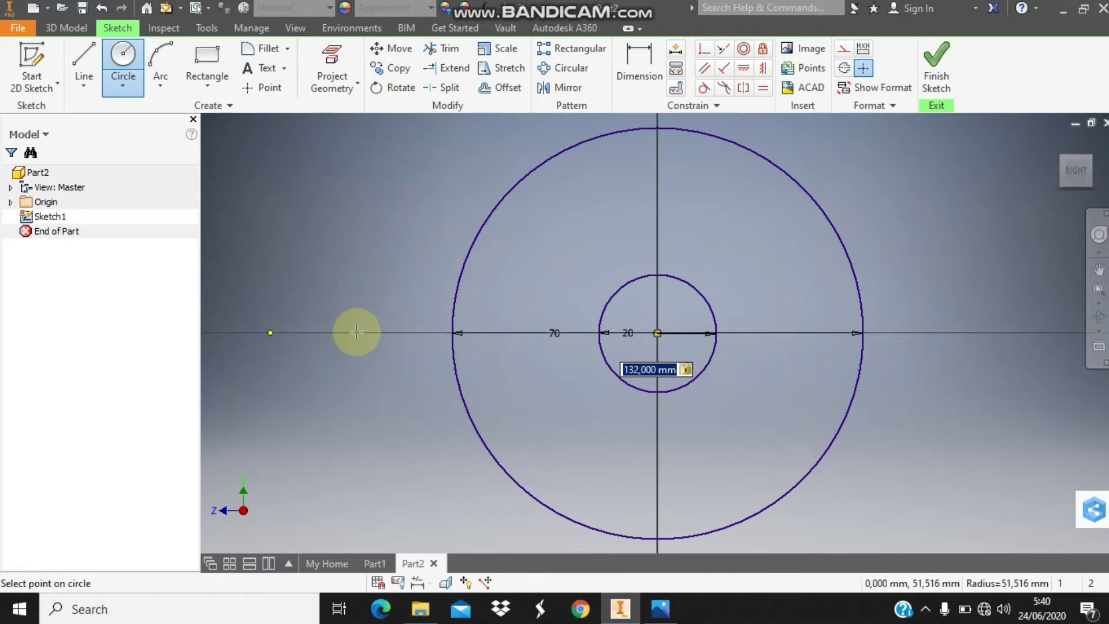
left_click(1098, 289)
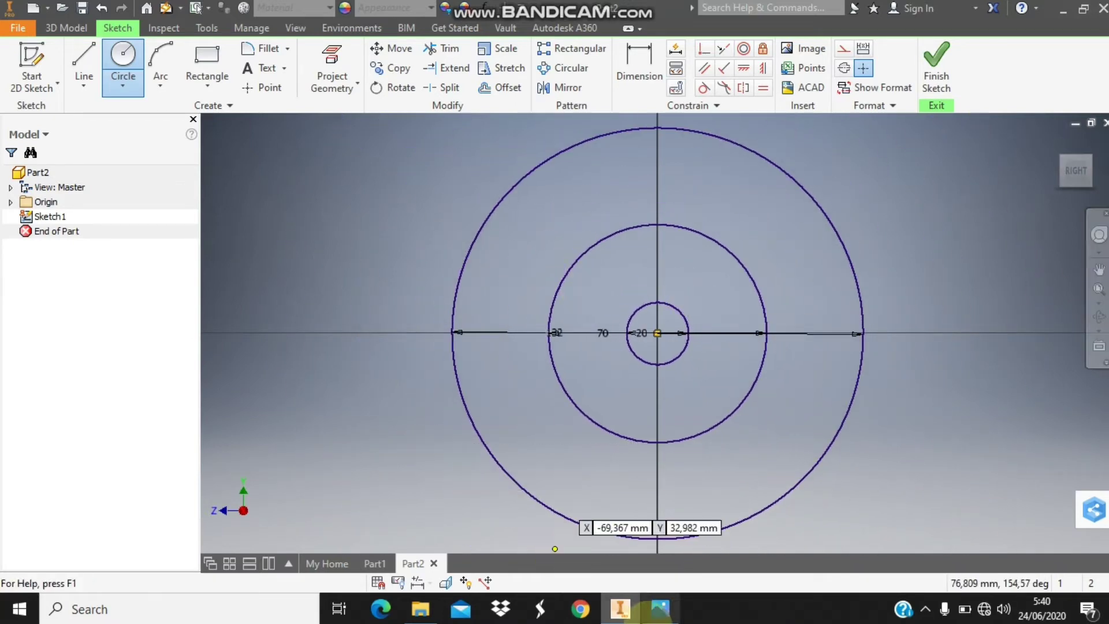
left_click(660, 608)
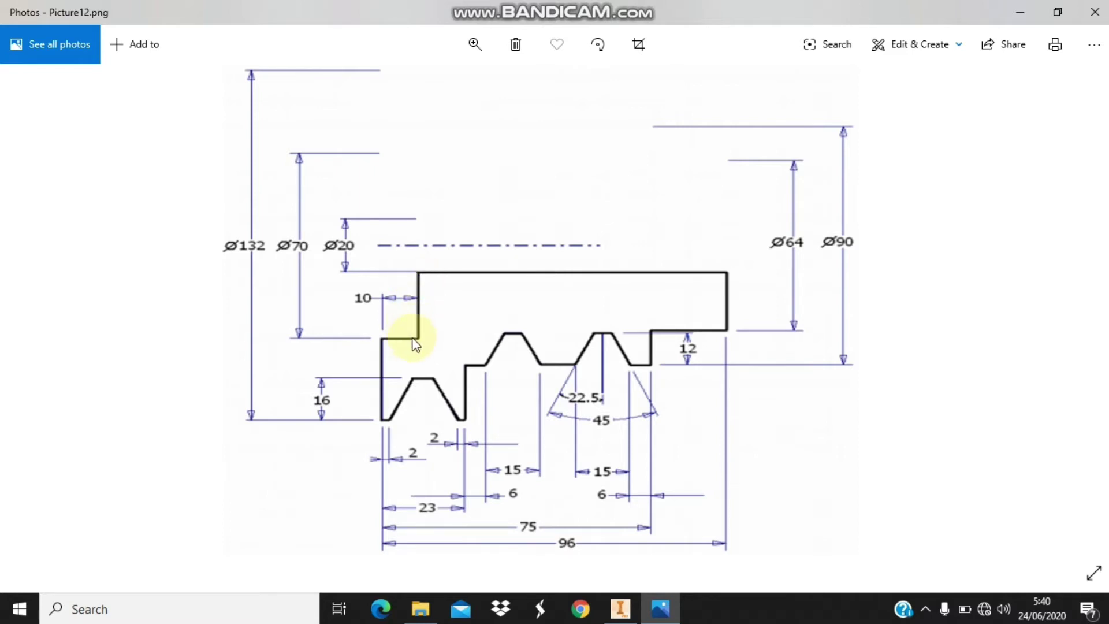
Step: Draw a vertical line from the 20 circle's bottom down to the 70 circle's bottom
left_click(620, 608)
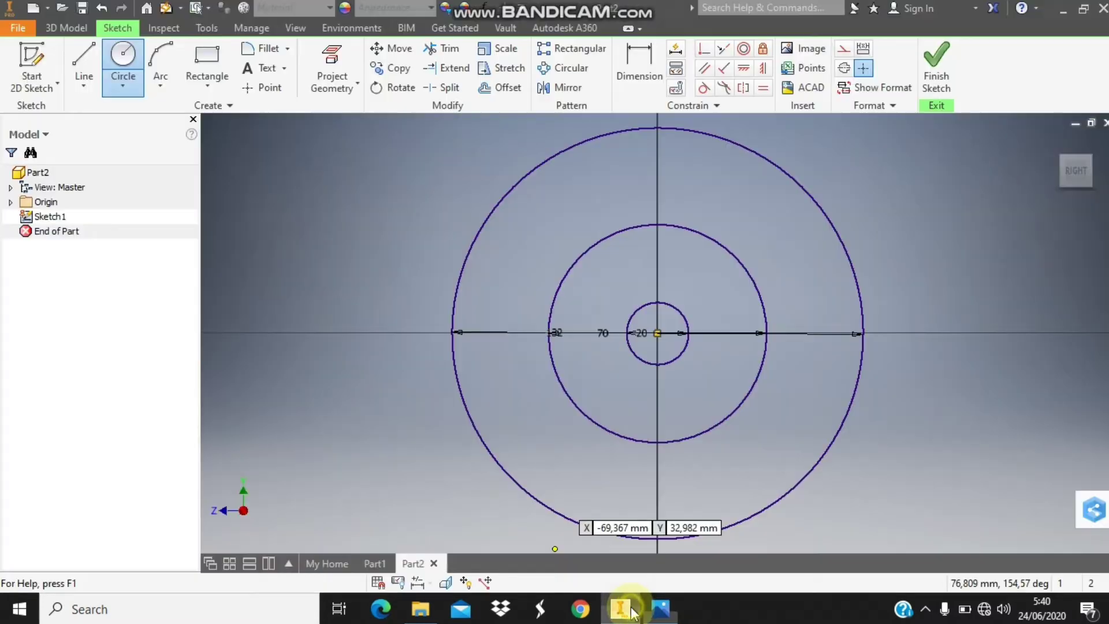
left_click(78, 63)
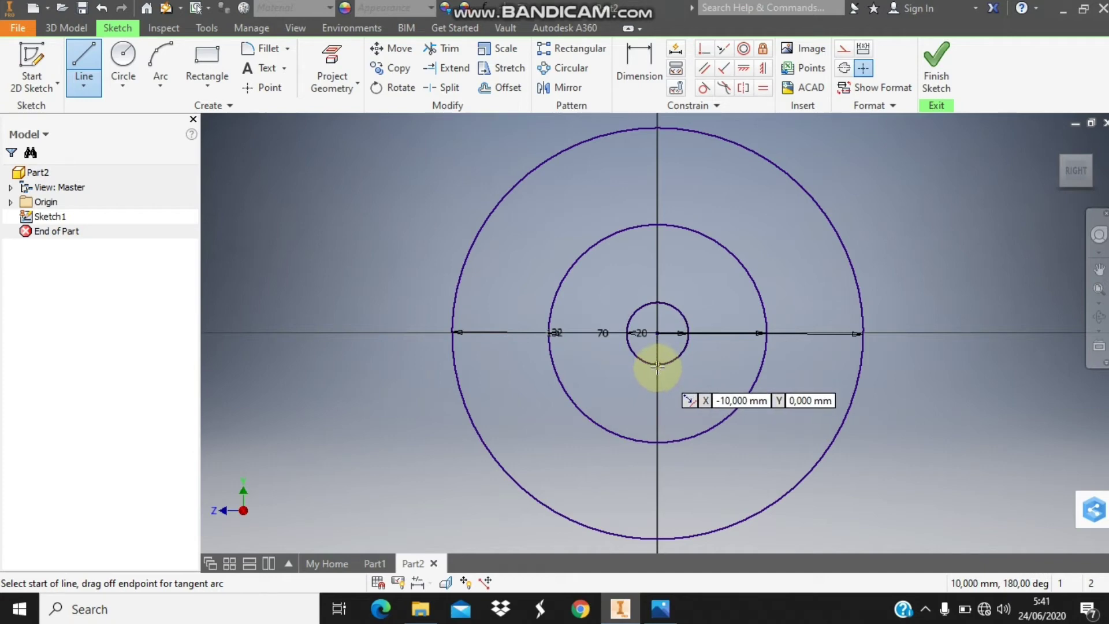
left_click(657, 364)
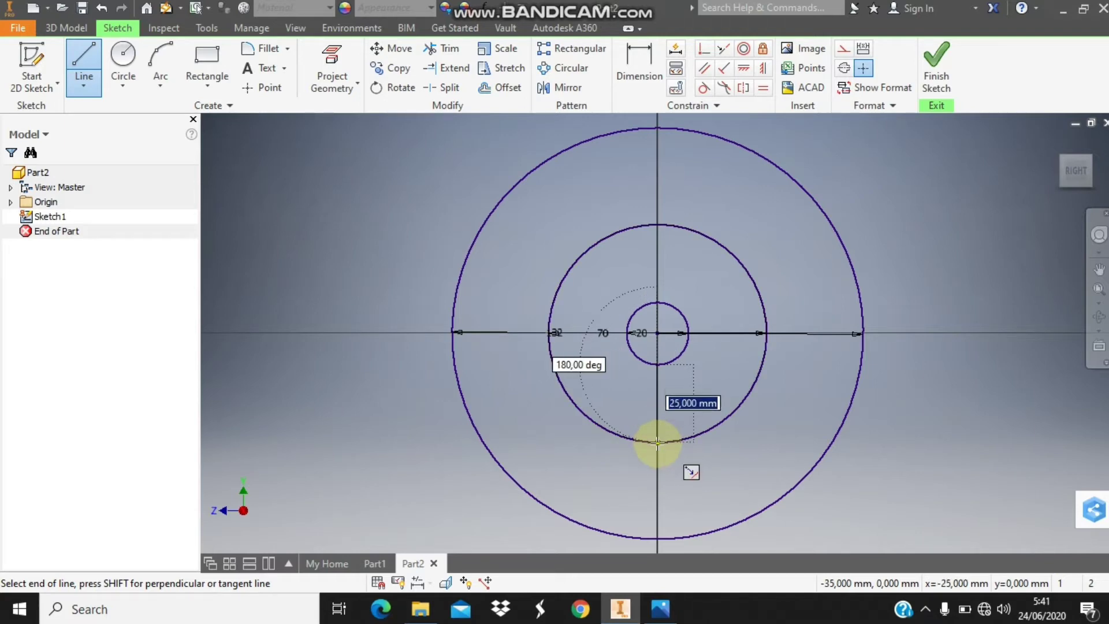
left_click(657, 445)
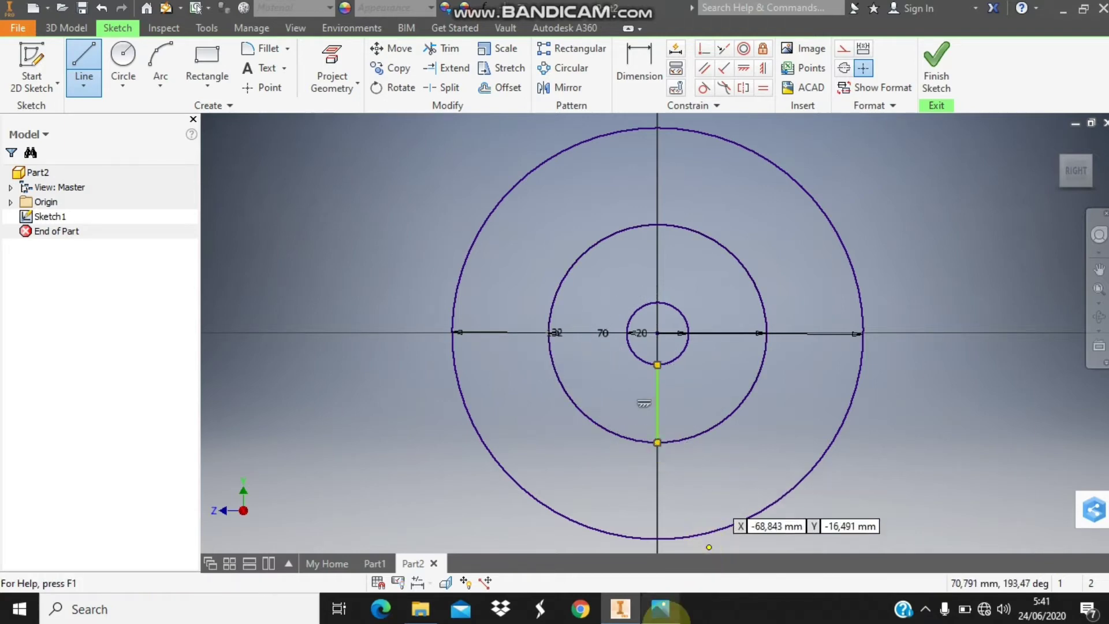
left_click(661, 608)
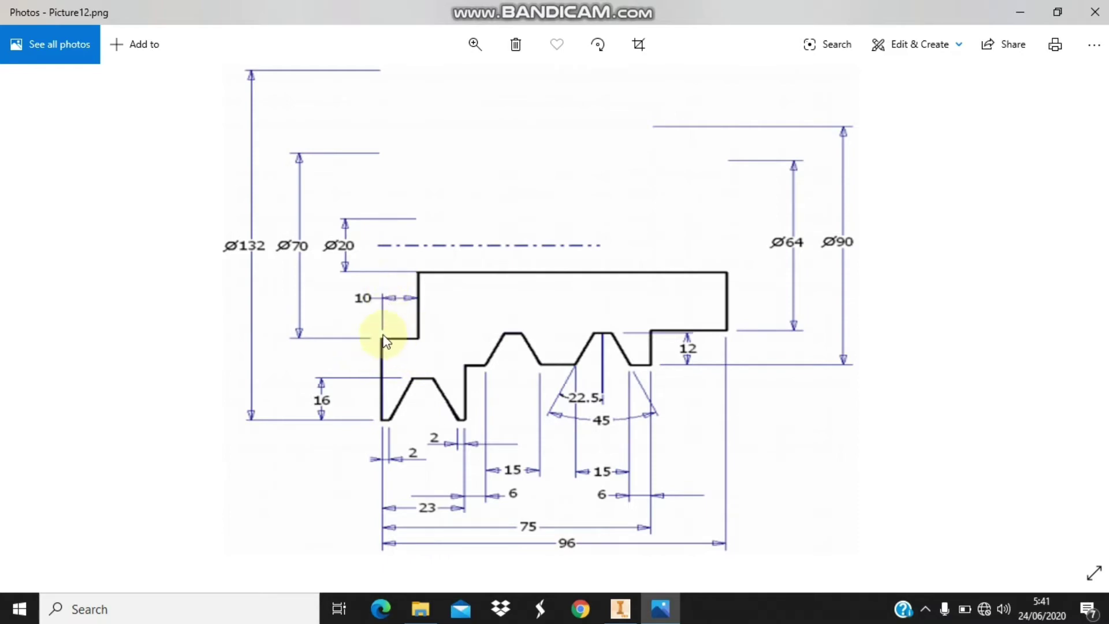
Step: Add a 10 mm horizontal step at the 70 circle's bottom and a vertical line down to the outer circle
left_click(661, 605)
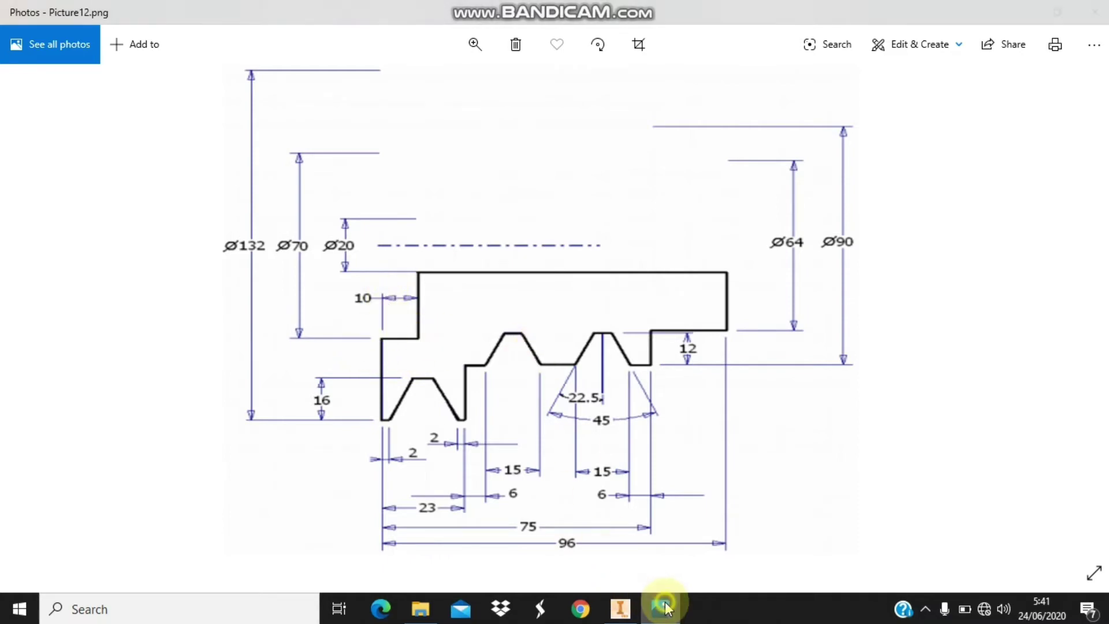
left_click(84, 58)
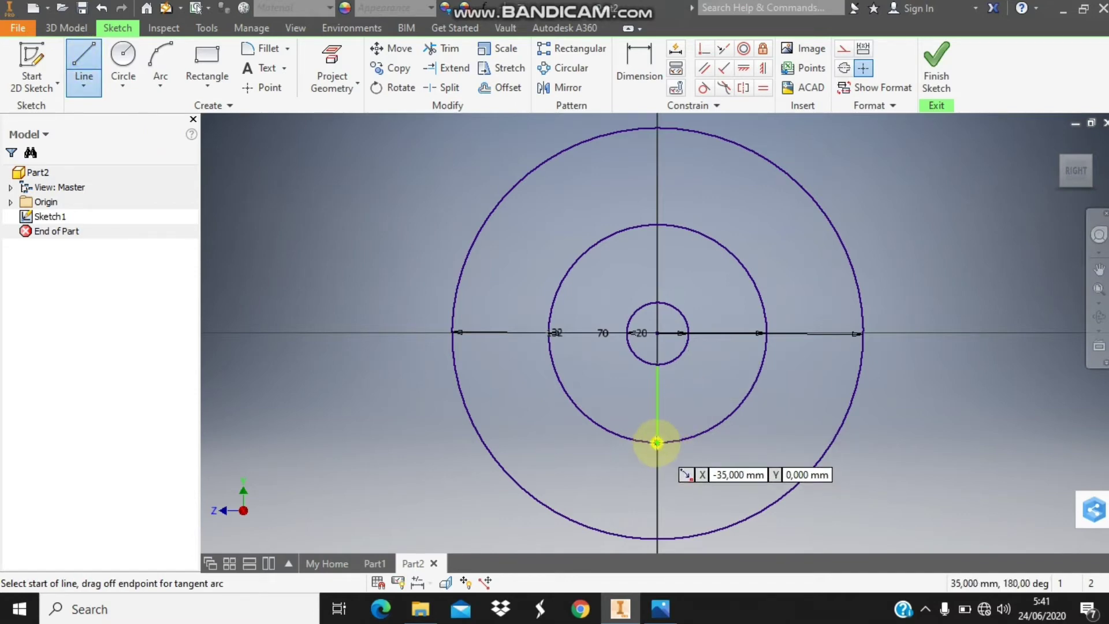
left_click(655, 442)
type("10")
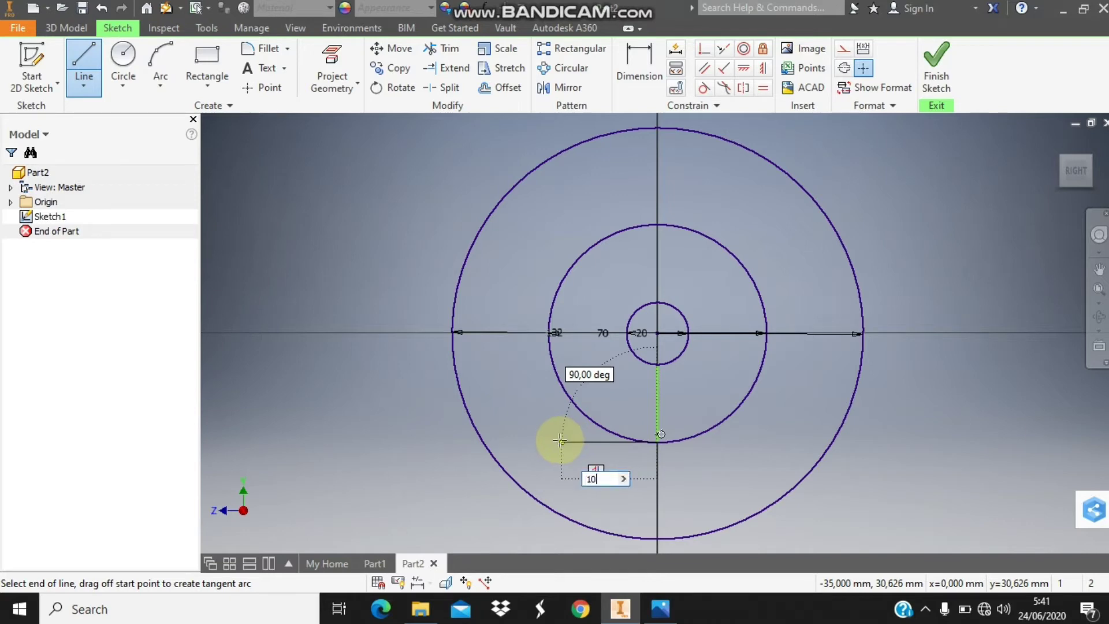
key("Return")
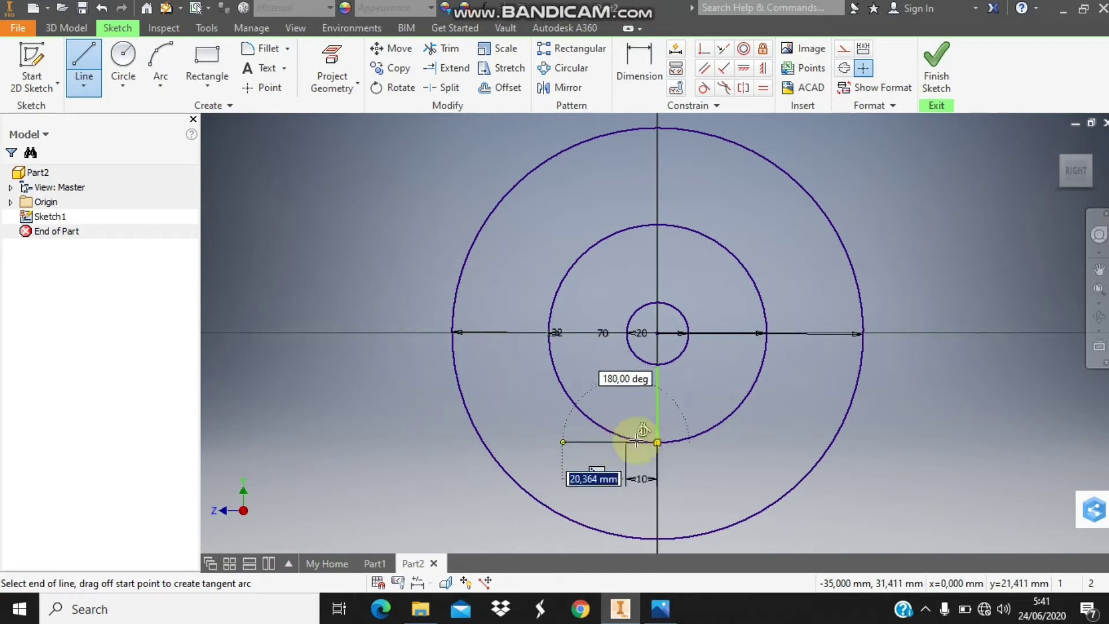
left_click(639, 442)
left_click_drag(636, 467, 588, 487)
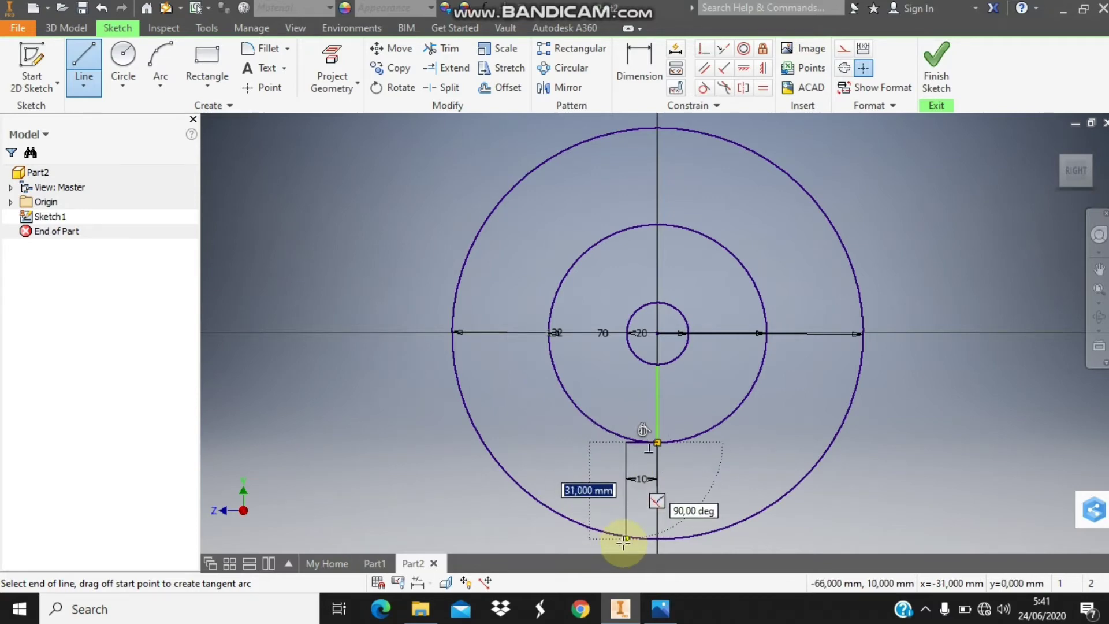
left_click(624, 540)
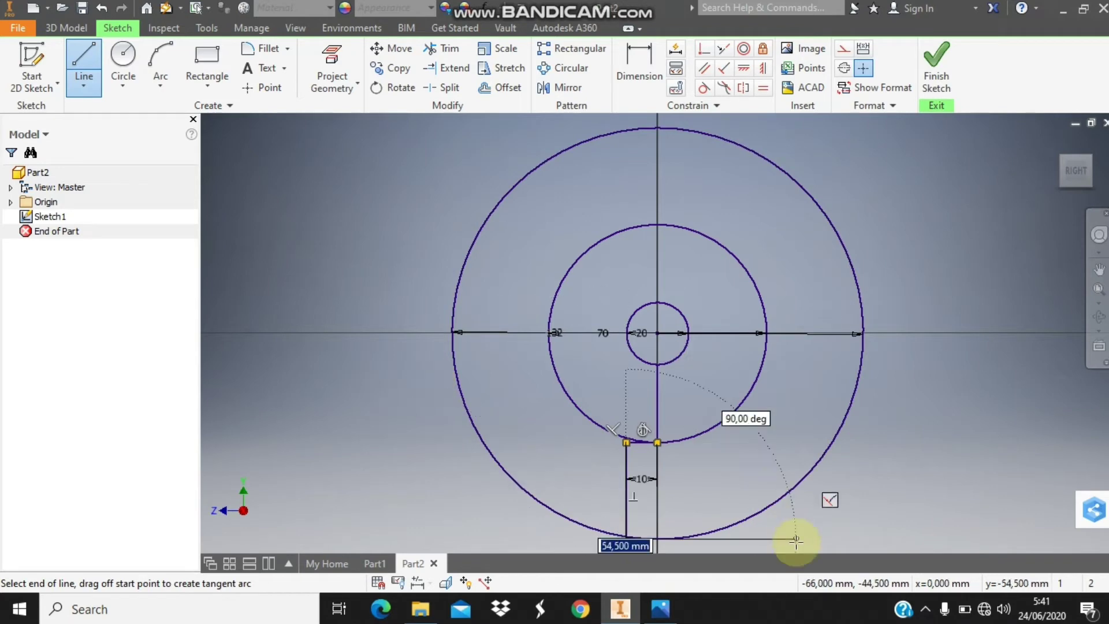
key("Escape")
key("Escape")
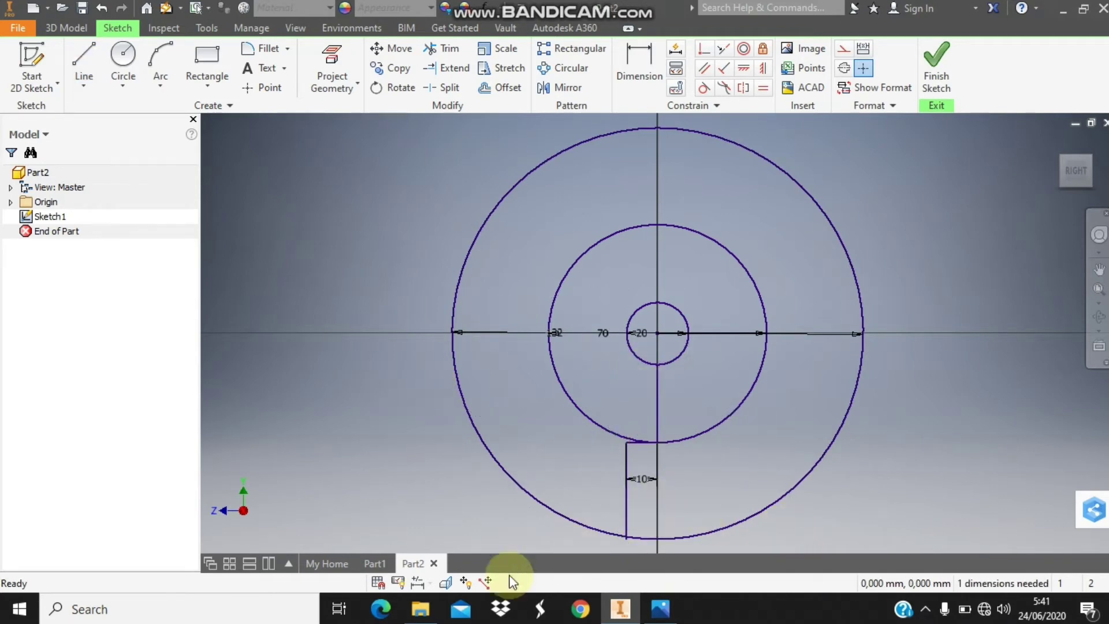
Step: Check the reference drawing in Photos and resume the Line tool
left_click(637, 603)
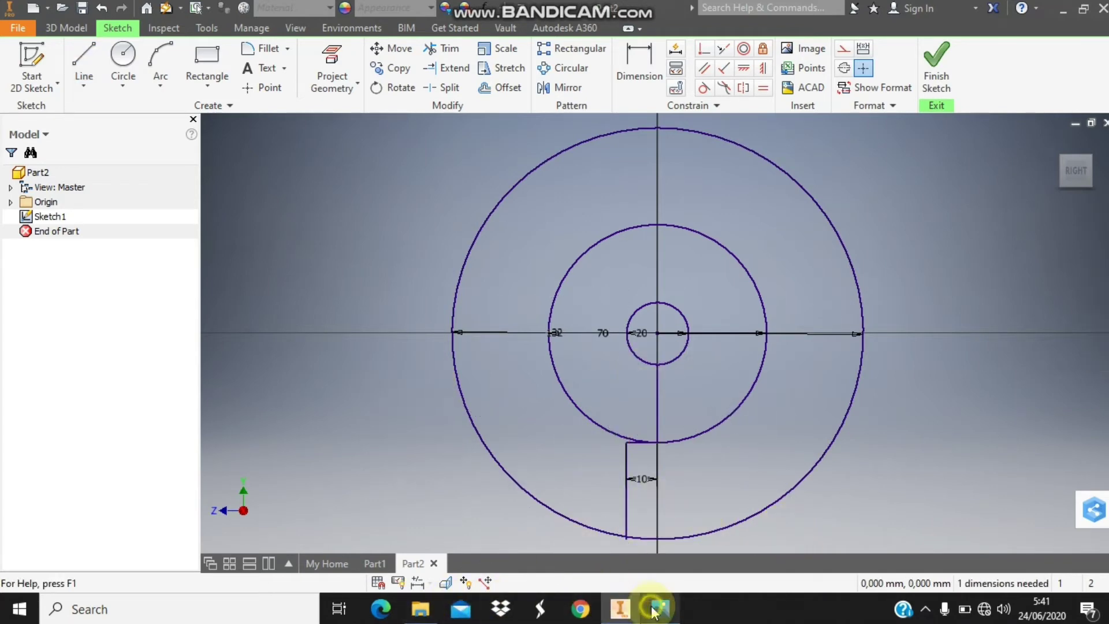
left_click(649, 605)
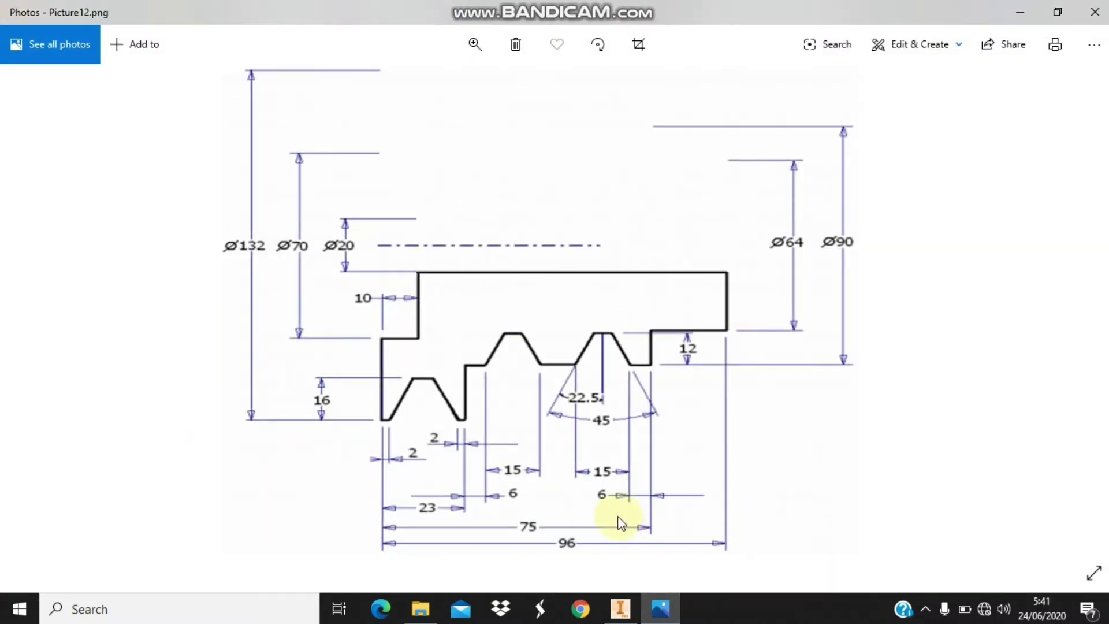
left_click(624, 609)
left_click(83, 58)
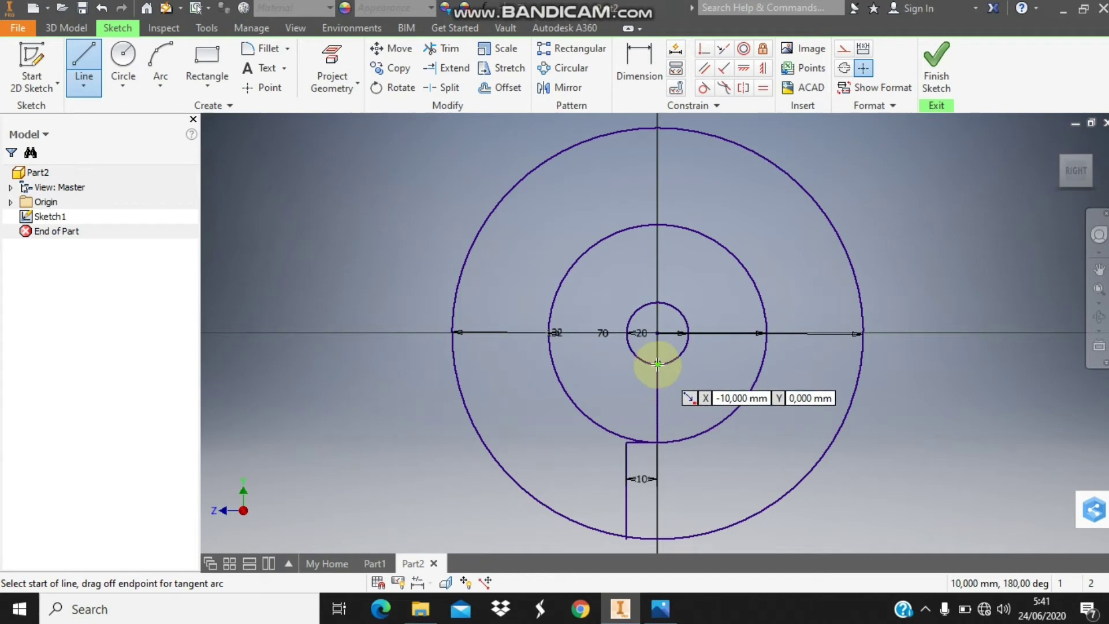
Step: Draw a 96 mm horizontal line rightward from the 20 circle's bottom, checking the reference drawing
left_click(657, 364)
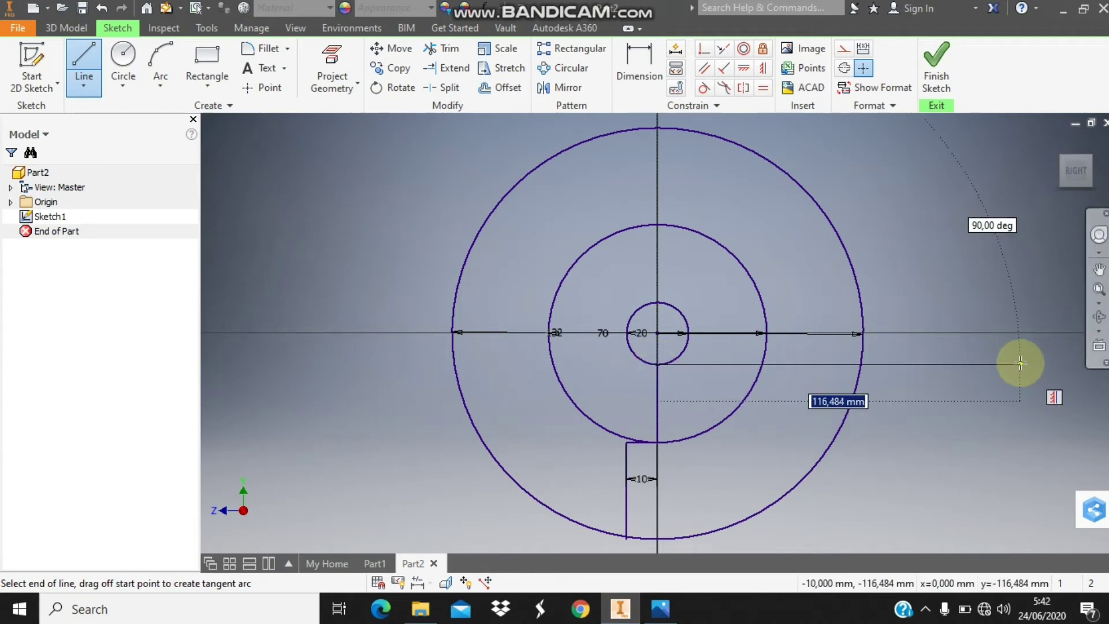
type("9")
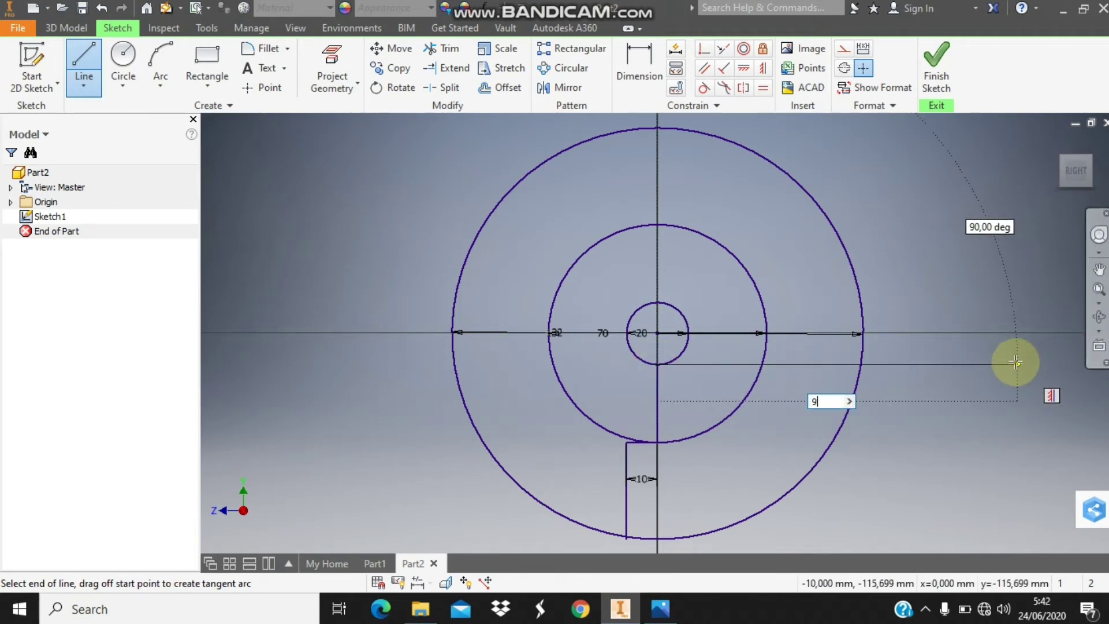
type("6")
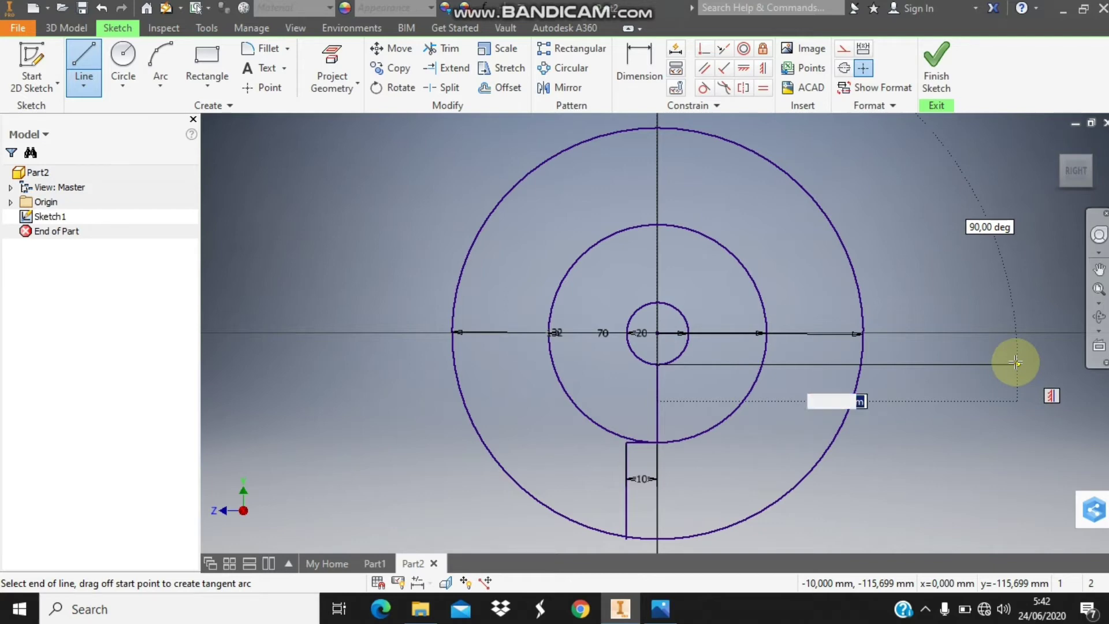
key("Return")
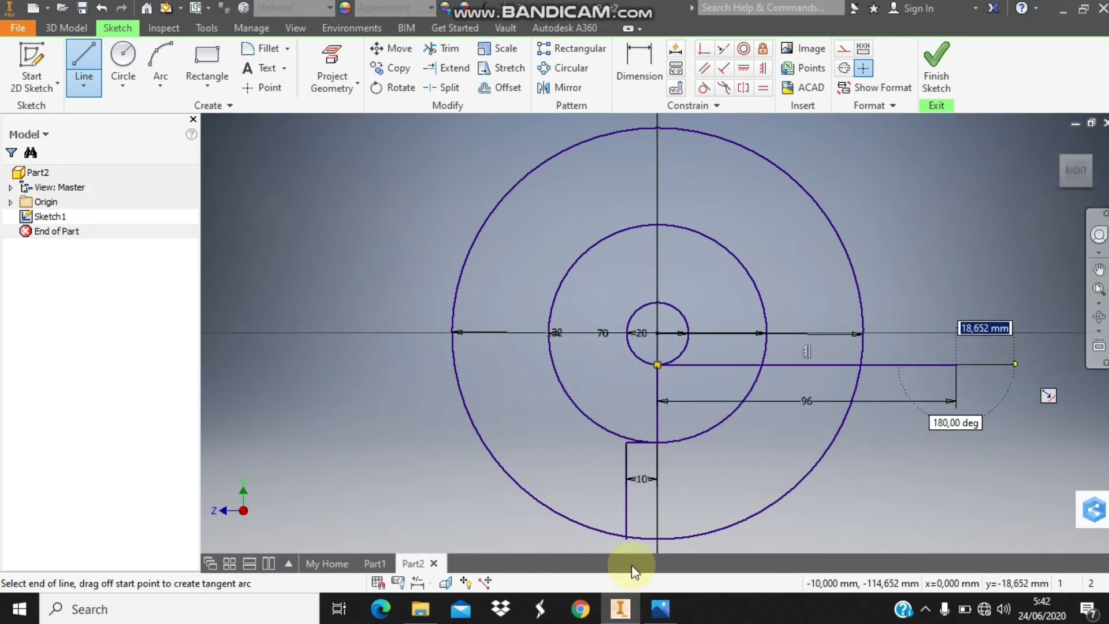
left_click(659, 607)
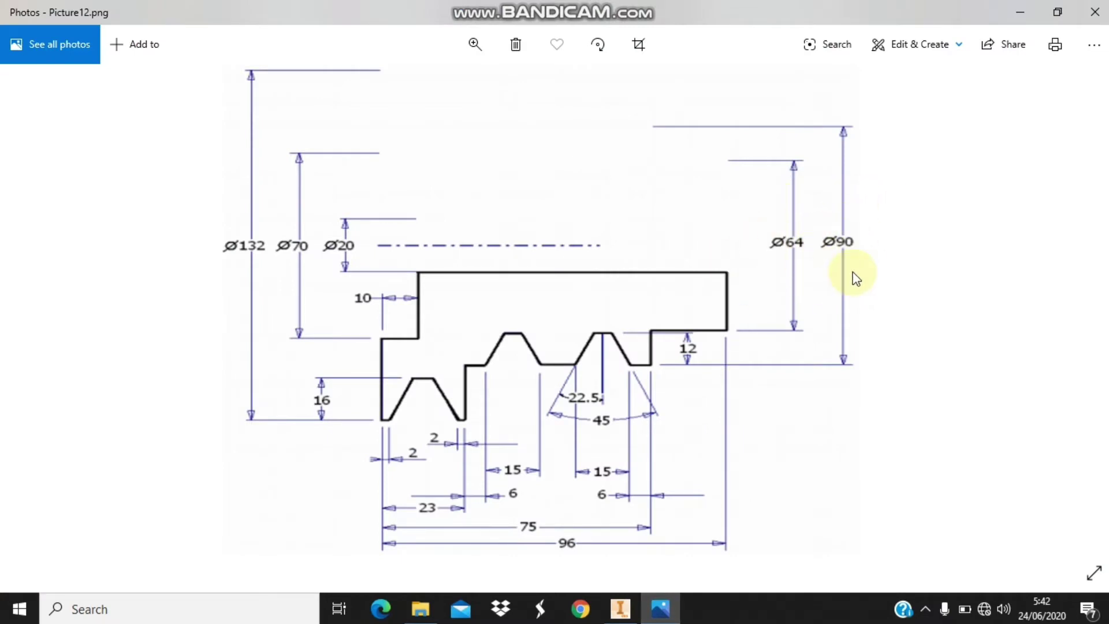
left_click(620, 608)
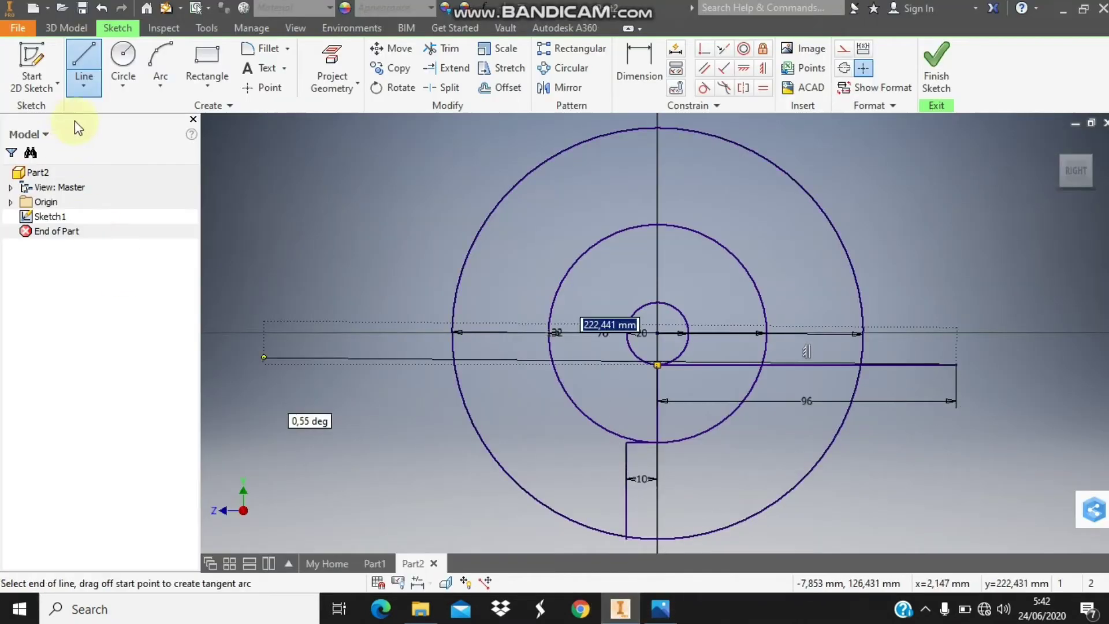
left_click(123, 55)
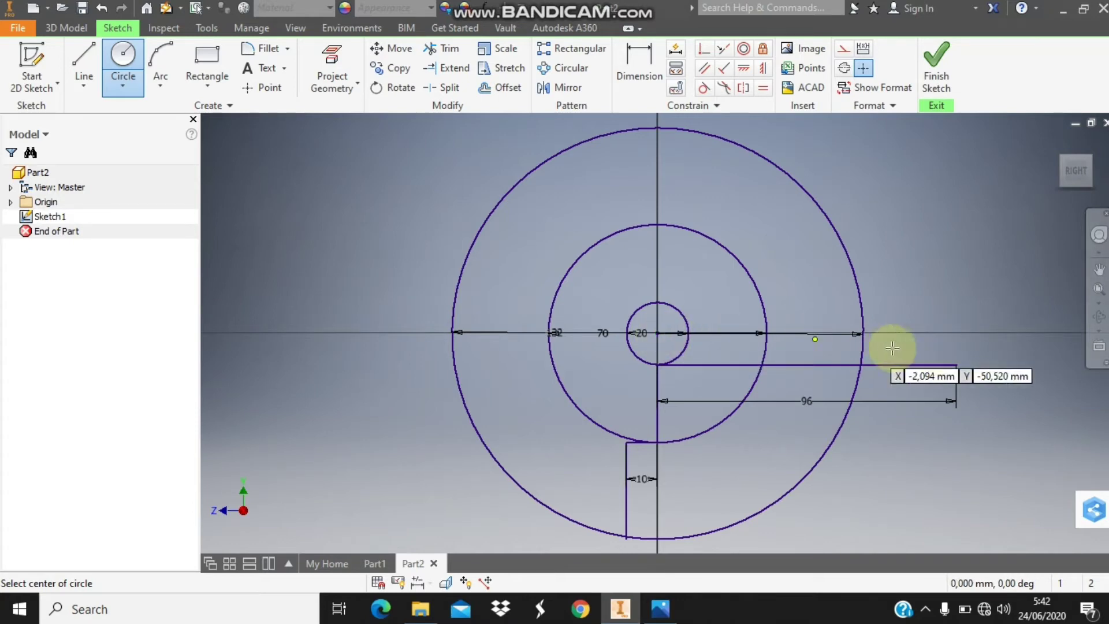
Step: Draw 64 mm and 90 mm circles centred on the 96 line's far end, then fit the view
left_click(956, 333)
type("64")
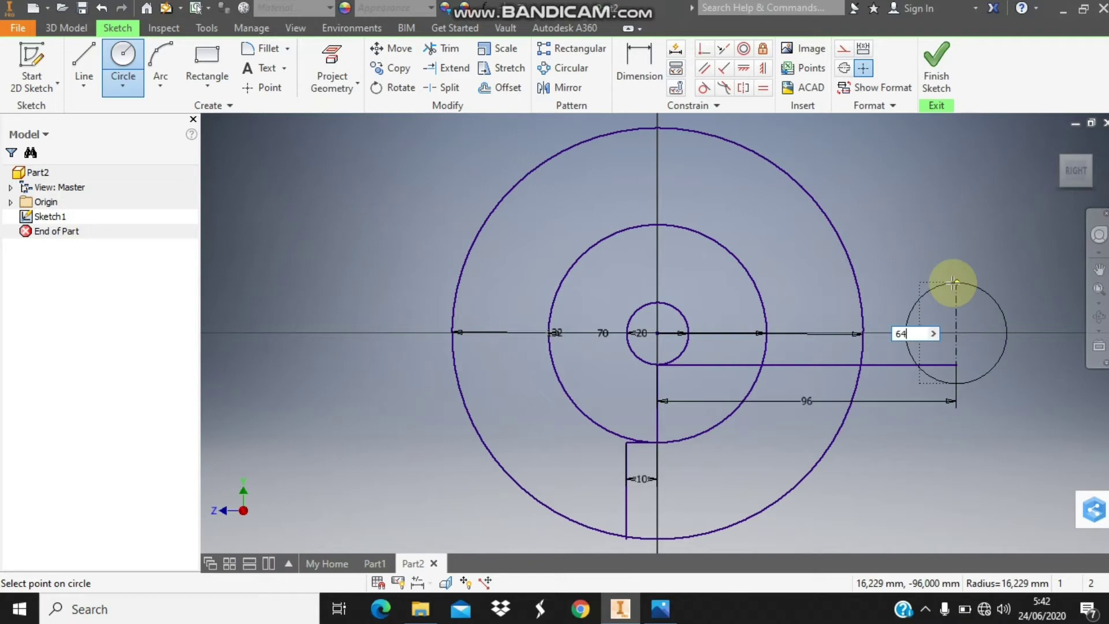
key("Return")
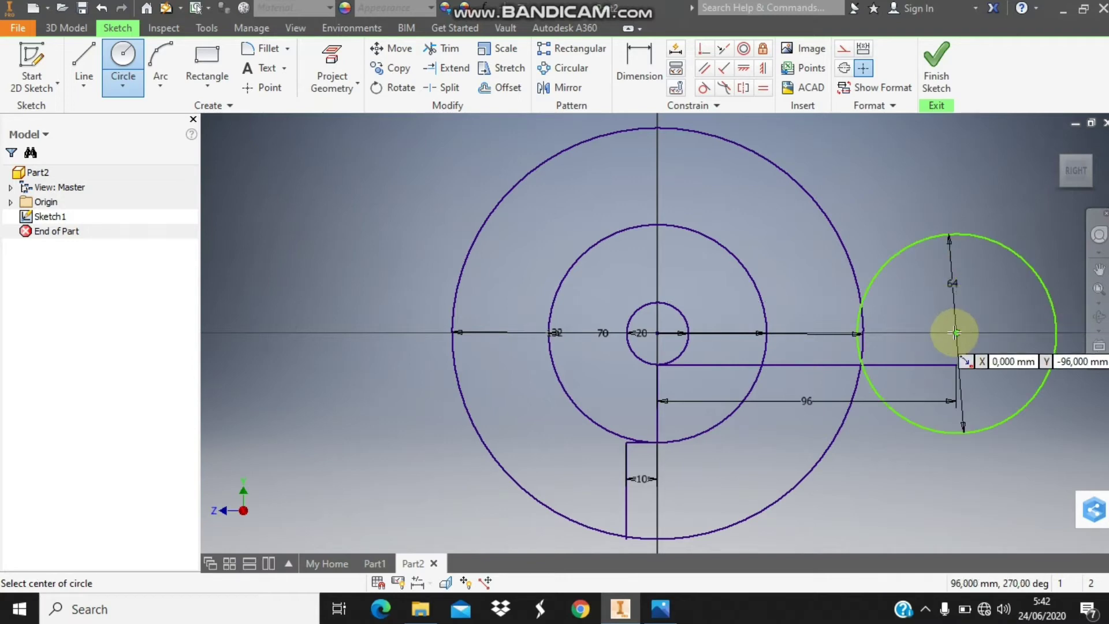
left_click(956, 333)
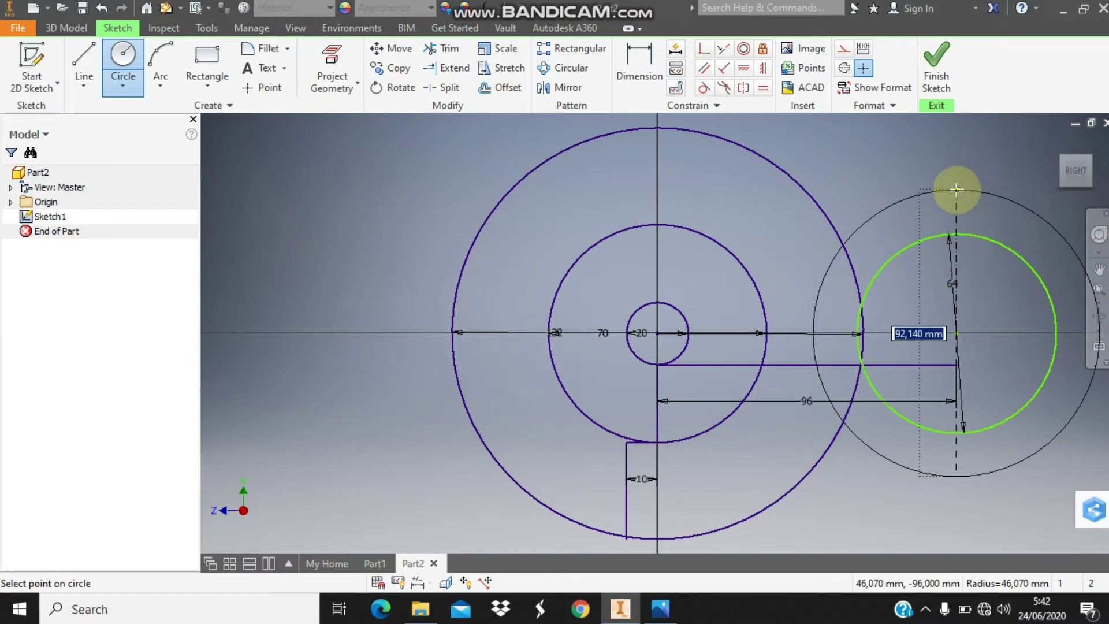
type("6")
type("90")
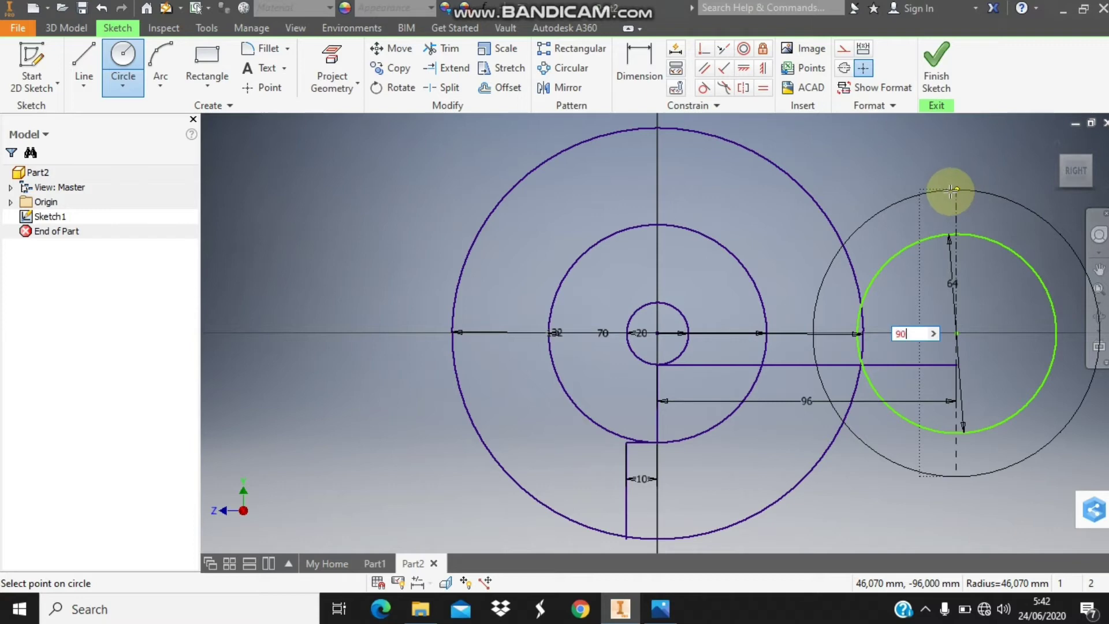
key("Return")
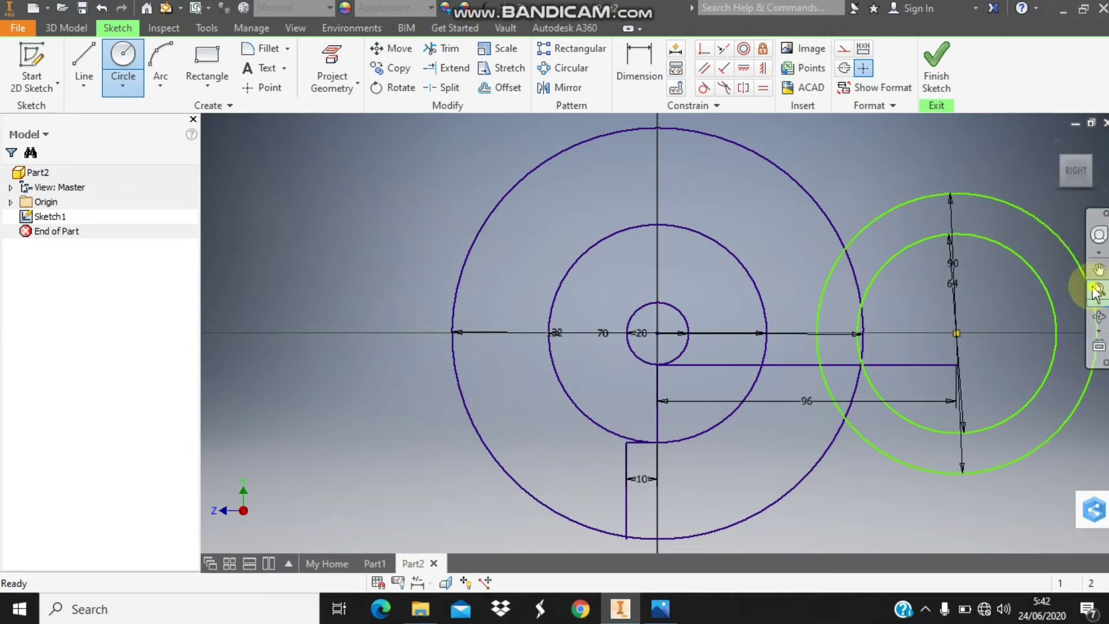
left_click(1098, 289)
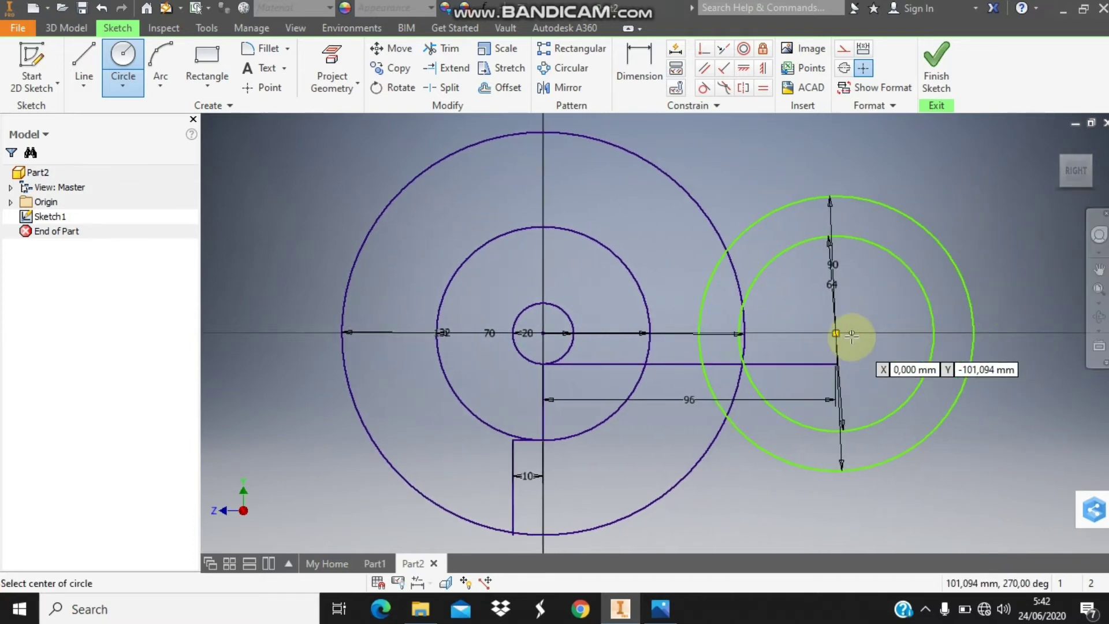
Step: Delete the 64/90, 70, 10 and 96 dimensions, keeping the 132 and 20, then recheck the reference
key("Escape")
left_click(833, 319)
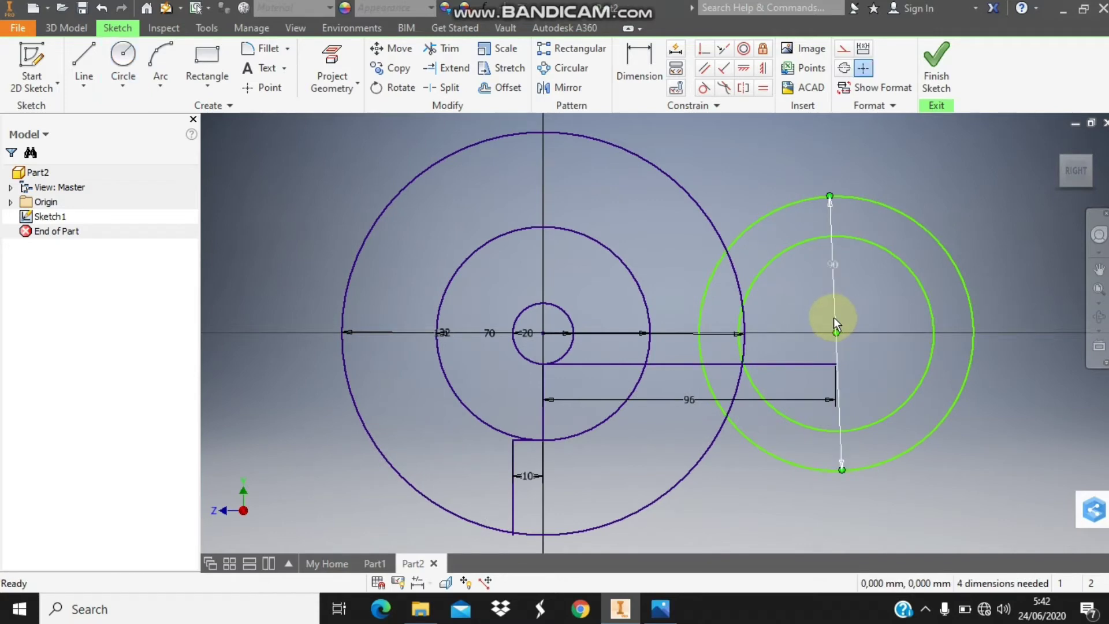
key("Delete")
left_click(589, 332)
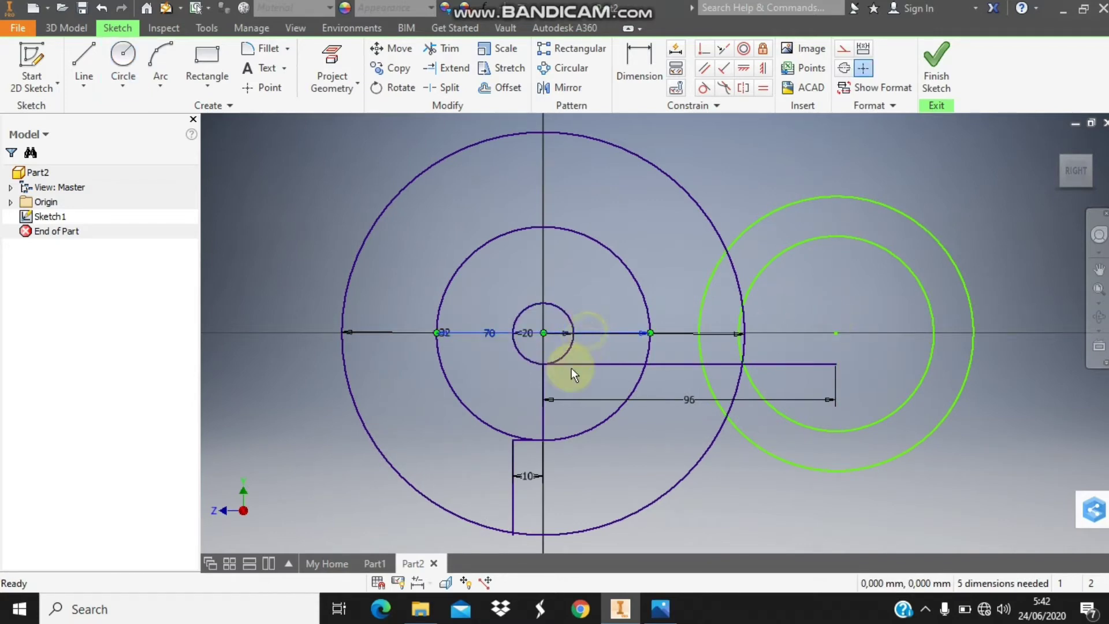
key("Delete")
left_click(535, 474)
key("Delete")
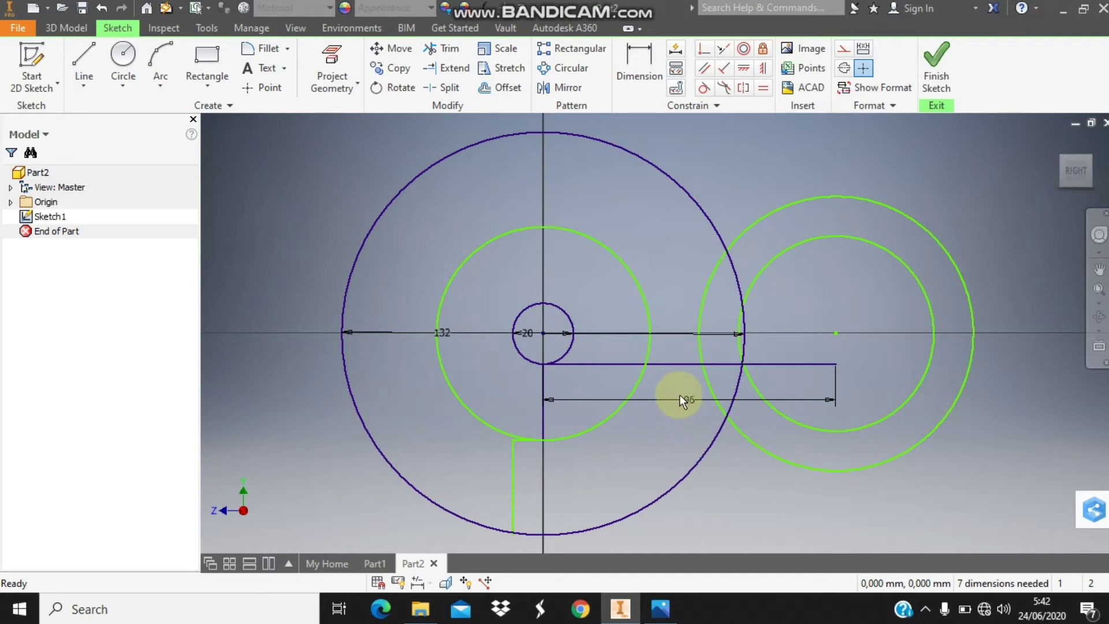
left_click(680, 400)
key("Delete")
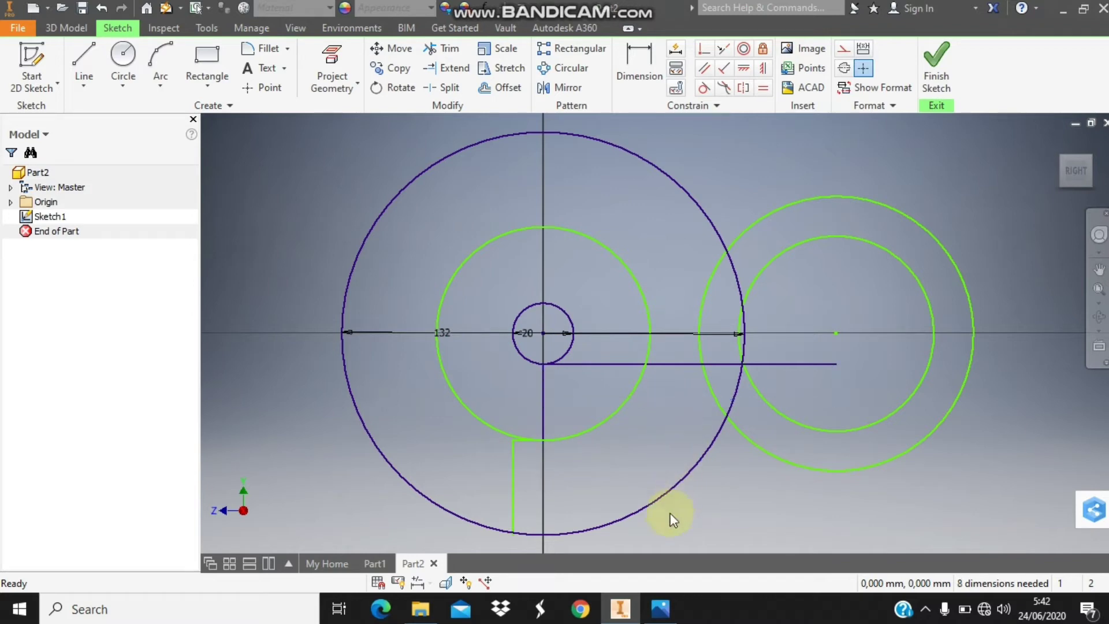
left_click(660, 608)
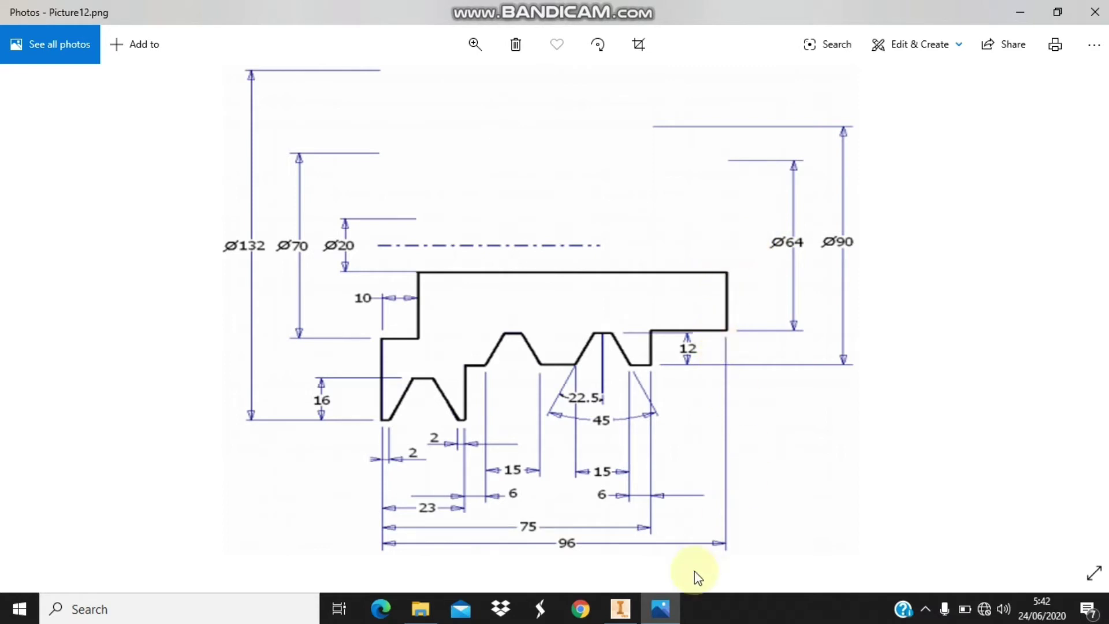
left_click(620, 608)
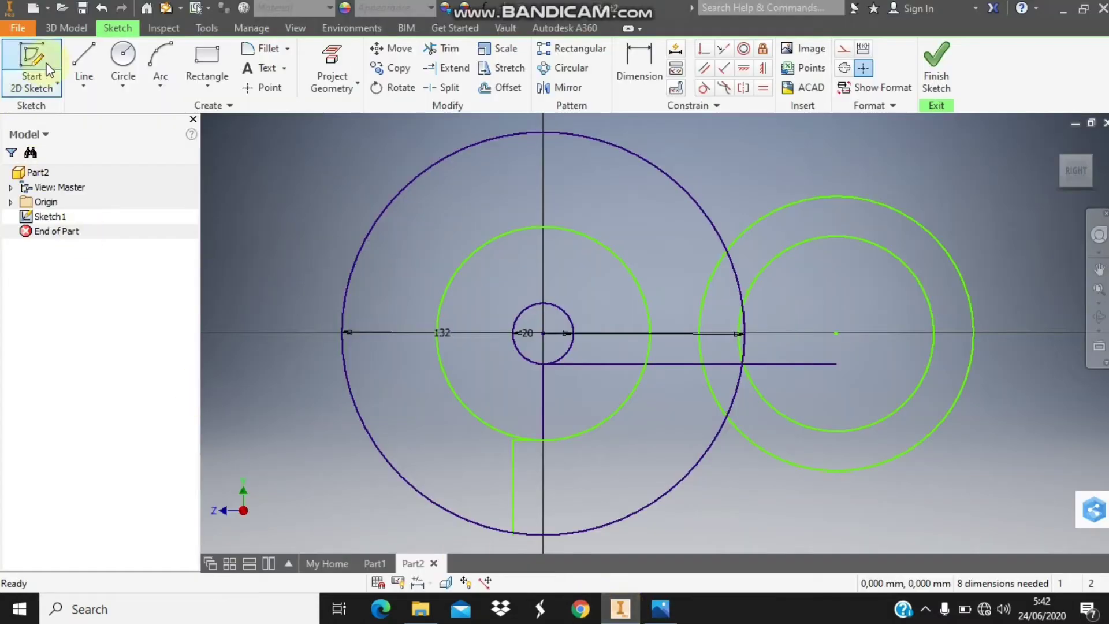
Step: Draw a short vertical line from the 96 line's end down to the 64 circle, then consult the reference
left_click(85, 61)
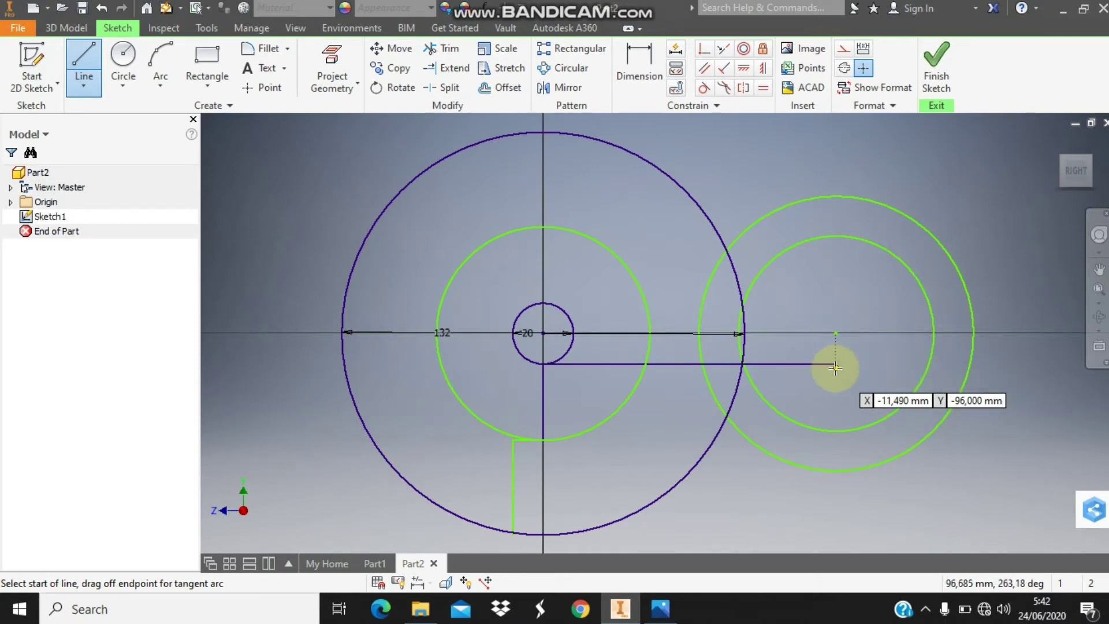
left_click(835, 364)
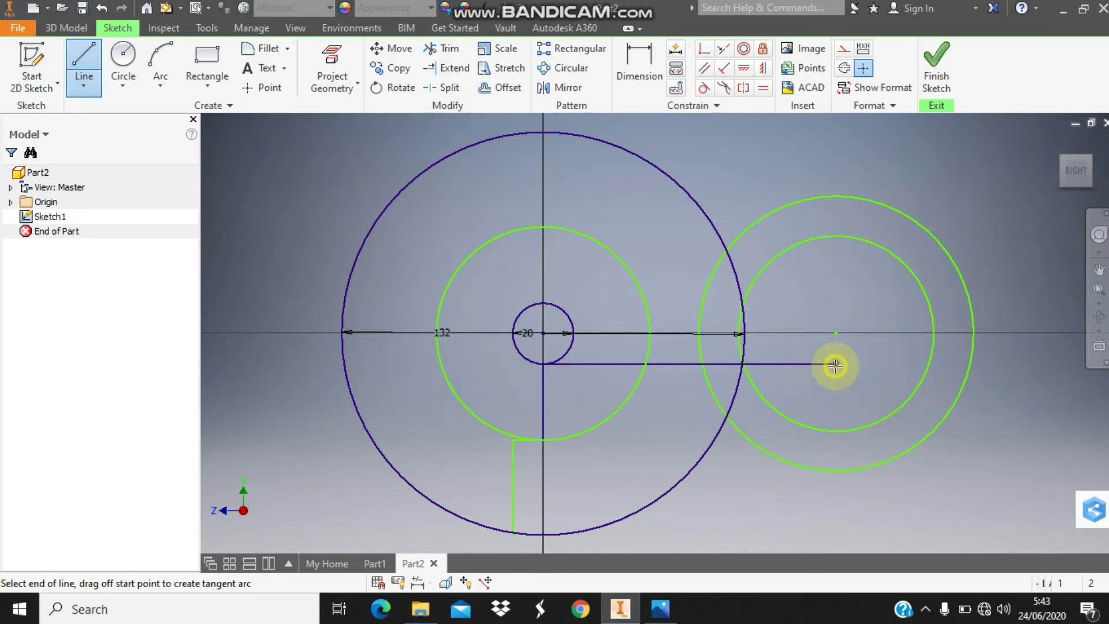
double_click(832, 430)
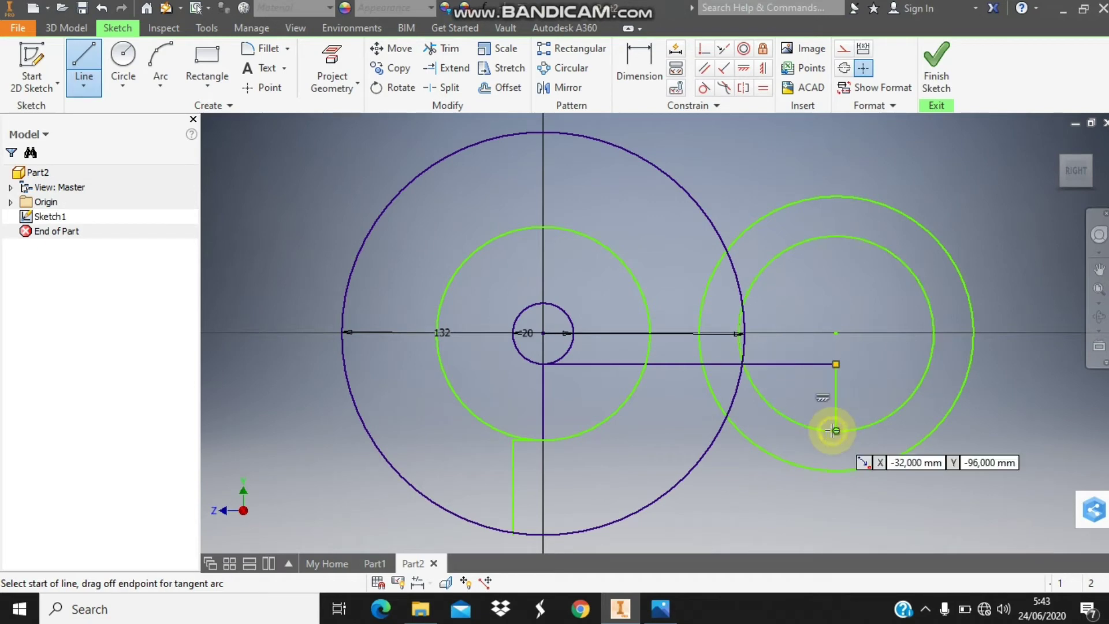
mouse_move(659, 609)
left_click(649, 611)
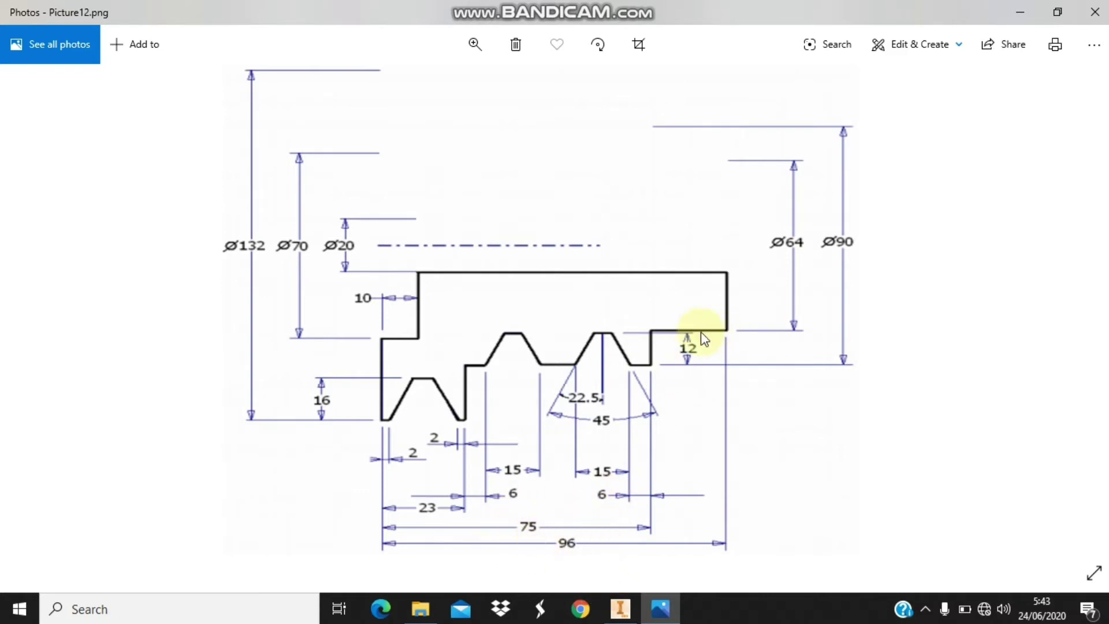
left_click(660, 609)
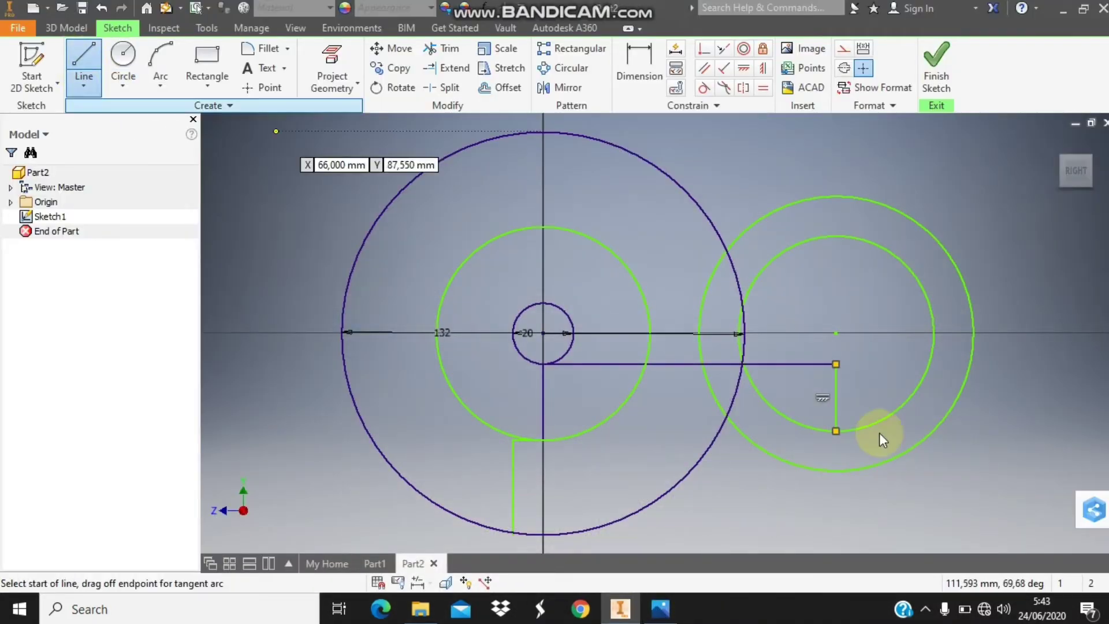
Step: Draw a 21 mm horizontal line and a 13 mm vertical segment at the profile's lower right
left_click(836, 430)
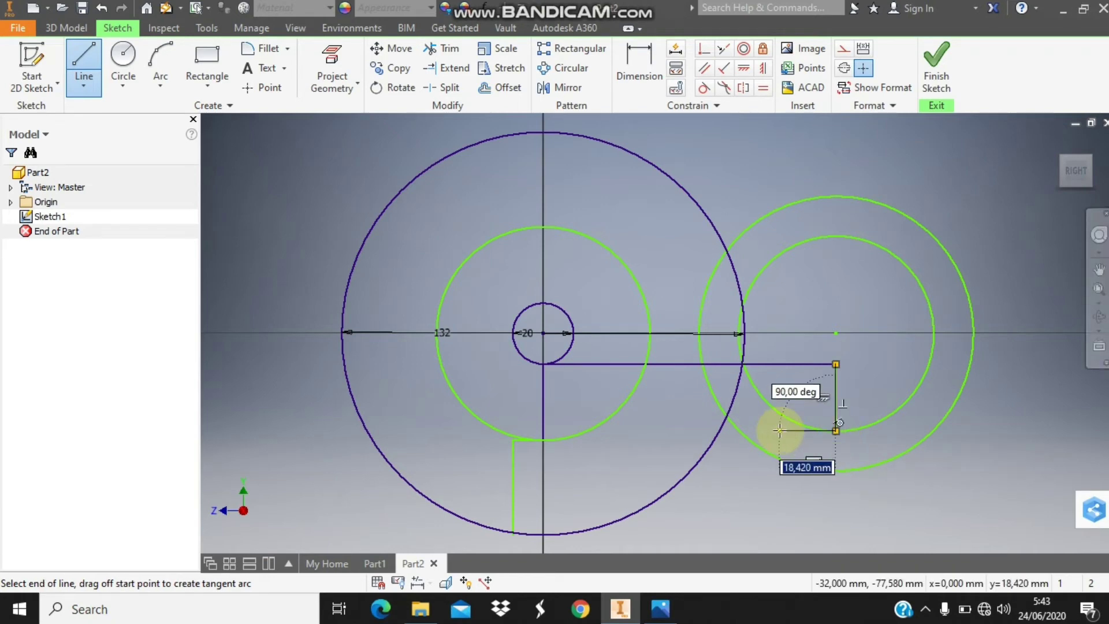
type("21")
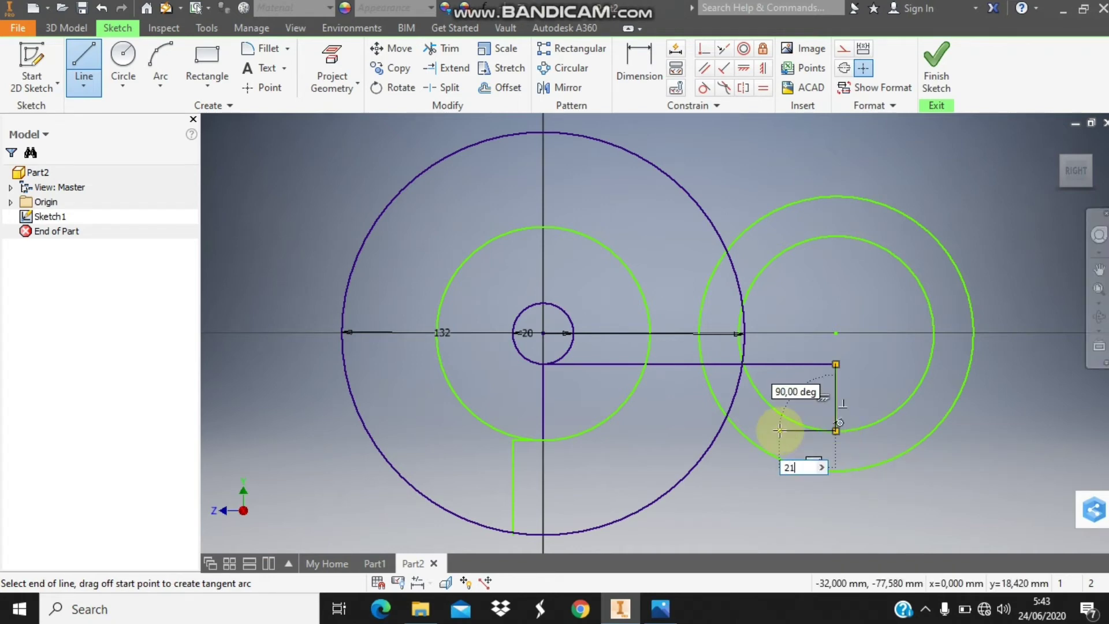
key("Return")
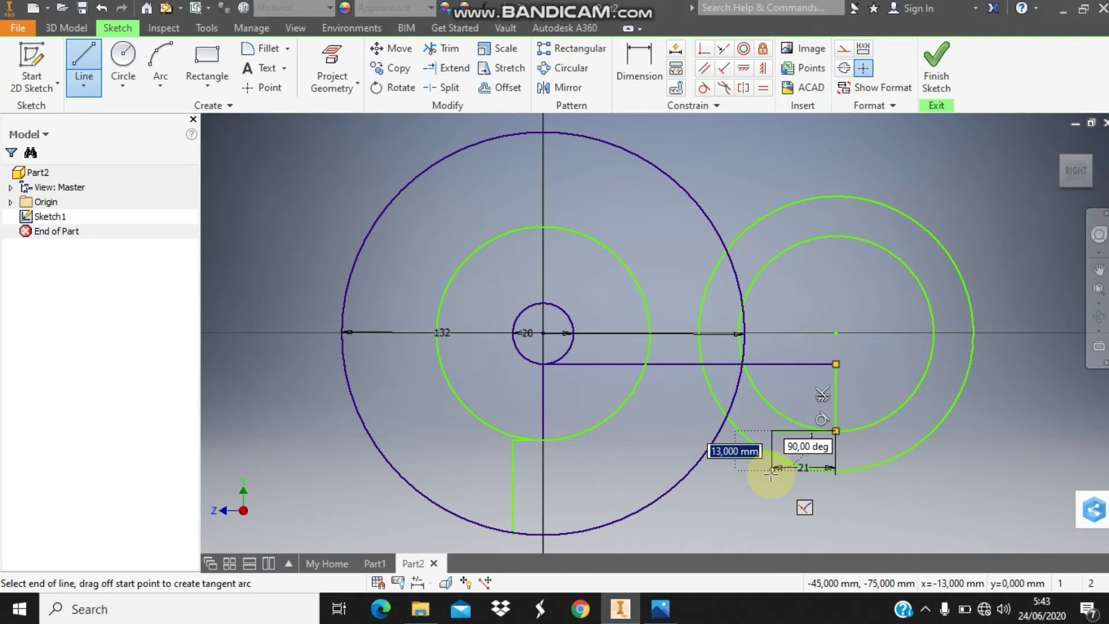
left_click(771, 473)
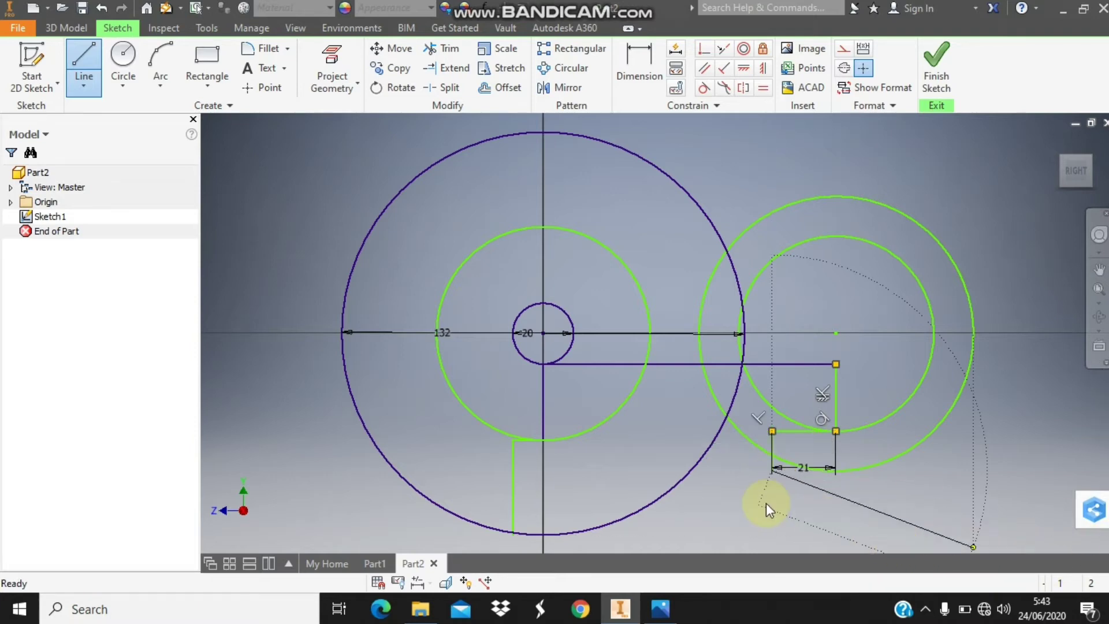
key("Escape")
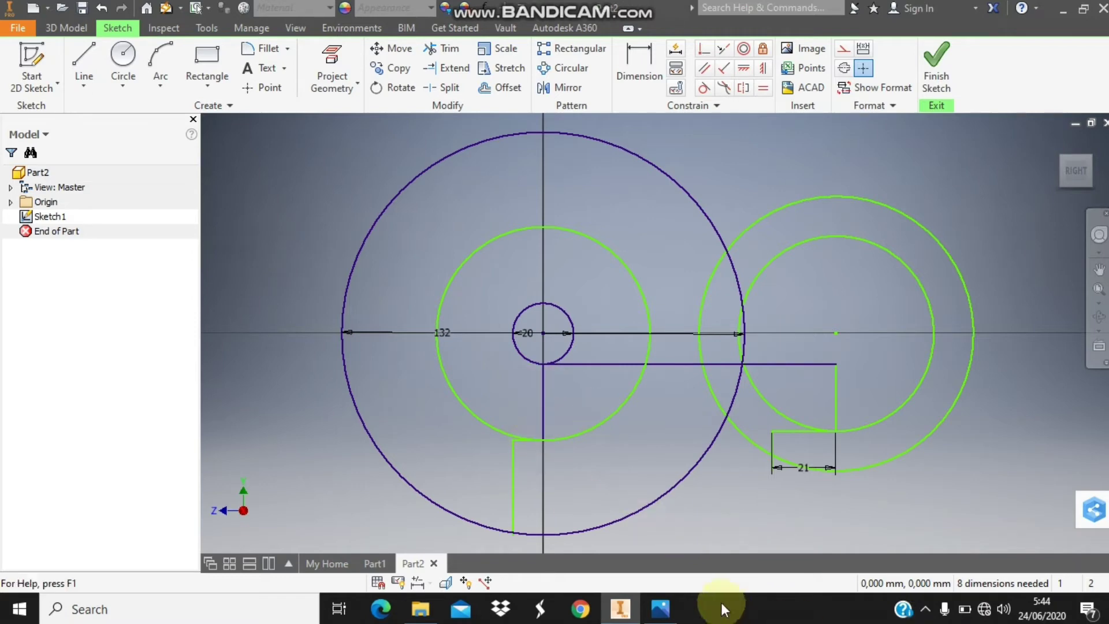
Step: Zoom and pan to the 132 circle's bottom, then consult Picture12.png in Photos
scroll(955, 383, "up", 3)
scroll(931, 399, "down", 3)
scroll(995, 378, "down", 2)
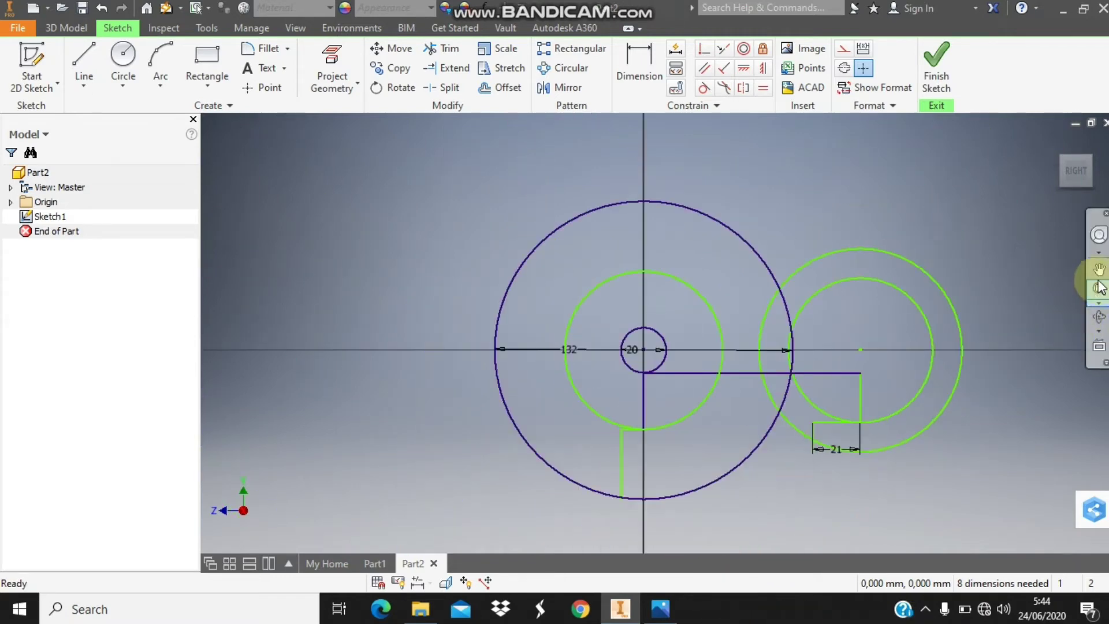
left_click(1098, 269)
left_click_drag(726, 388, 686, 215)
scroll(670, 290, "up", 3)
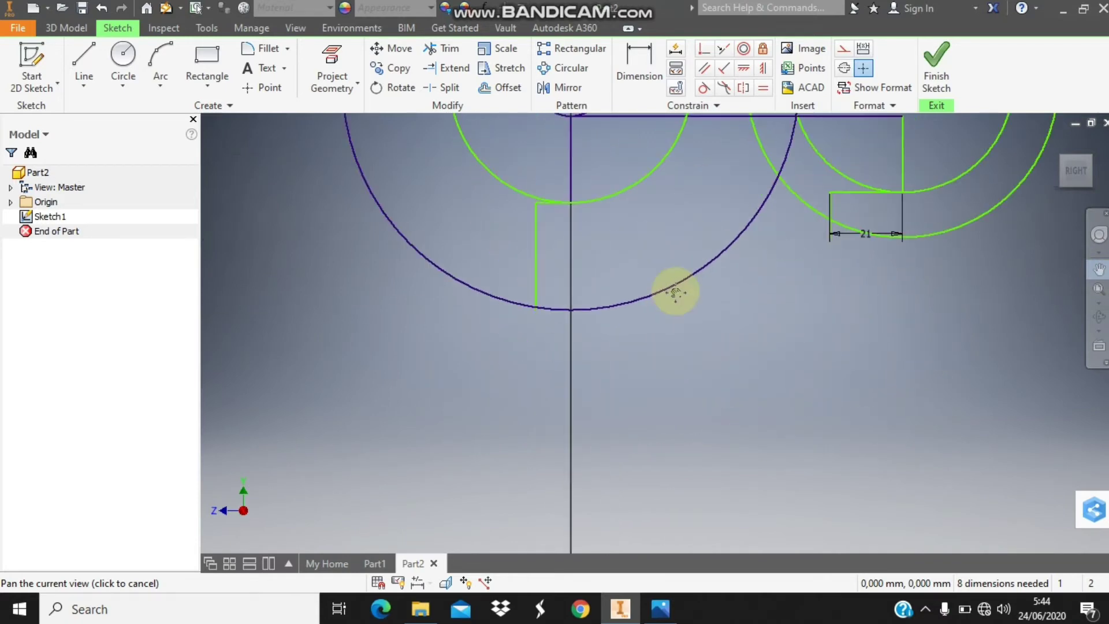
scroll(675, 291, "up", 3)
scroll(675, 291, "up", 2)
scroll(656, 295, "down", 2)
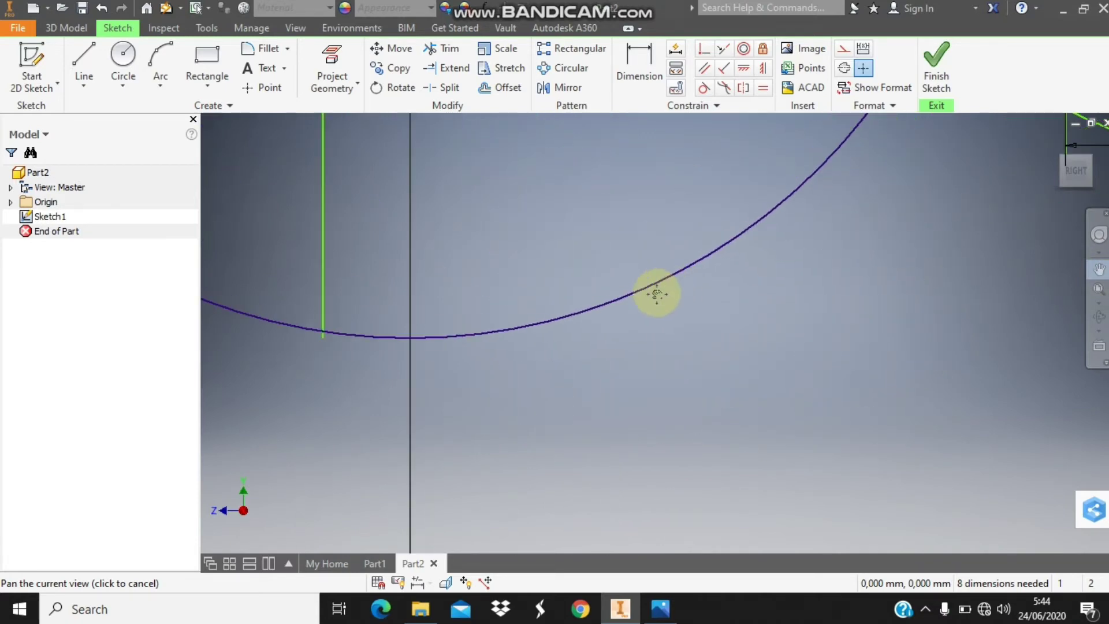
left_click(660, 610)
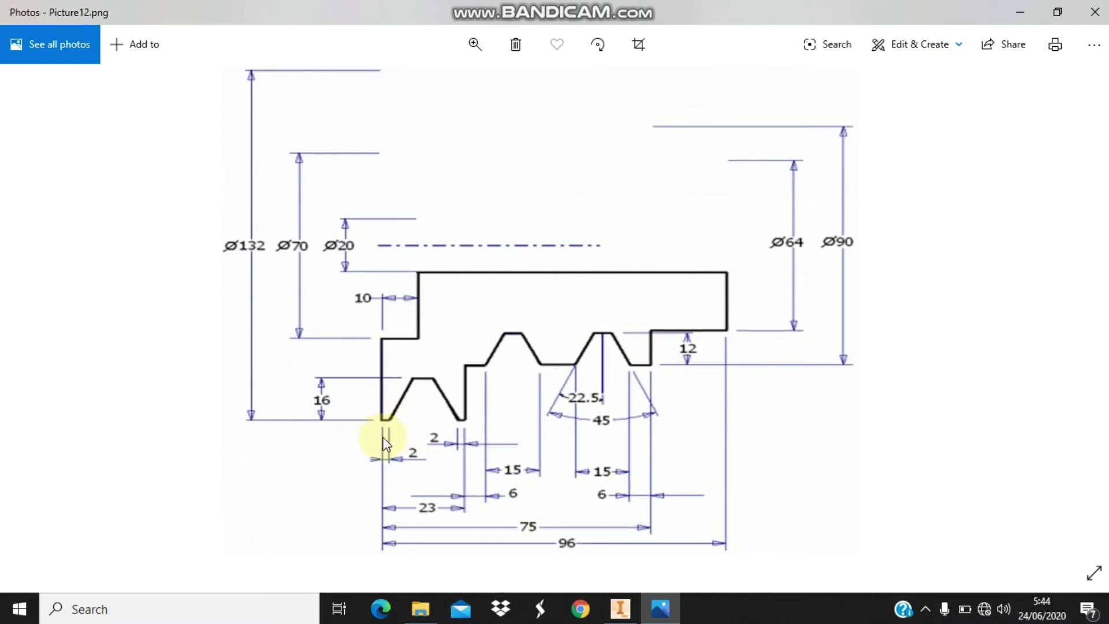
left_click(619, 608)
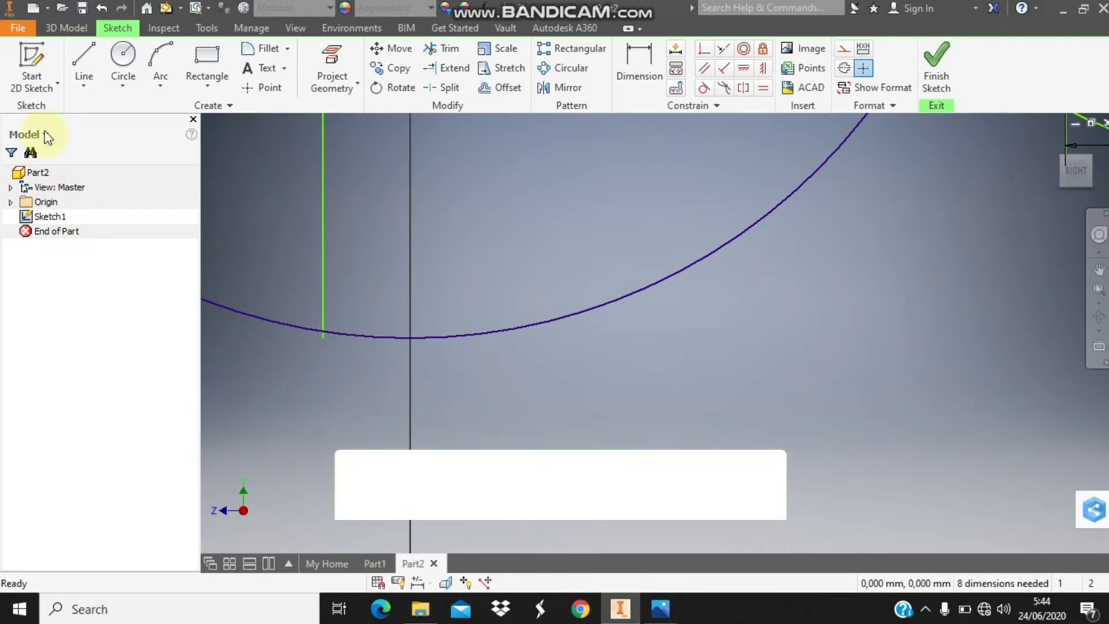
Step: Draw a 2 mm flat starting where the green line meets the circle
left_click(83, 84)
left_click(95, 105)
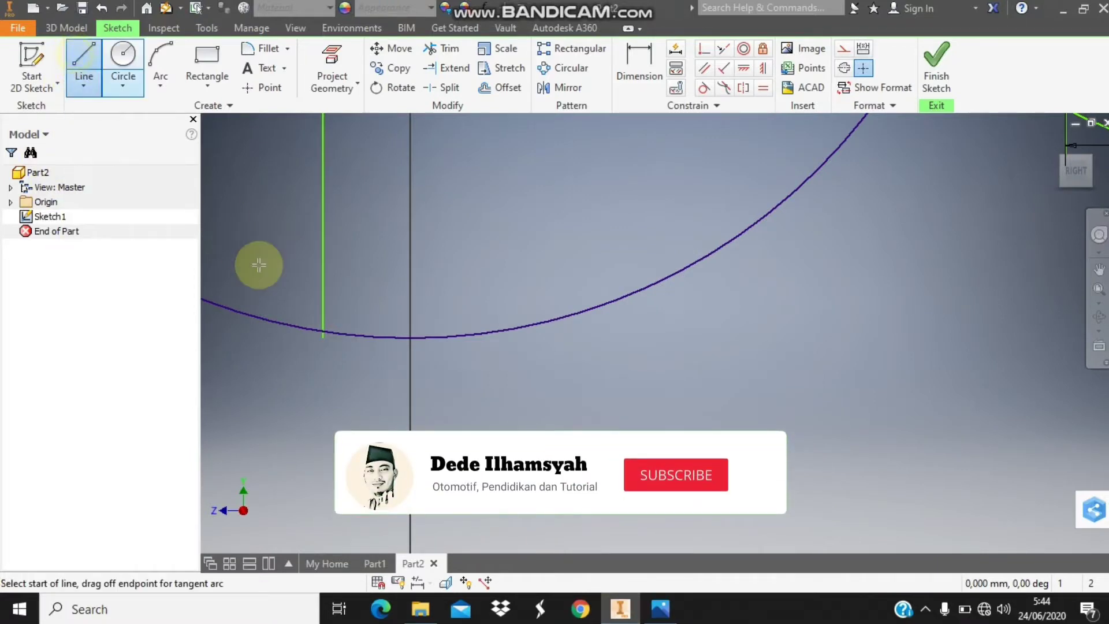
left_click(322, 338)
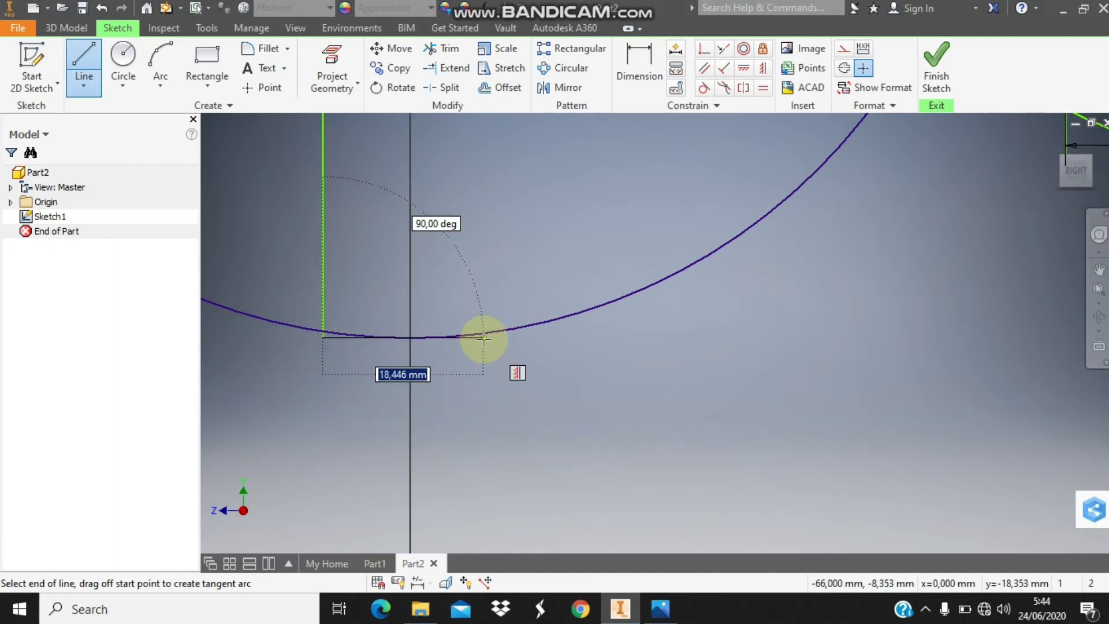
type("2")
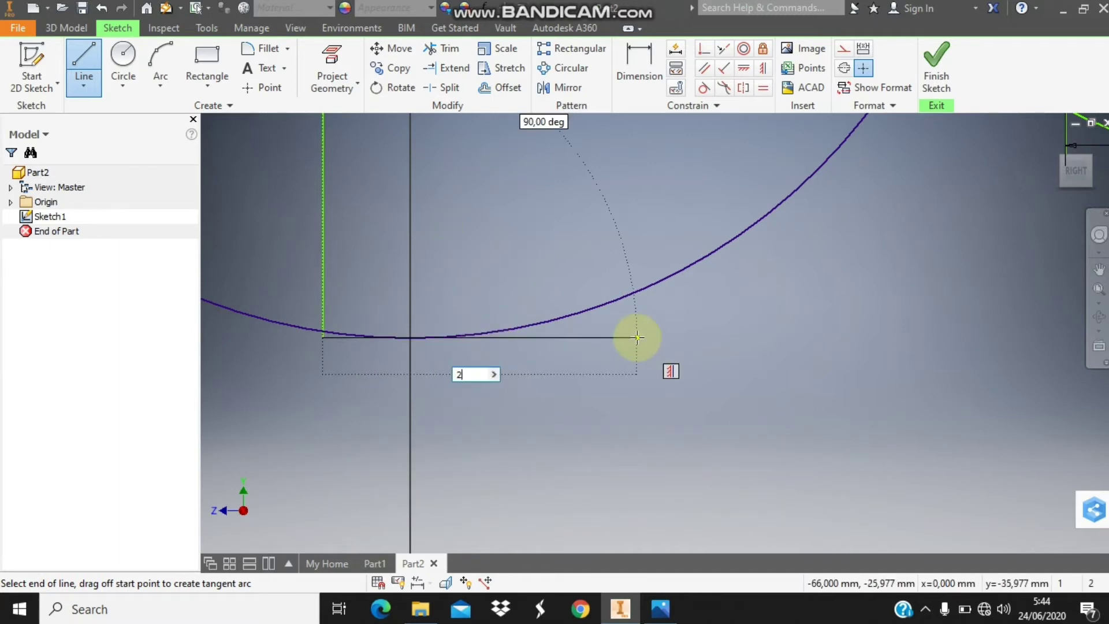
key("Return")
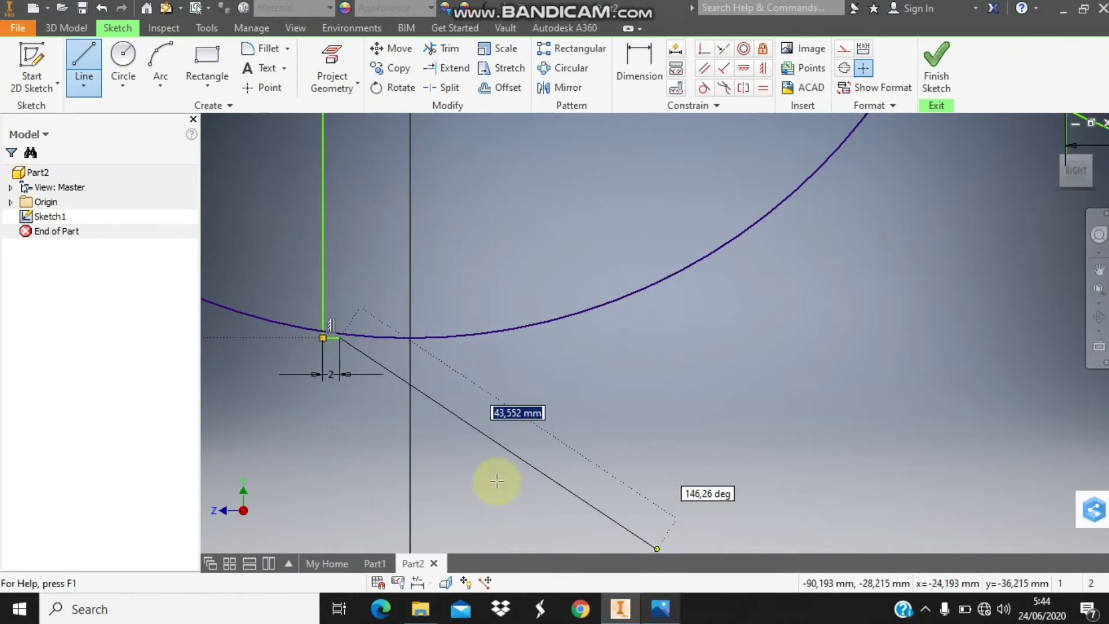
Step: Check the reference drawing, then lock the next groove wall at 16 mm
left_click(660, 609)
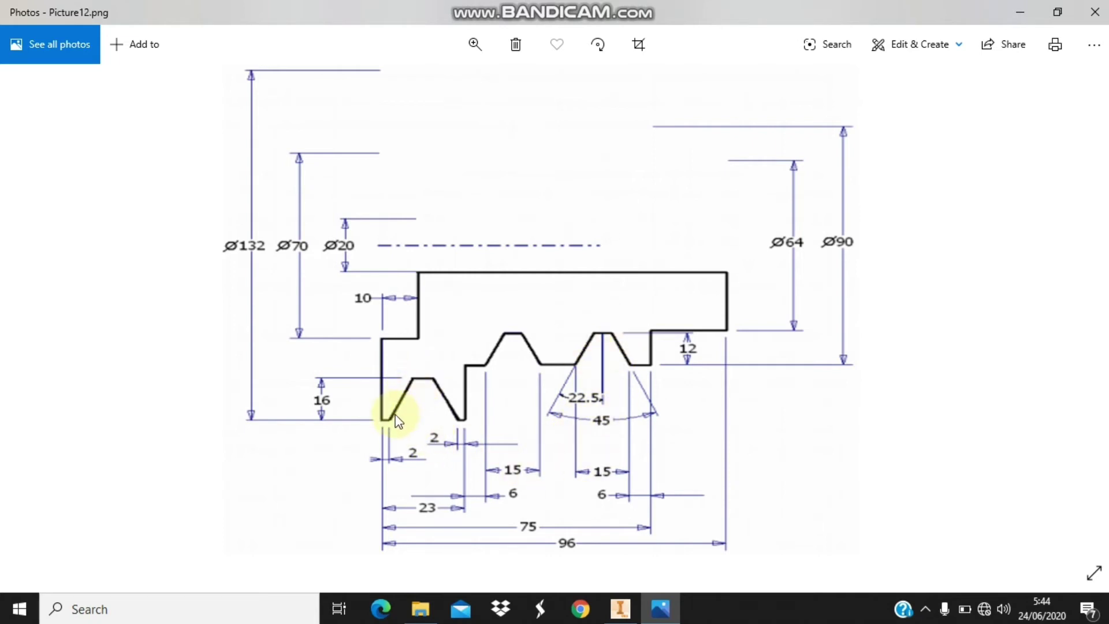
left_click(660, 609)
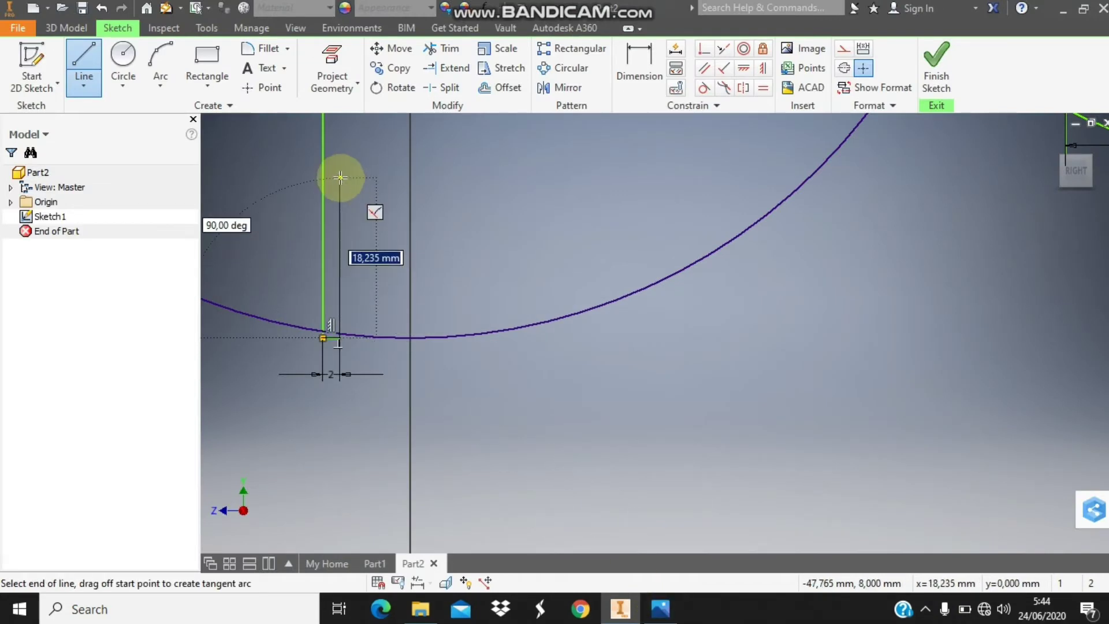
type("16")
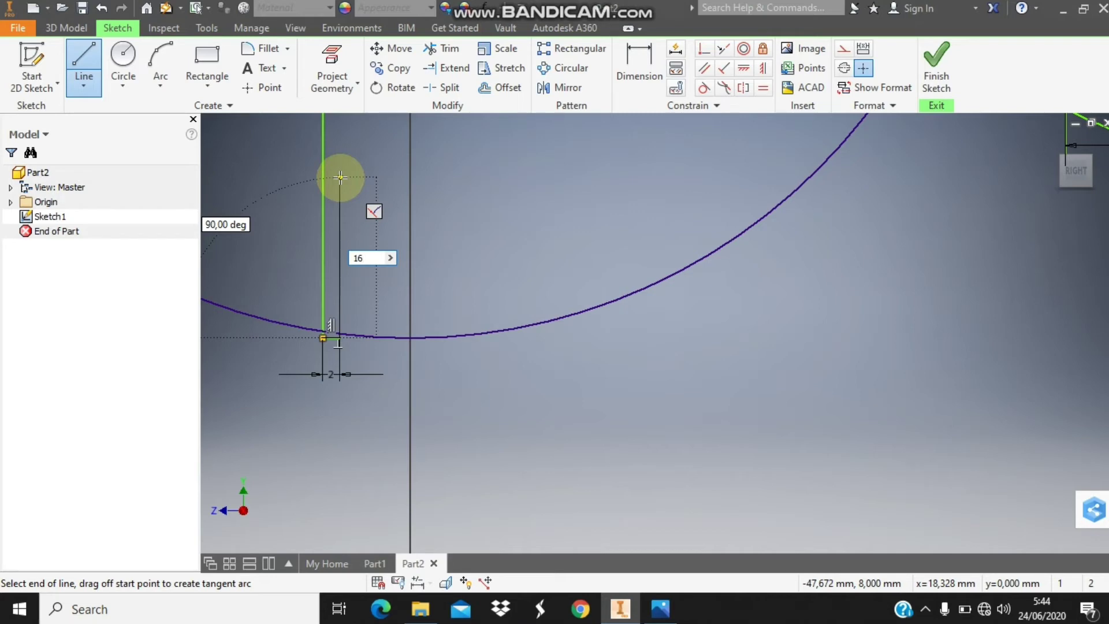
key("Tab")
type("90+22")
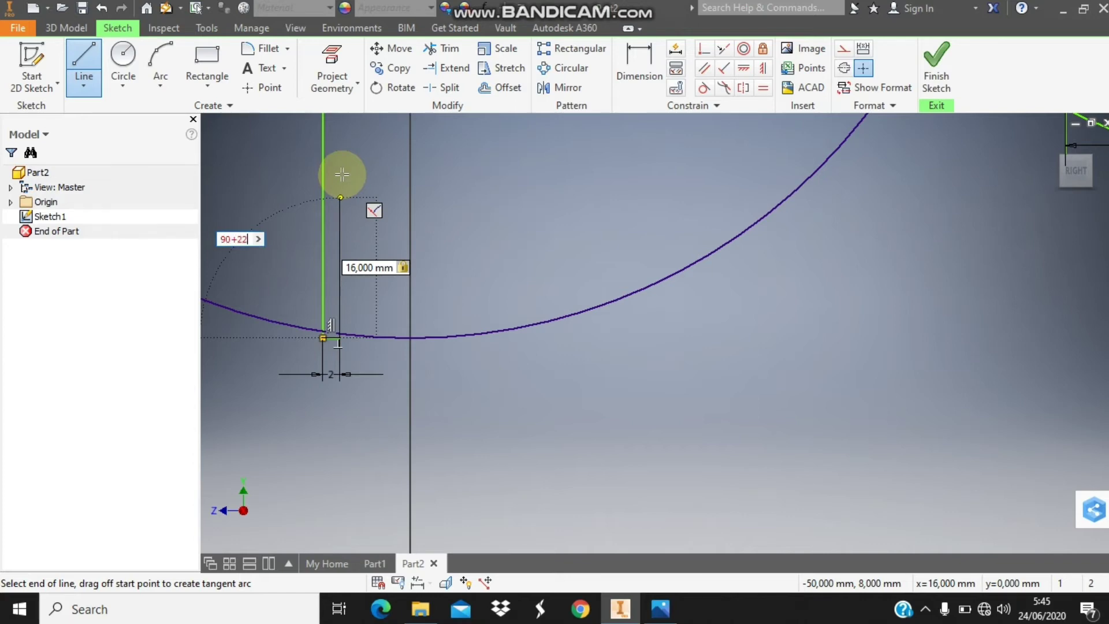
Step: Set the left groove wall angle to 112.5° (90+22.5)
type(".15")
key("BackSpace")
key("BackSpace")
type("5")
key("Return")
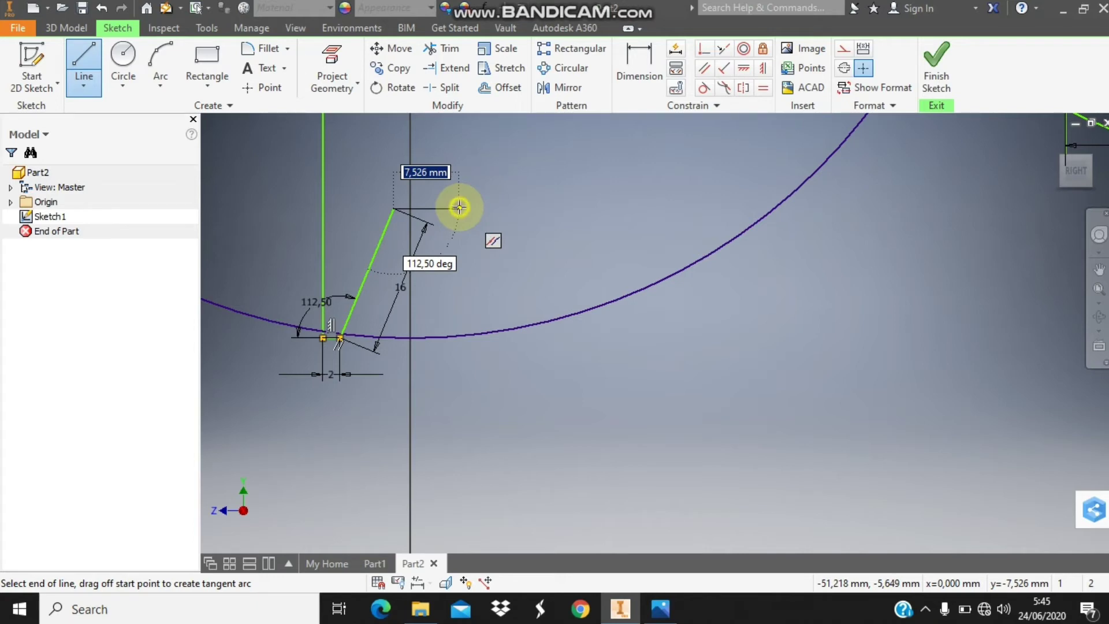
Step: Draw the groove's flat top and a 16 mm right wall at 112.5°, then finish the lines
left_click(459, 208)
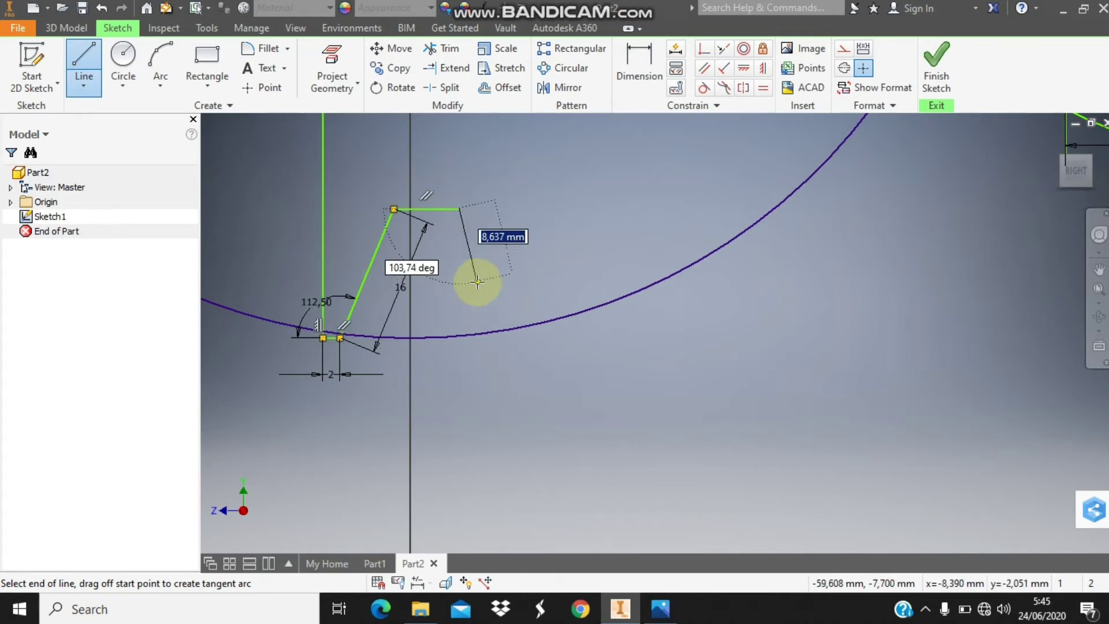
type("16")
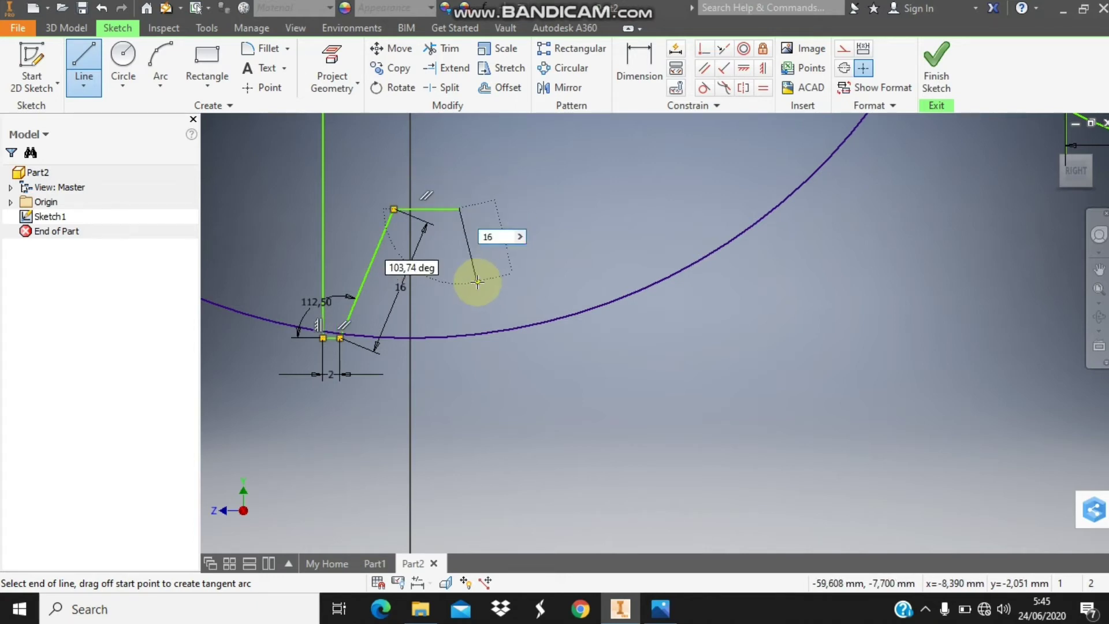
key("Tab")
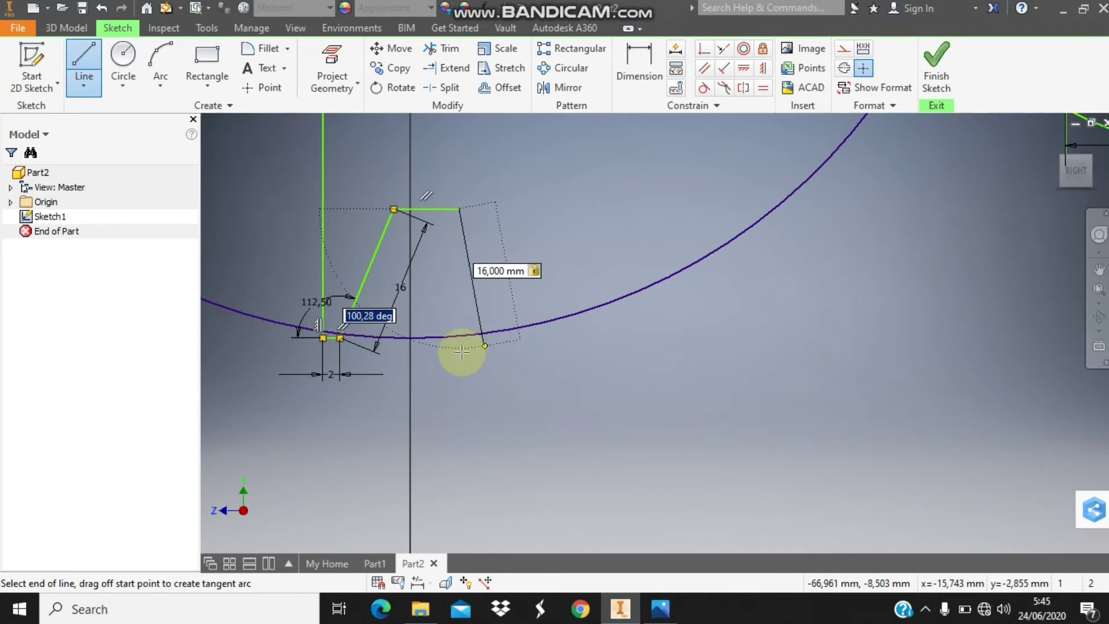
type("90+2")
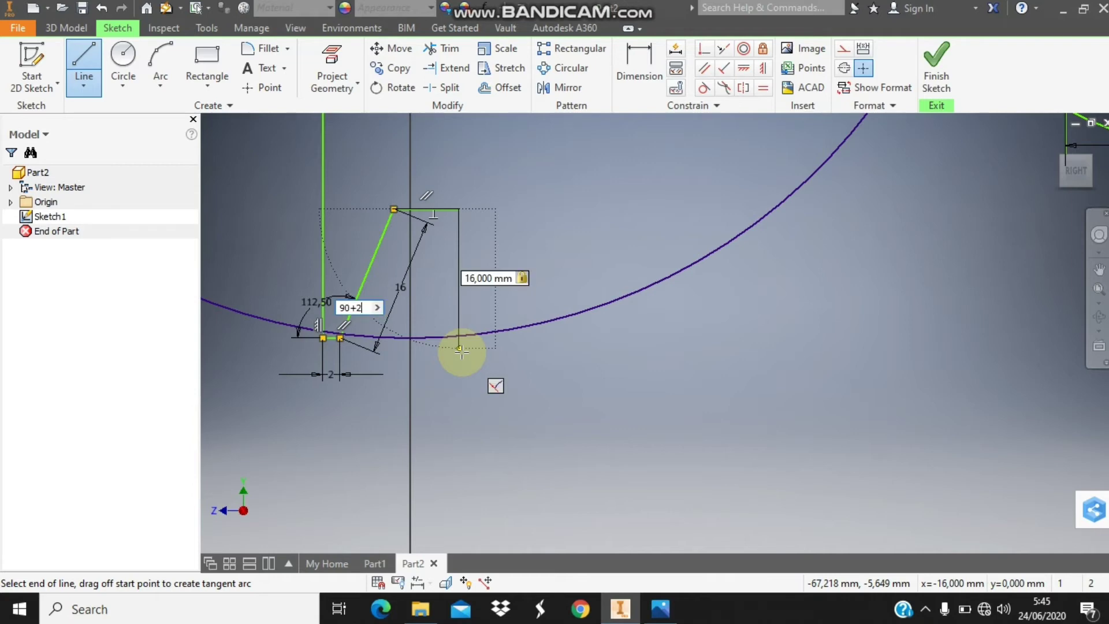
type("5")
key("Return")
key("Escape")
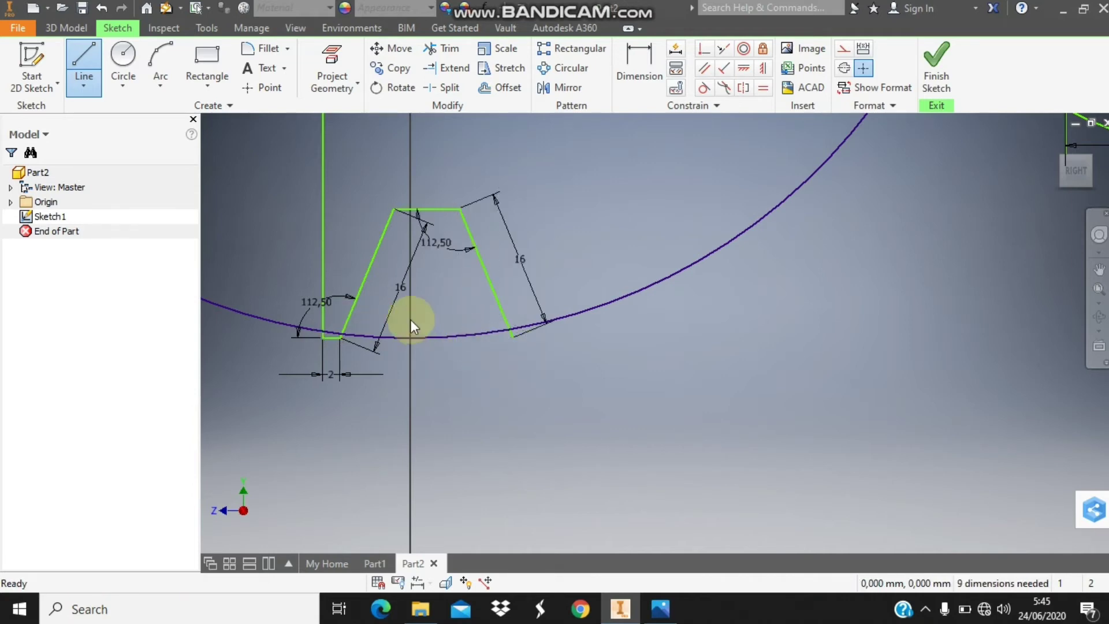
key("Escape")
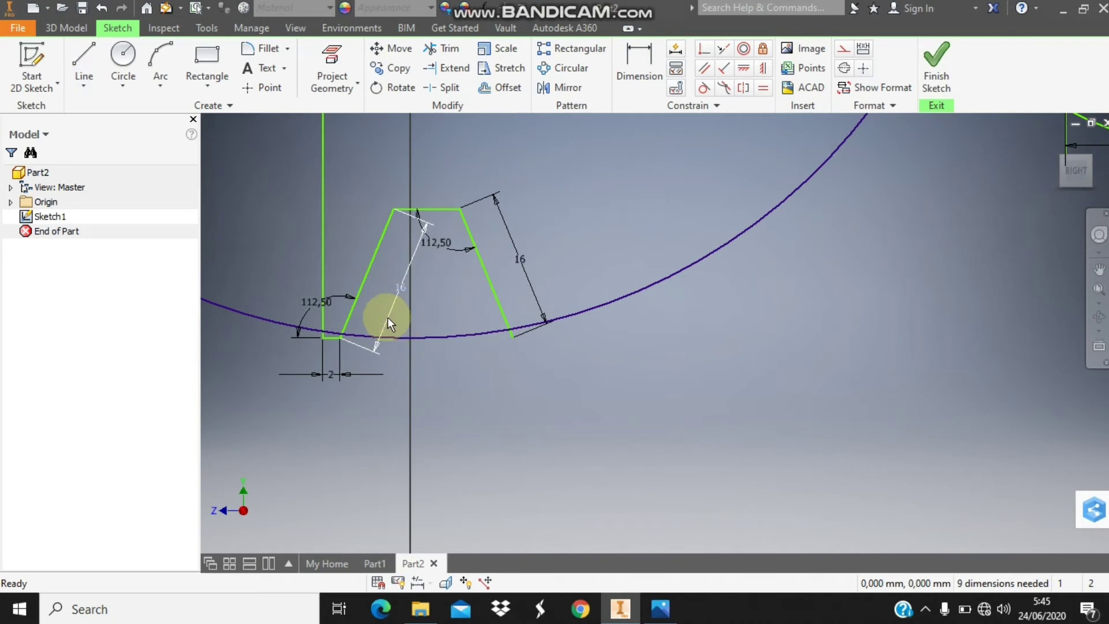
Step: Select the extra 16 and 112.50 dimensions and view the reference drawing
left_click(387, 317)
left_click(437, 247)
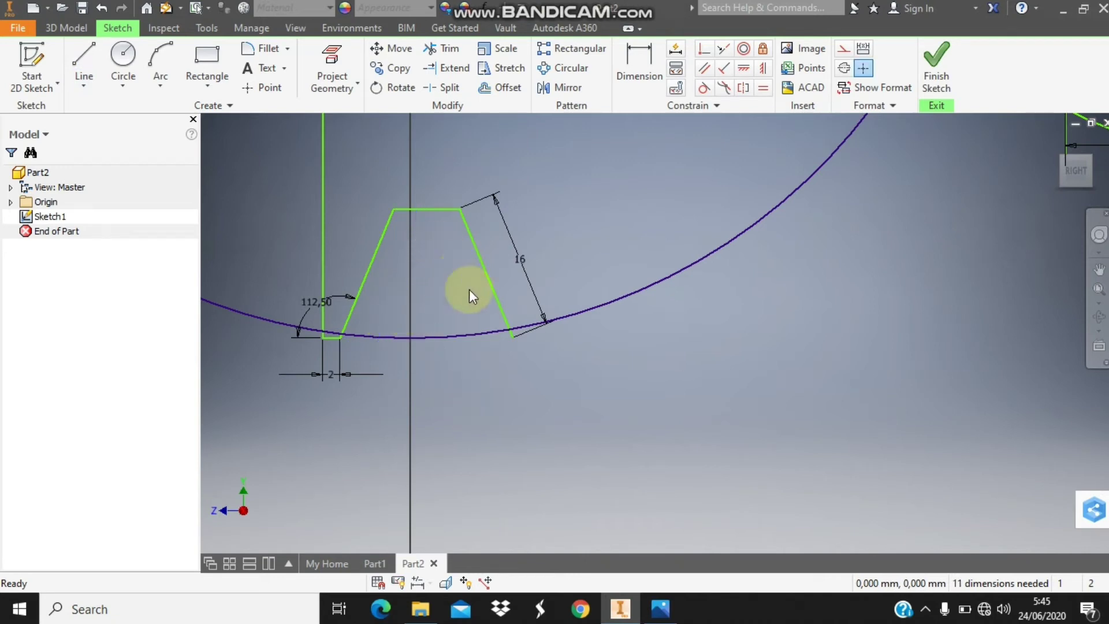
left_click(658, 608)
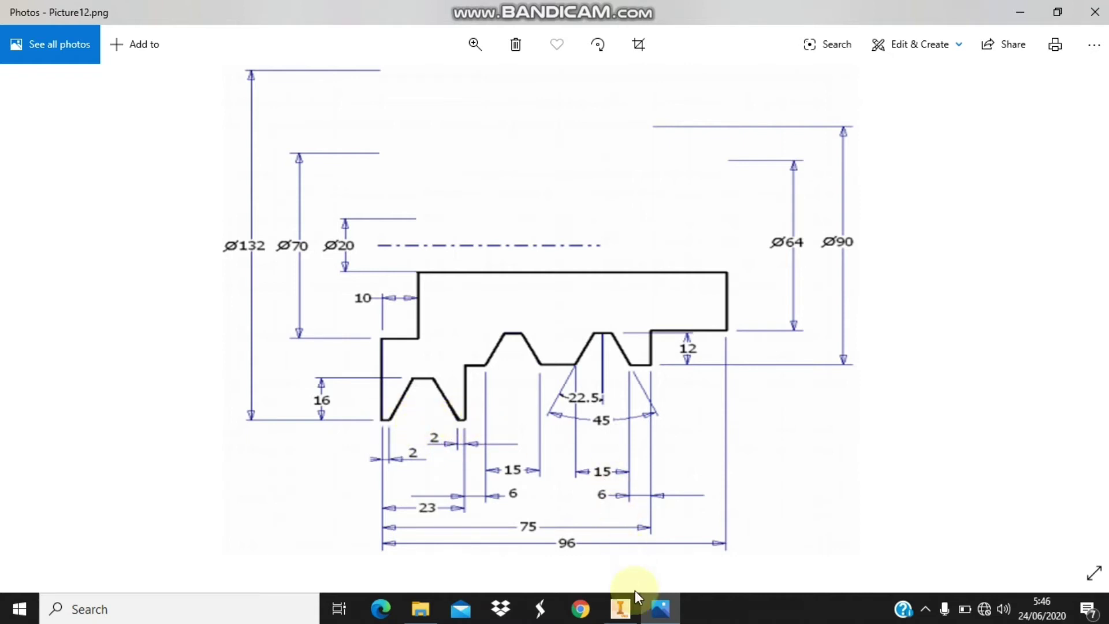
Step: Dimension the first groove's base width to 19 mm
left_click(620, 608)
left_click(638, 68)
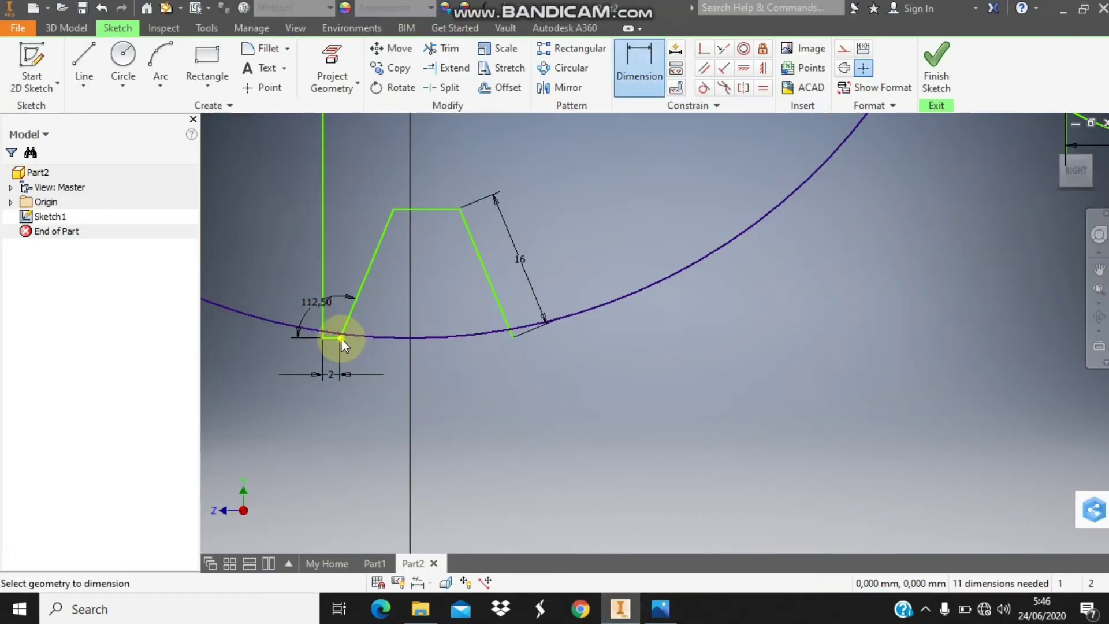
left_click(511, 338)
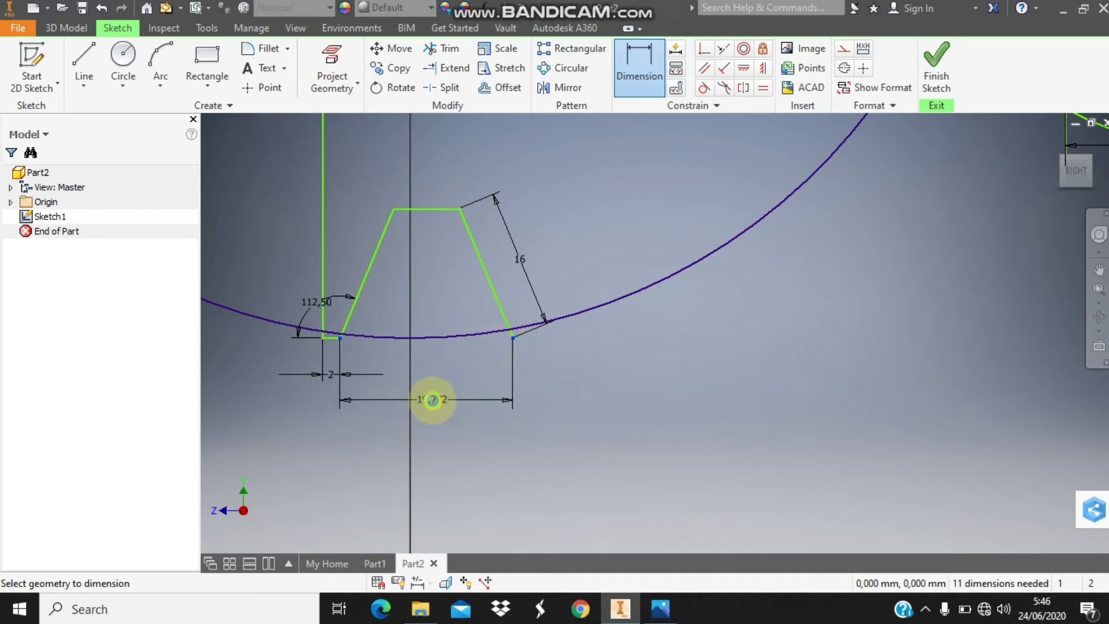
left_click(432, 400)
type("1")
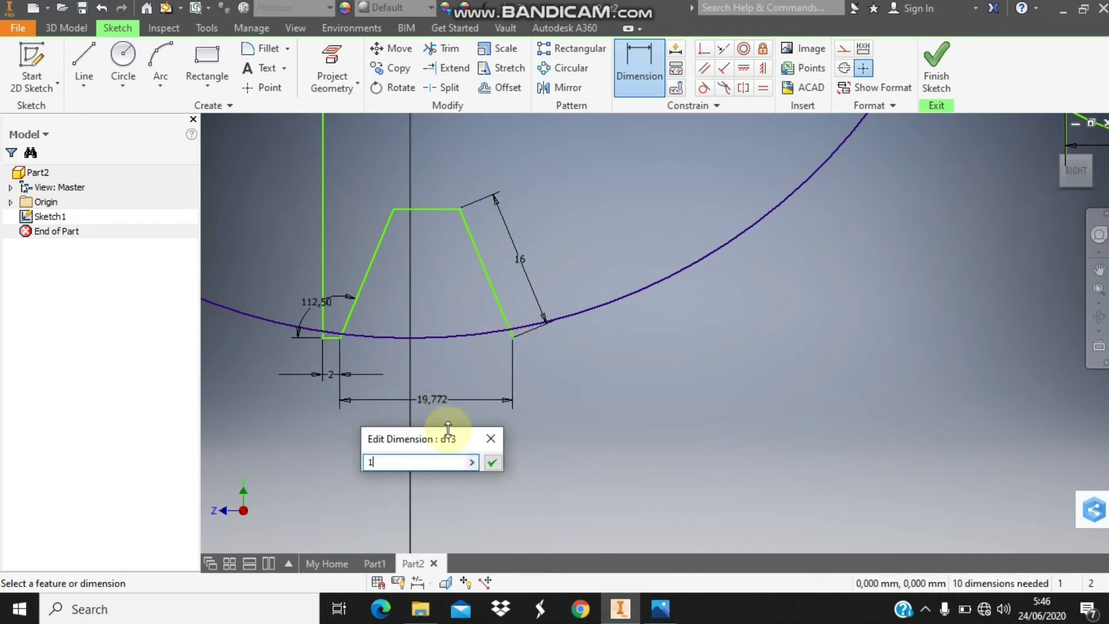
type("9")
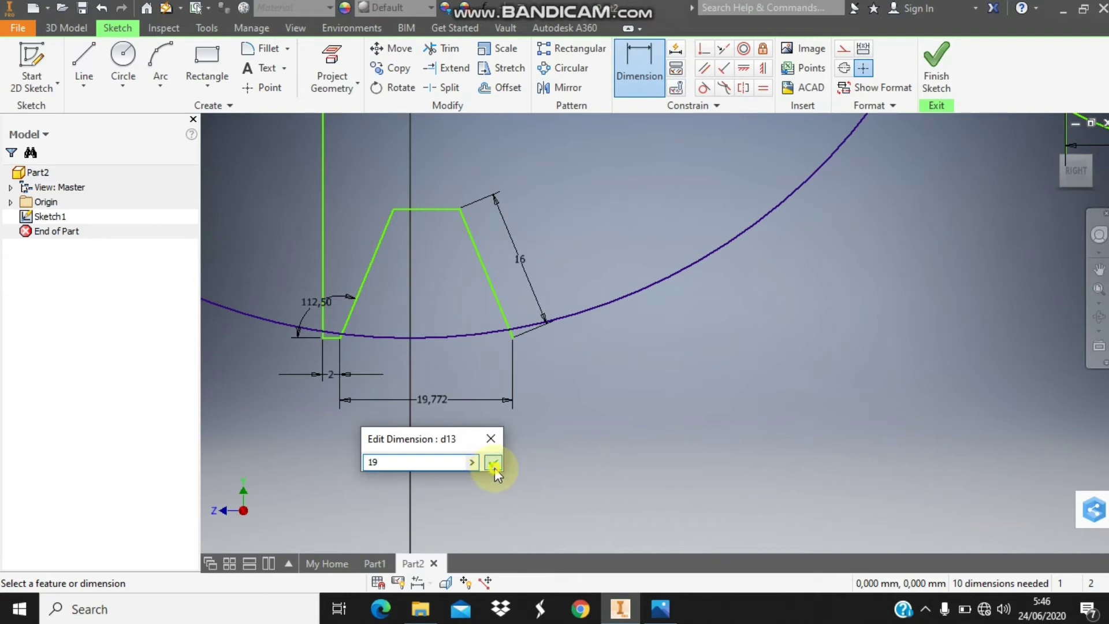
left_click(495, 467)
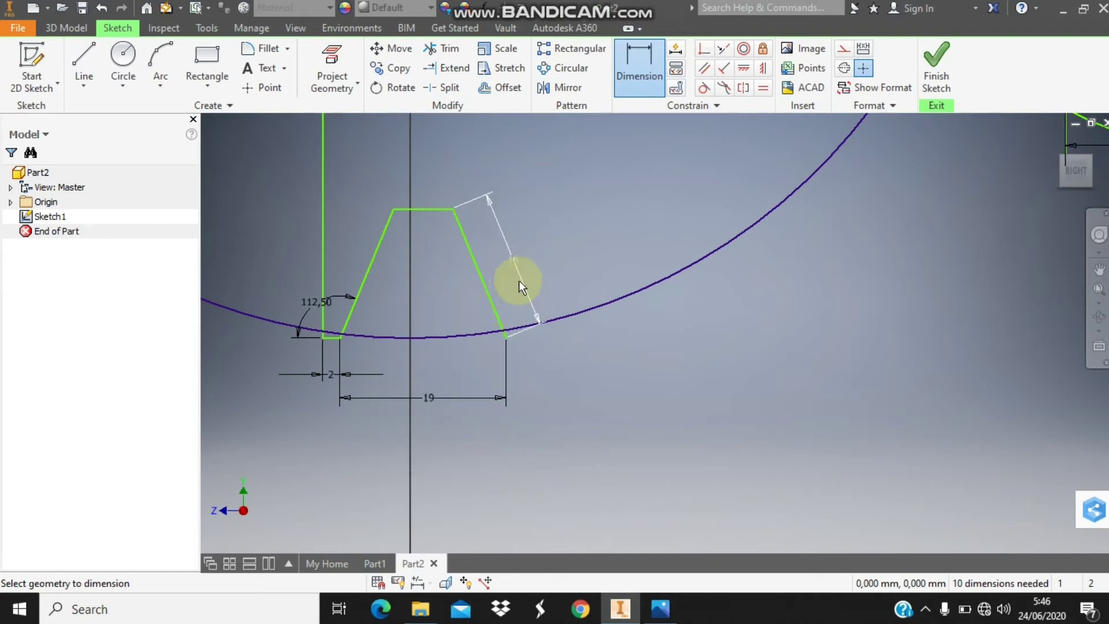
key("Escape")
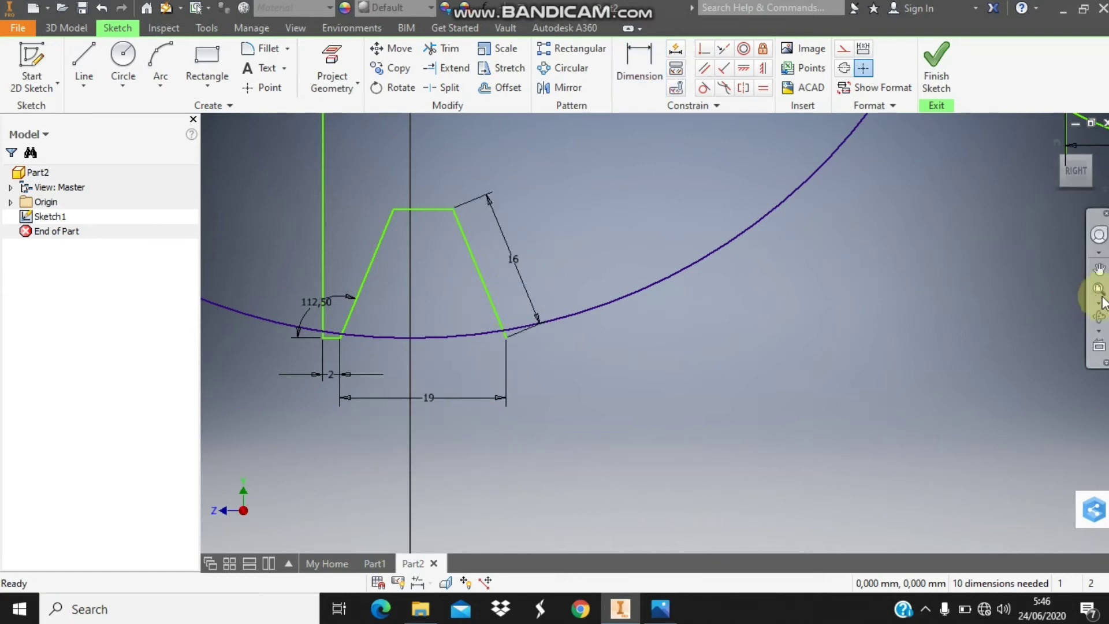
left_click(1099, 289)
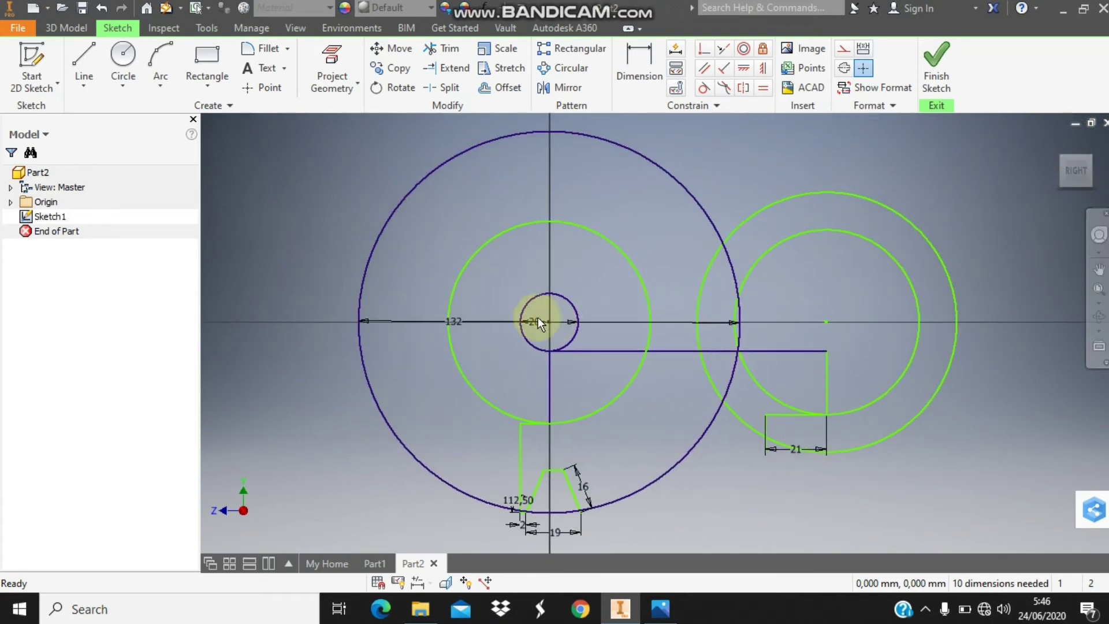
Step: Draw a 2 mm segment from the green line's end and a 21 mm vertical line
left_click(660, 608)
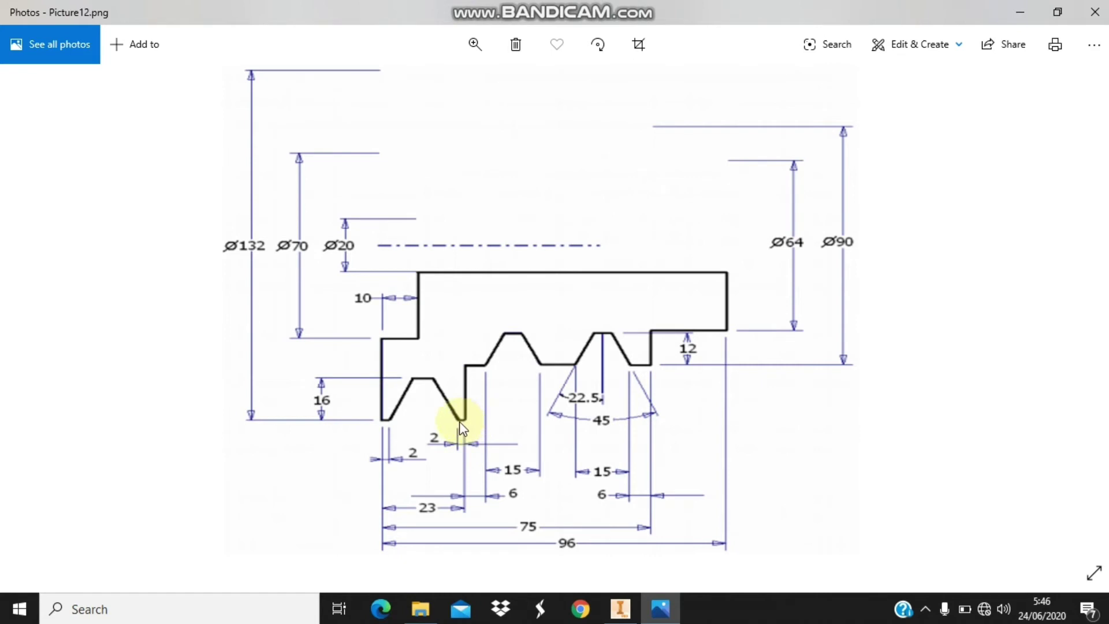
left_click(620, 608)
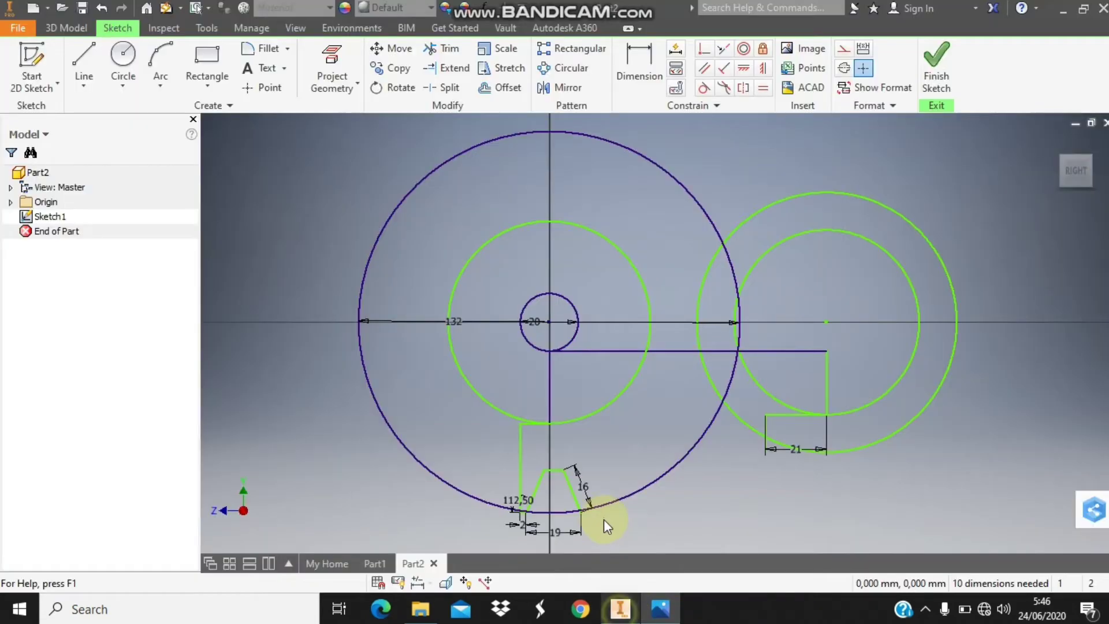
scroll(604, 517, "down", 5)
left_click(84, 61)
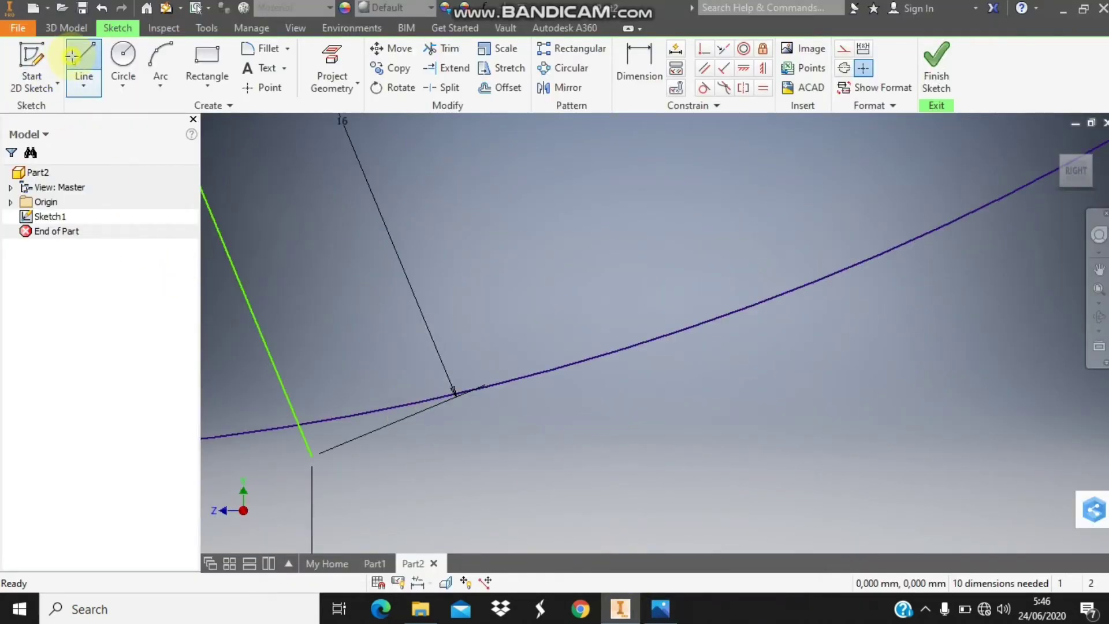
left_click(312, 457)
type("2")
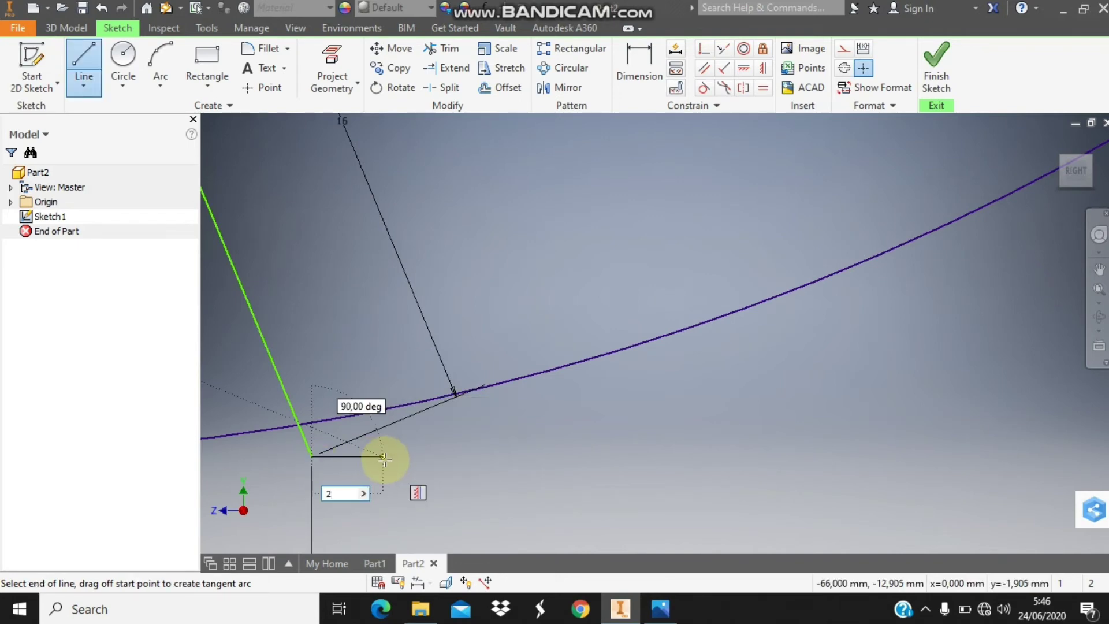
key("Tab")
key("Return")
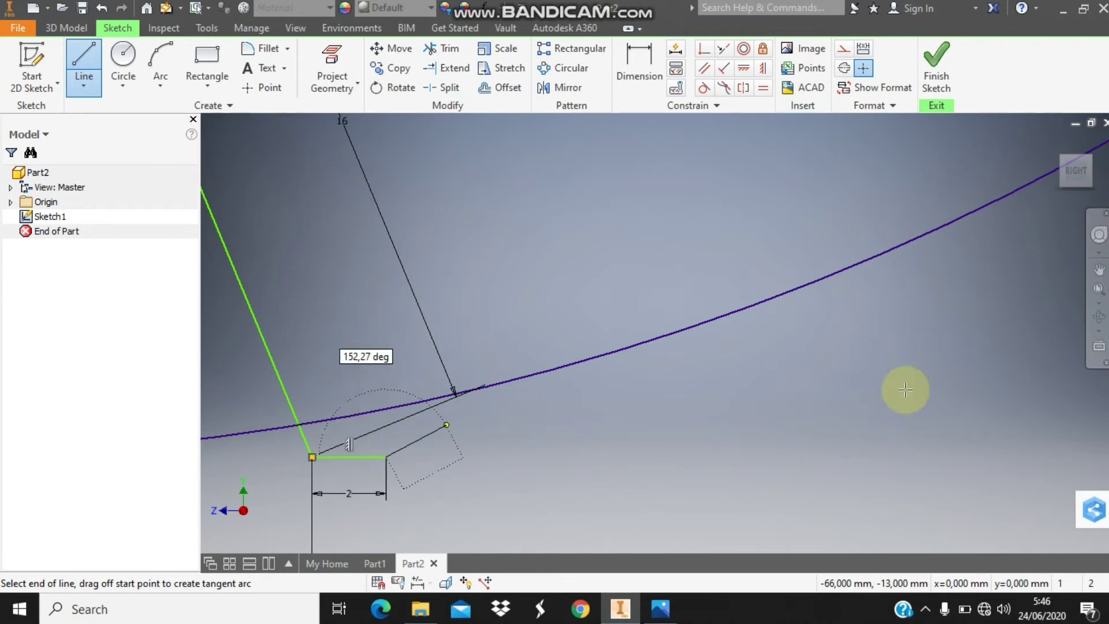
left_click(1093, 291)
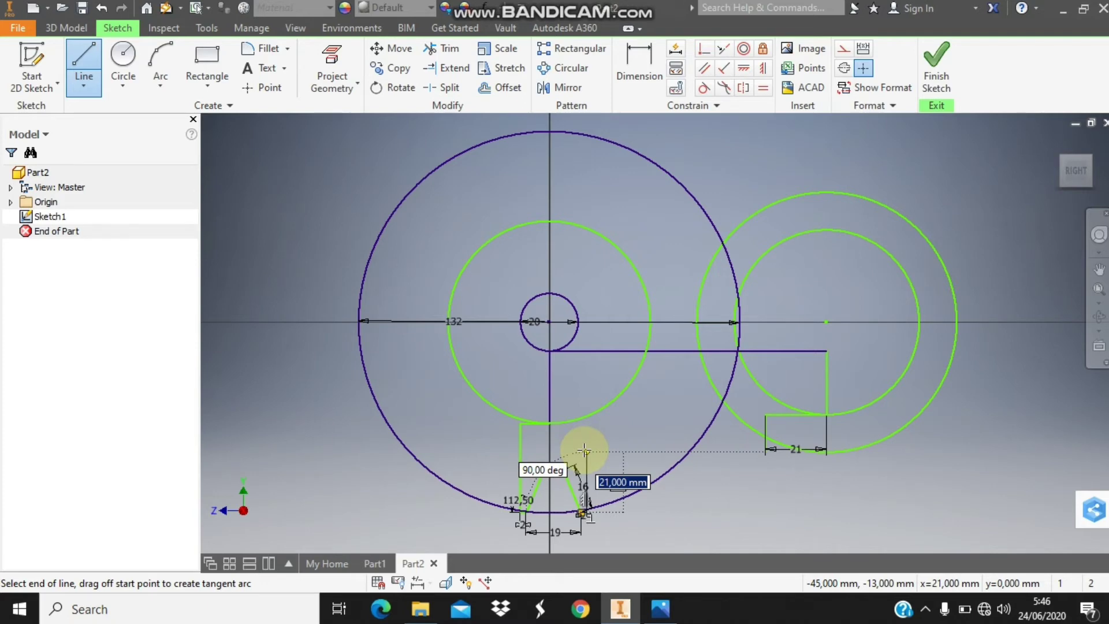
left_click(585, 449)
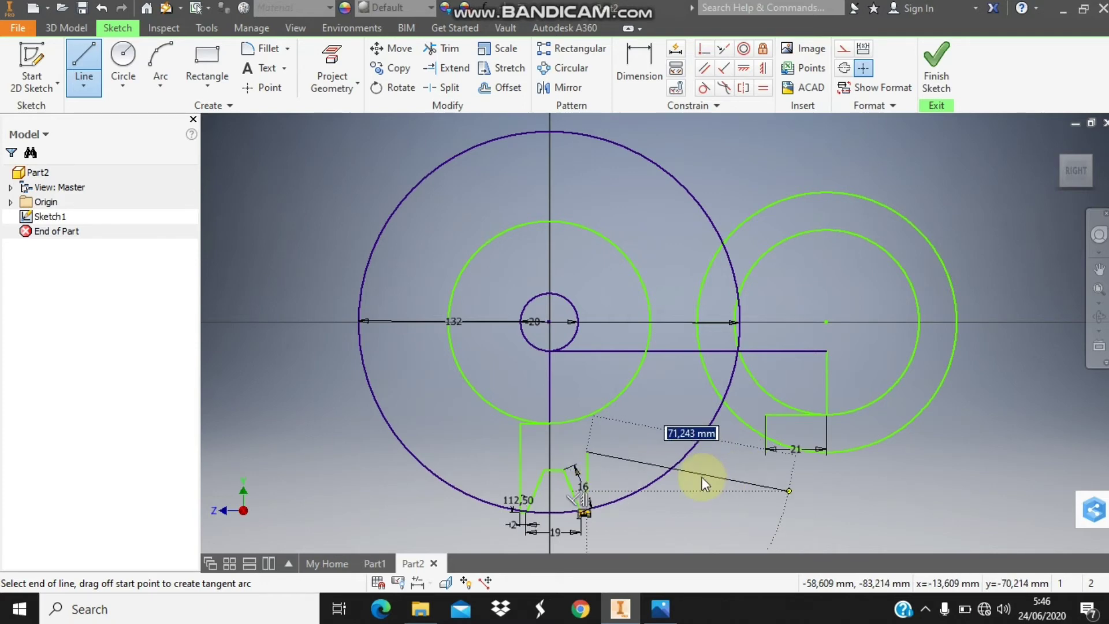
key("Escape")
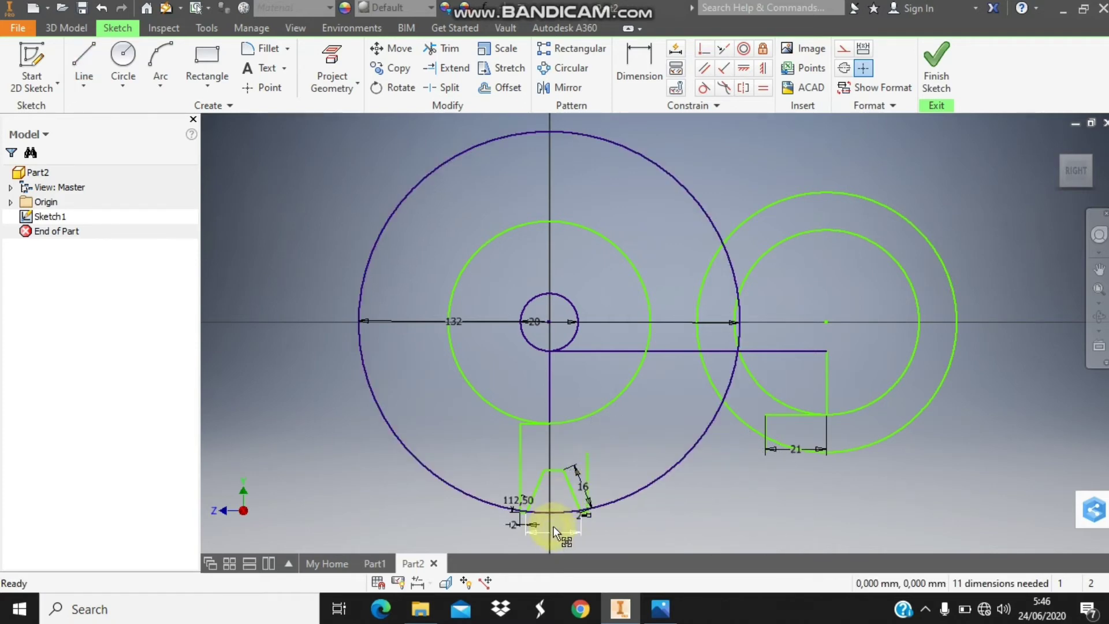
Step: Delete the bottom horizontal, slanted-side, 112,50 and 2 dimensions, then view the reference drawing
left_click(554, 525)
key("Delete")
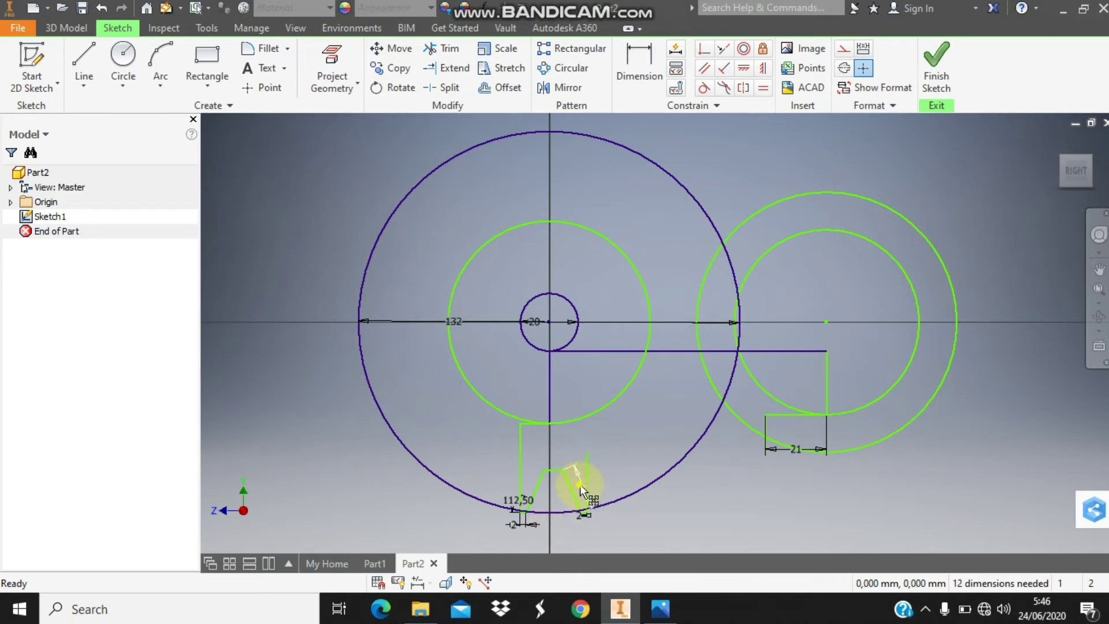
left_click(579, 484)
key("Delete")
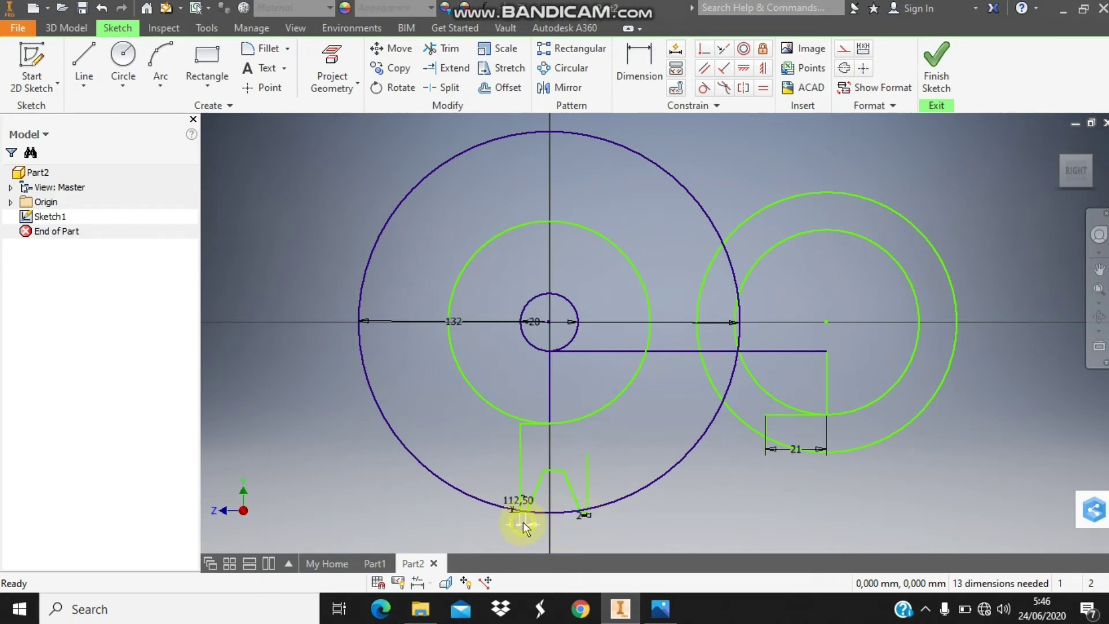
left_click(511, 501)
key("Delete")
left_click(591, 517)
key("Delete")
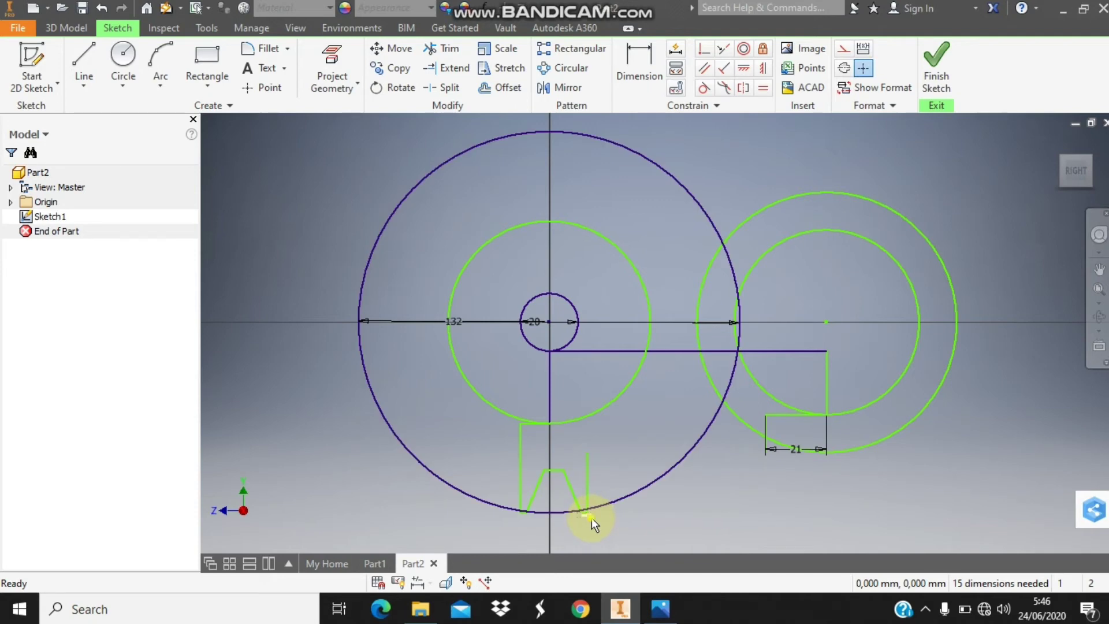
key("ctrl+z")
key("ctrl+y")
left_click(652, 603)
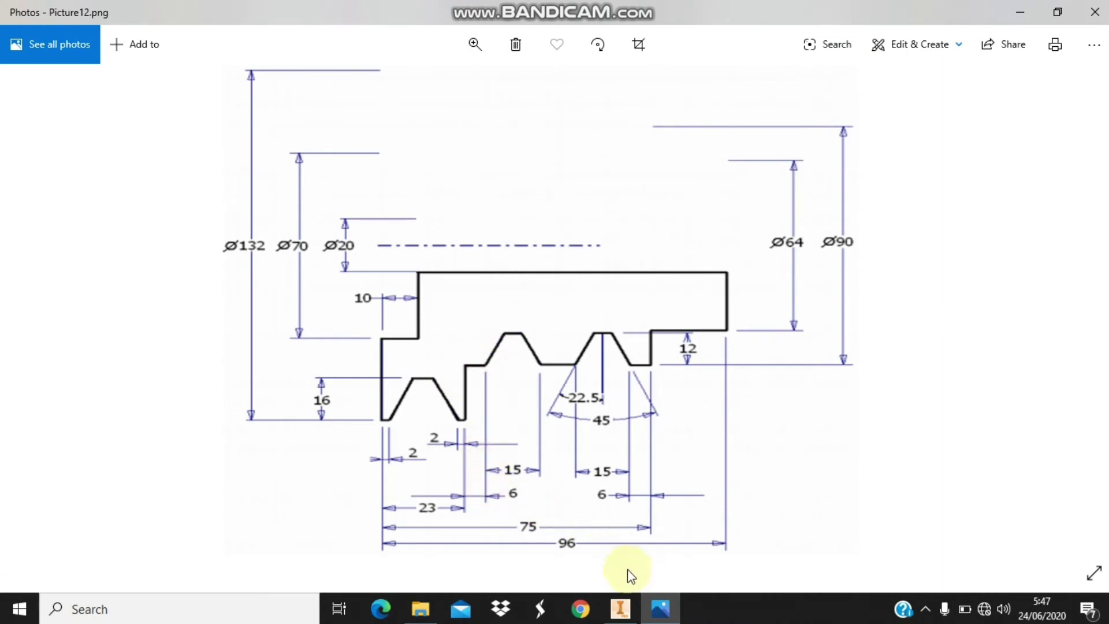
Step: Draw a 6 mm horizontal line from the top of the groove's vertical side
left_click(655, 609)
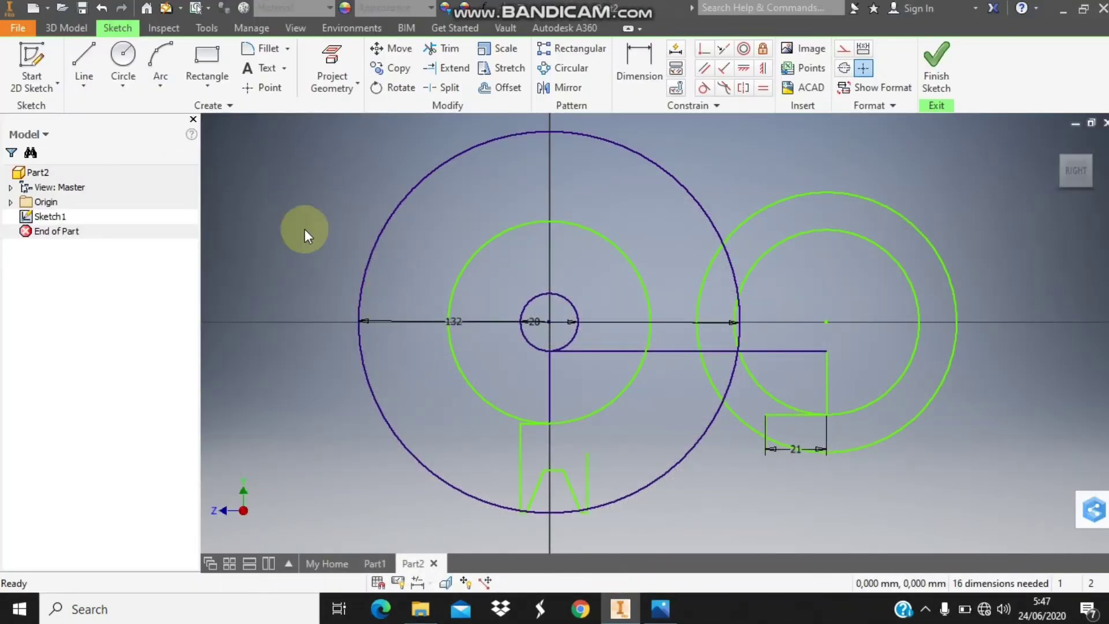
left_click(83, 58)
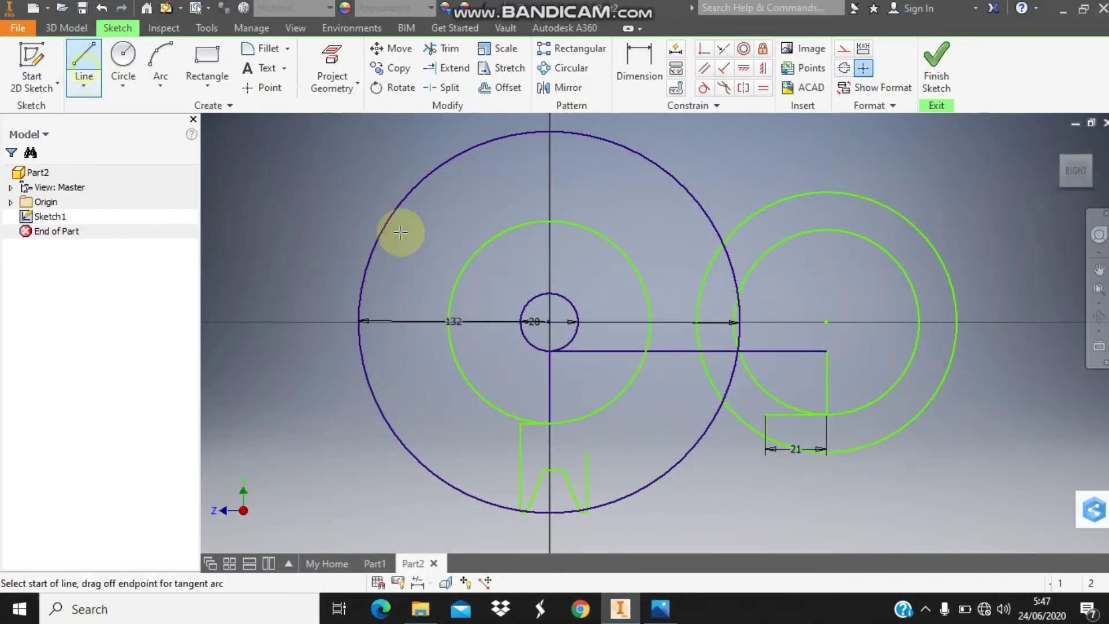
left_click(587, 453)
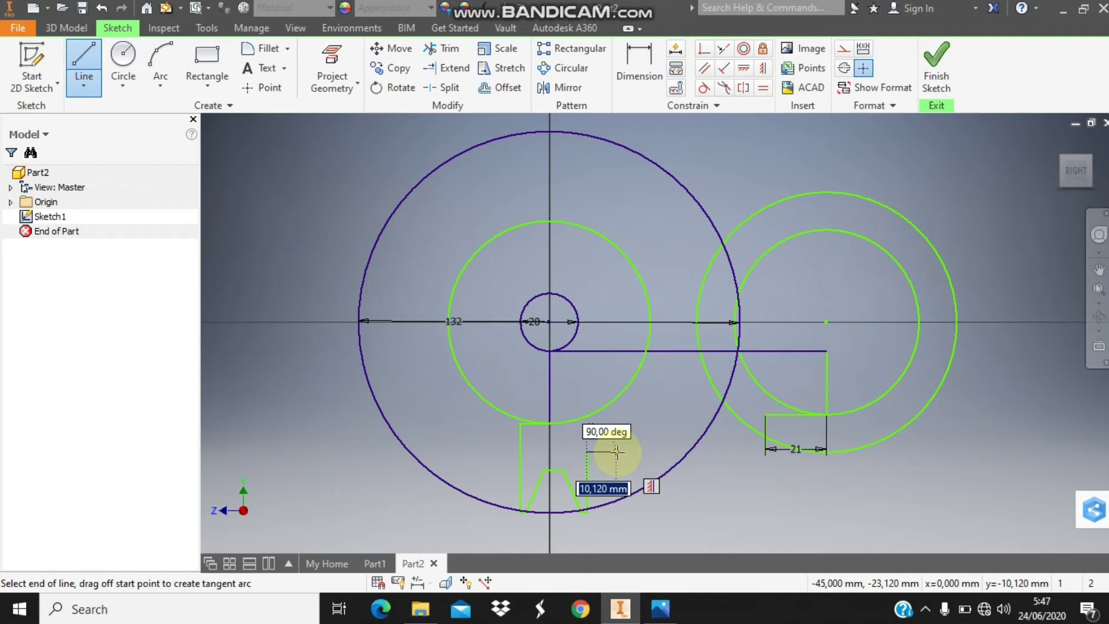
type("6")
key("Return")
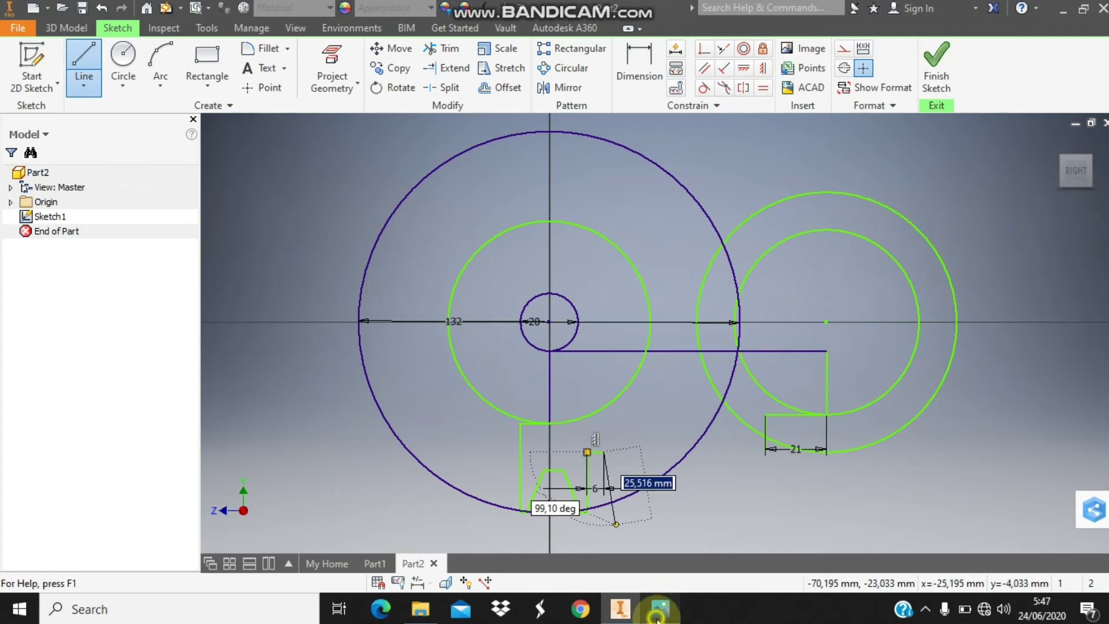
key("alt+Tab")
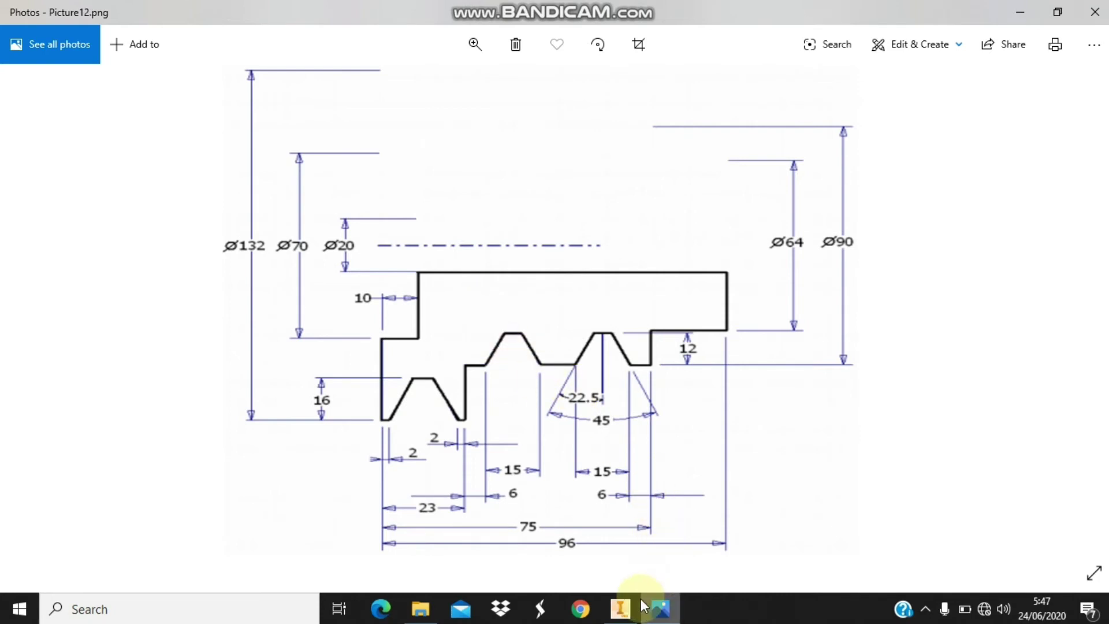
left_click(631, 611)
left_click(603, 453)
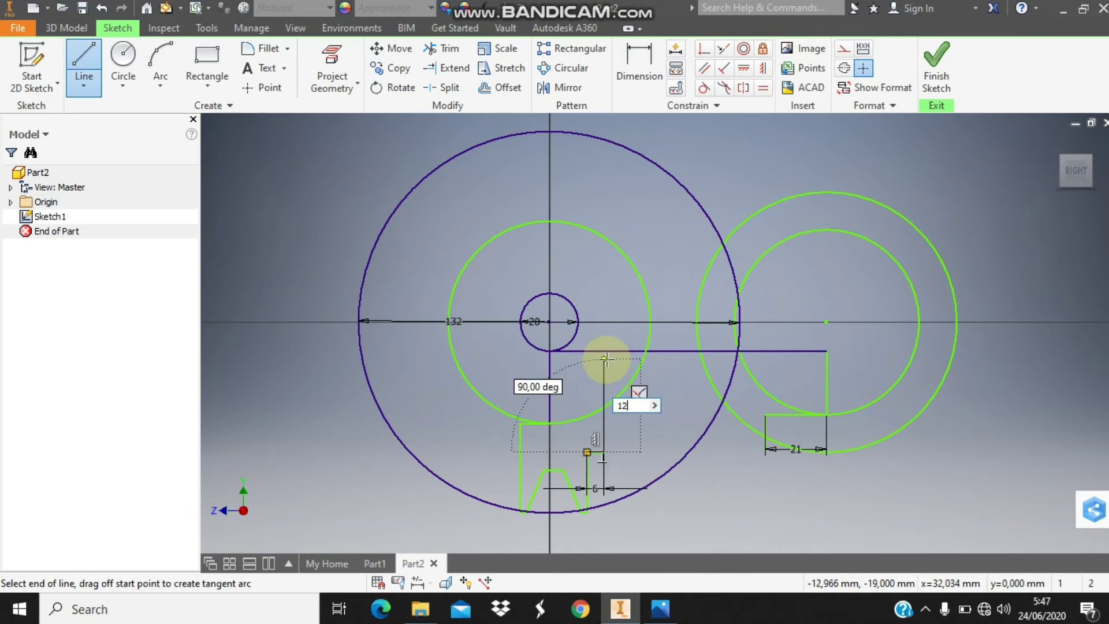
Step: Draw a 12 mm flank at 112.5° followed by a short flat
type("12")
key("Tab")
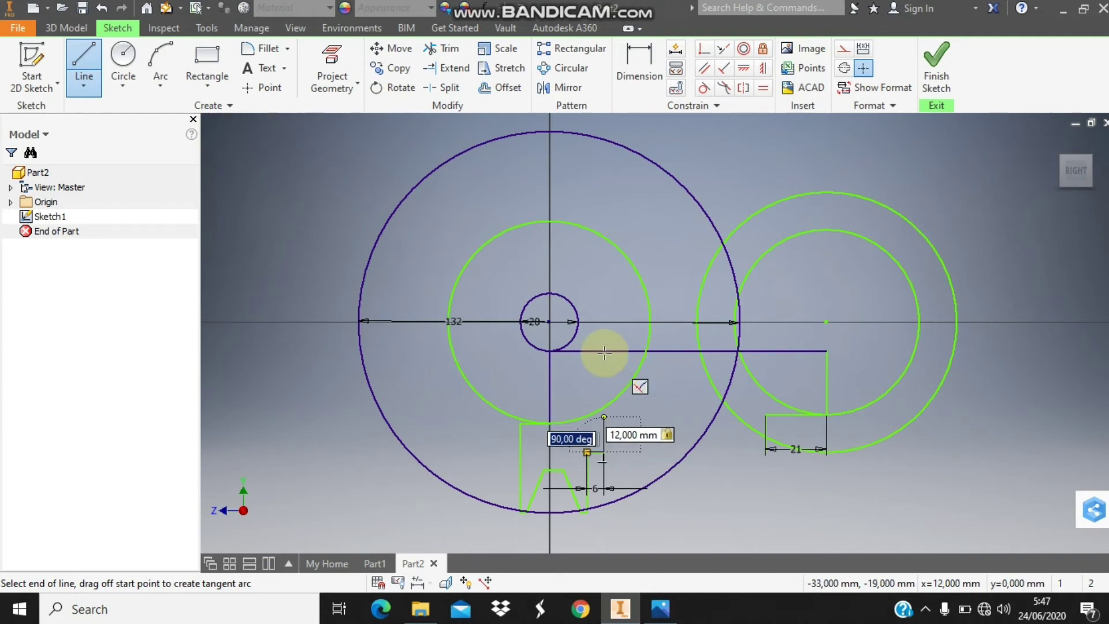
type("90+2")
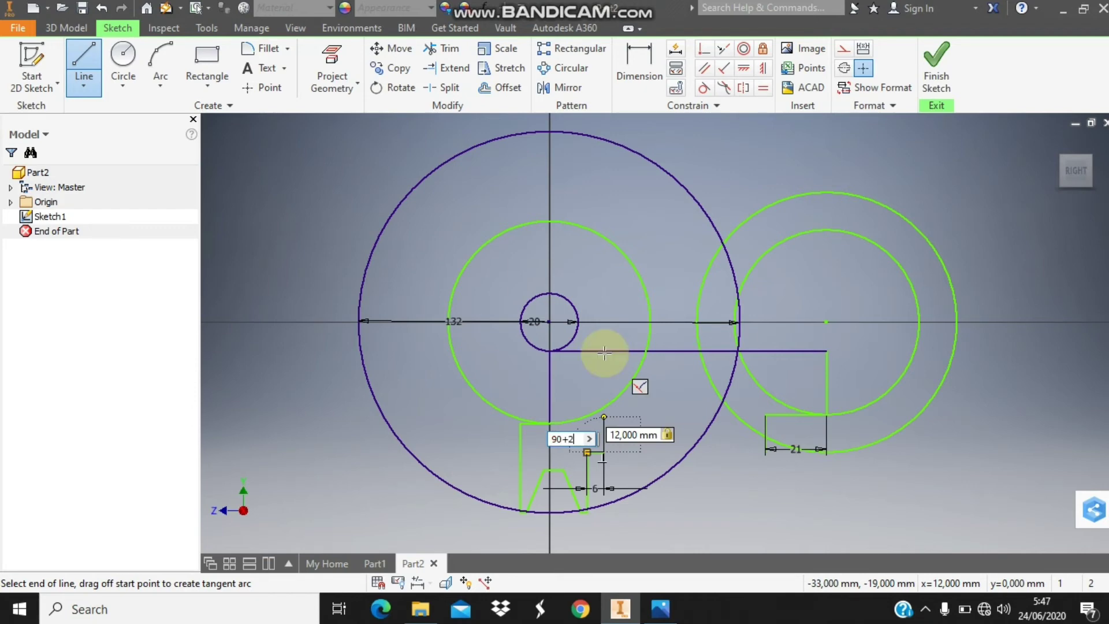
type("2")
type("5")
key("Return")
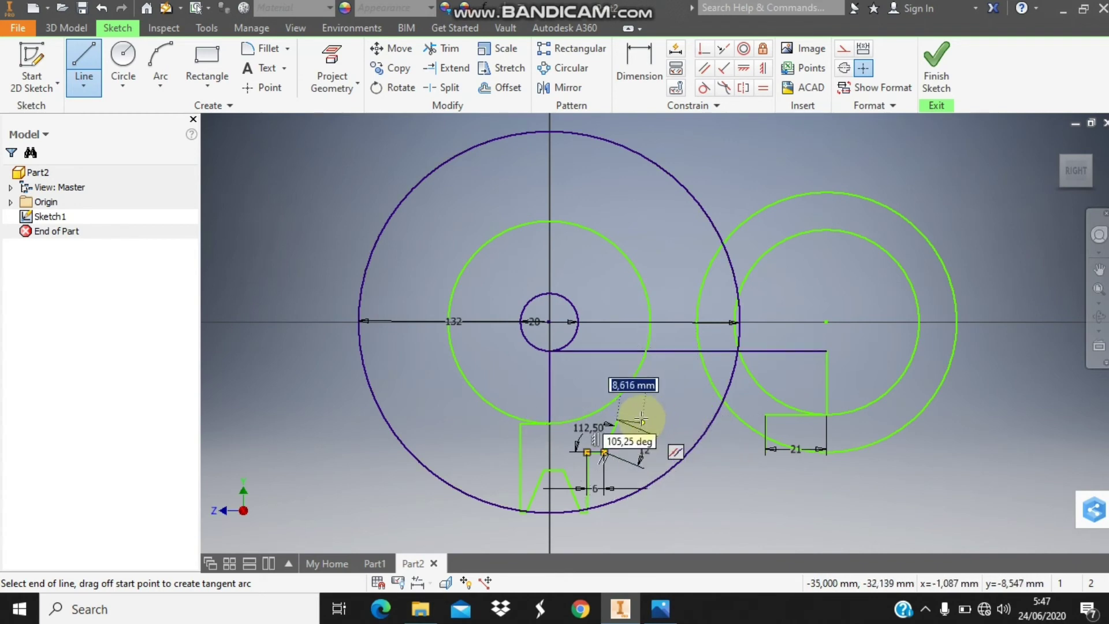
scroll(649, 427, "up", 2)
scroll(604, 405, "up", 2)
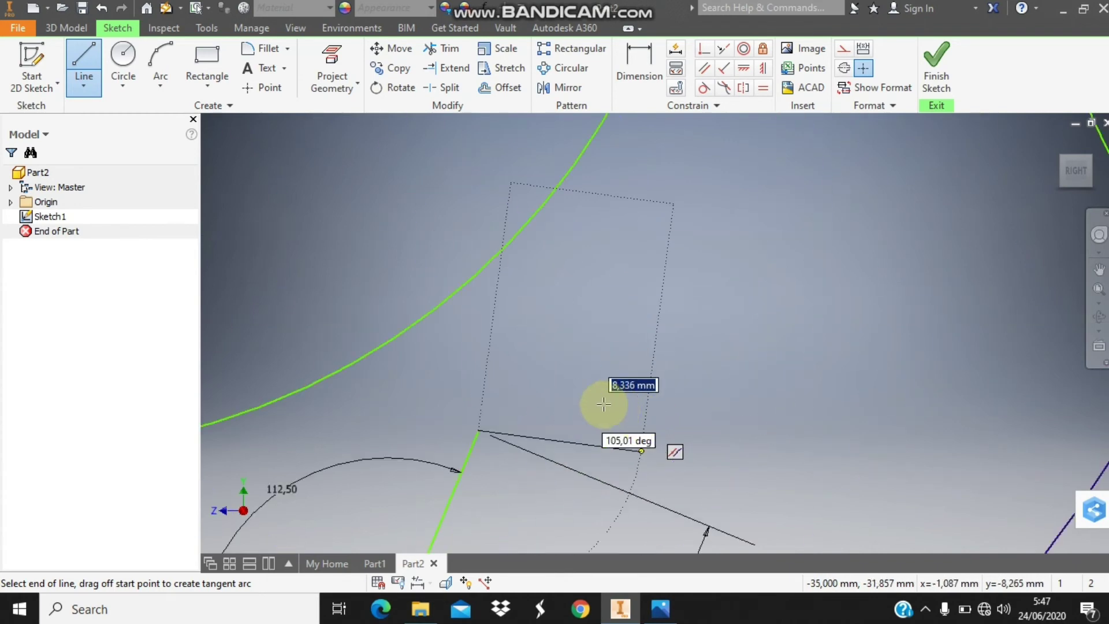
left_click(587, 430)
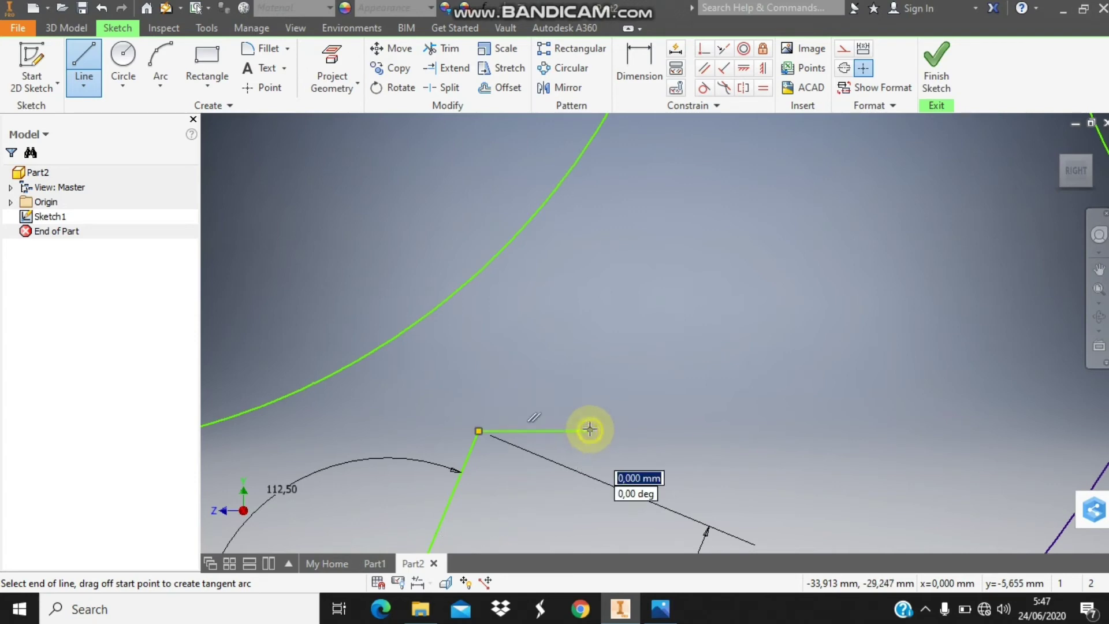
scroll(588, 429, "down", 1)
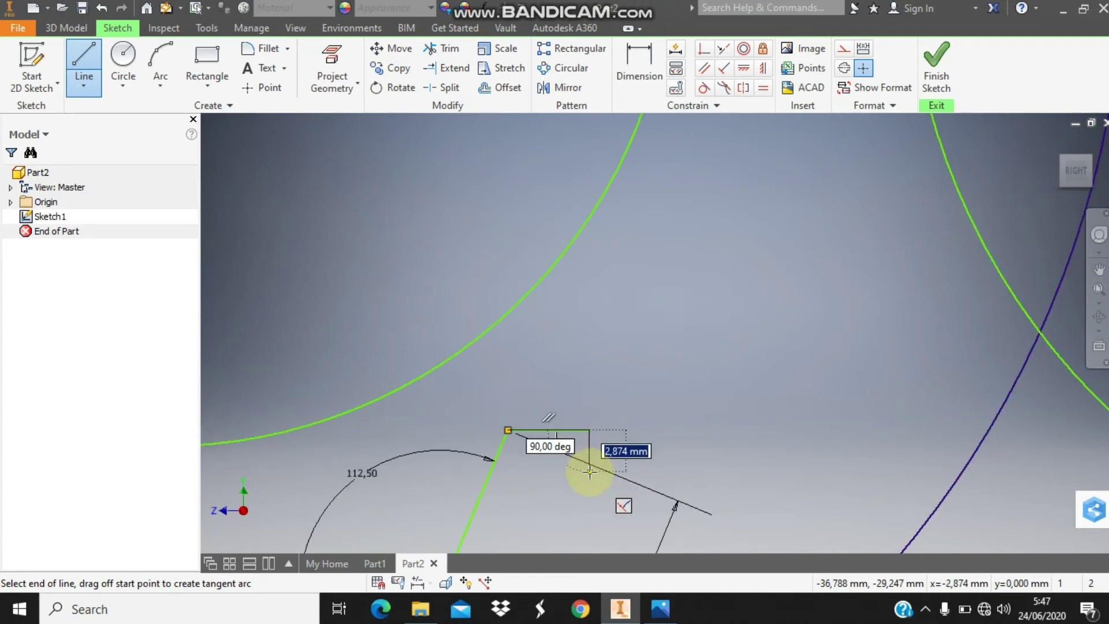
Step: Add the second 12 mm flank at 112.5°, then view the reference drawing
type("12")
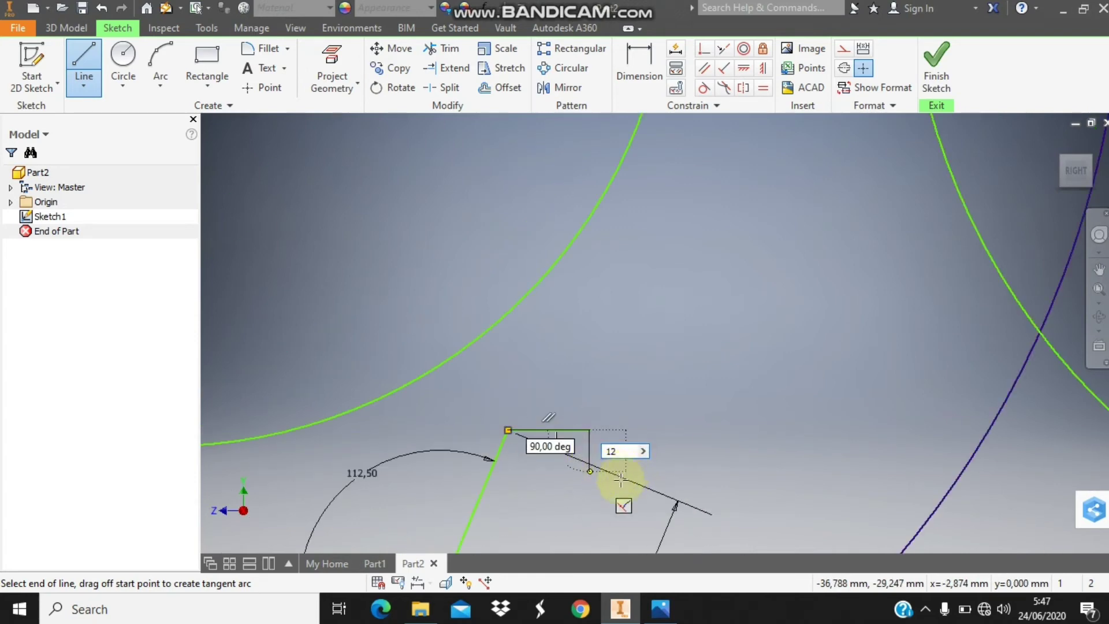
key("Tab")
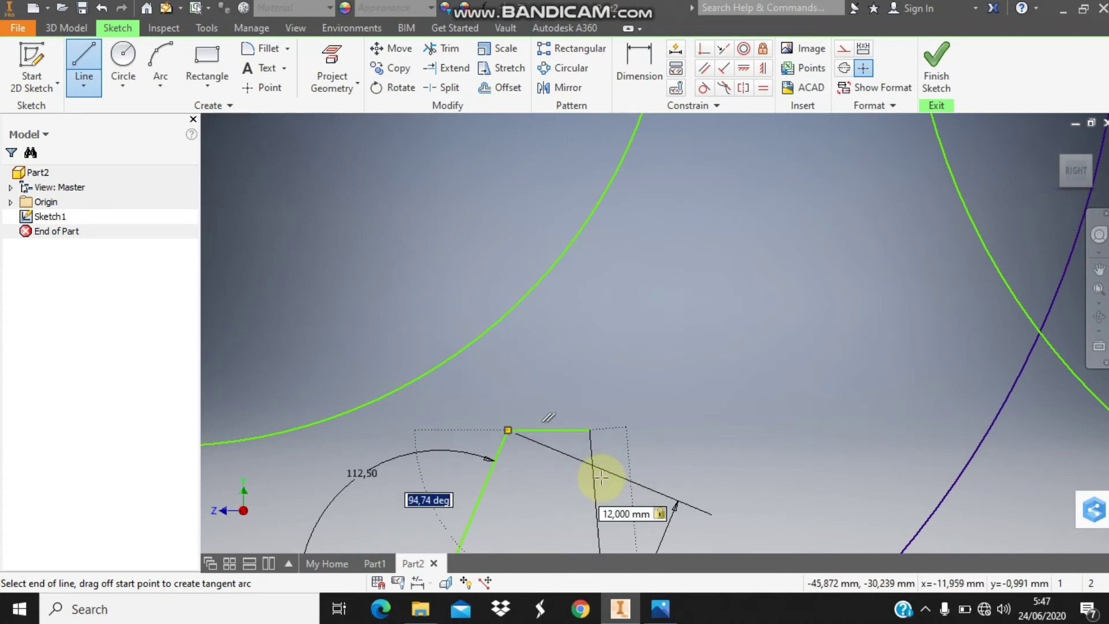
type("90")
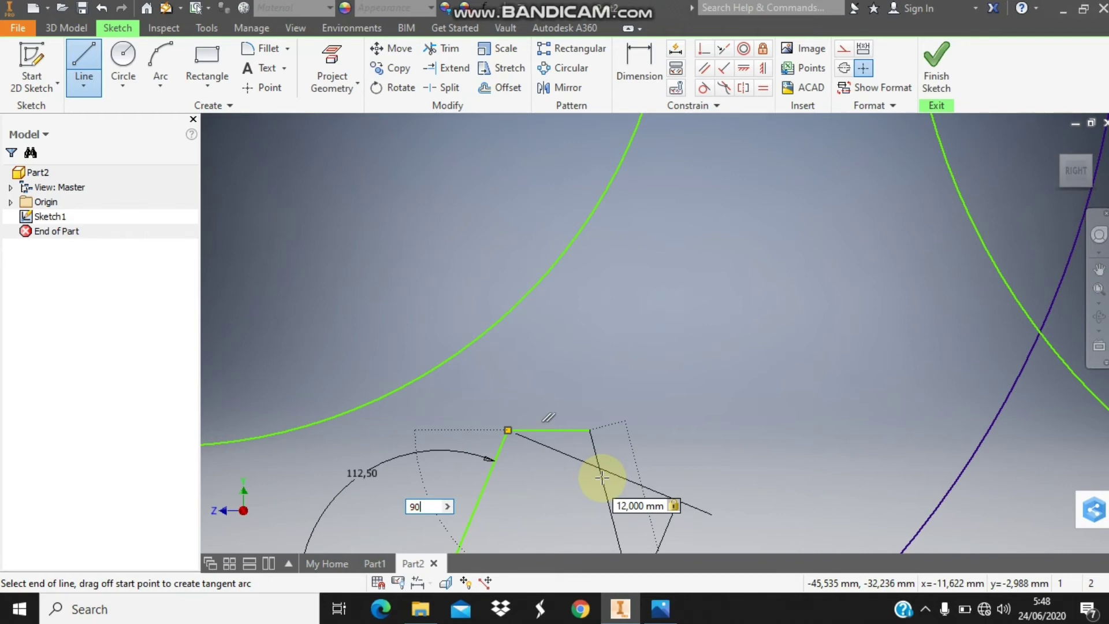
type("22")
type("5")
key("Return")
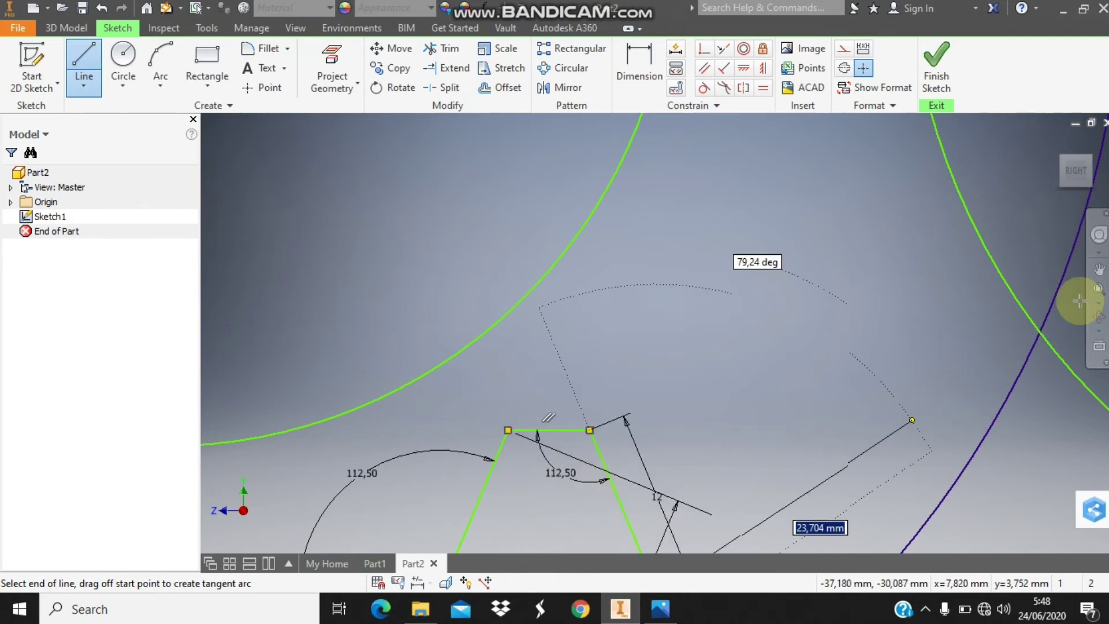
left_click(1098, 289)
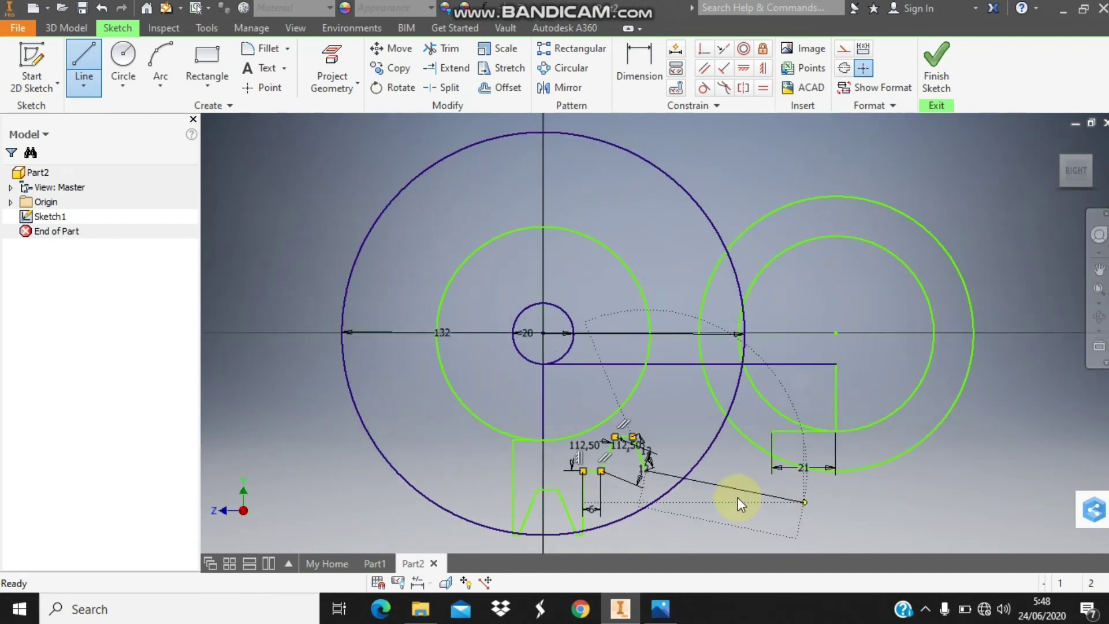
key("Escape")
left_click(657, 609)
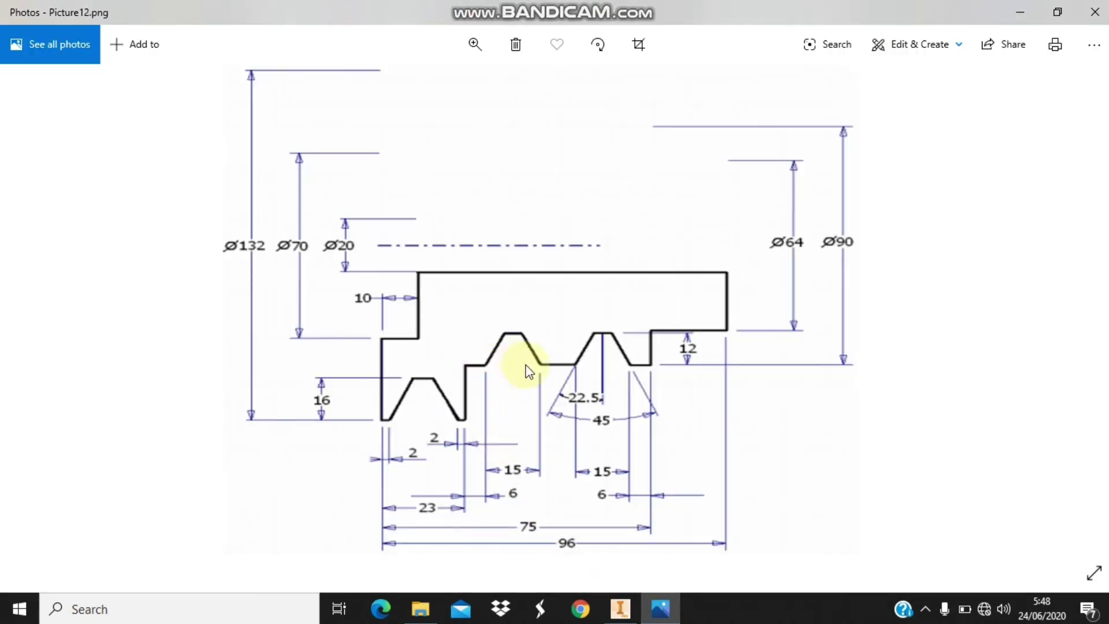
Step: Dimension the second groove's width to 15 mm
left_click(619, 607)
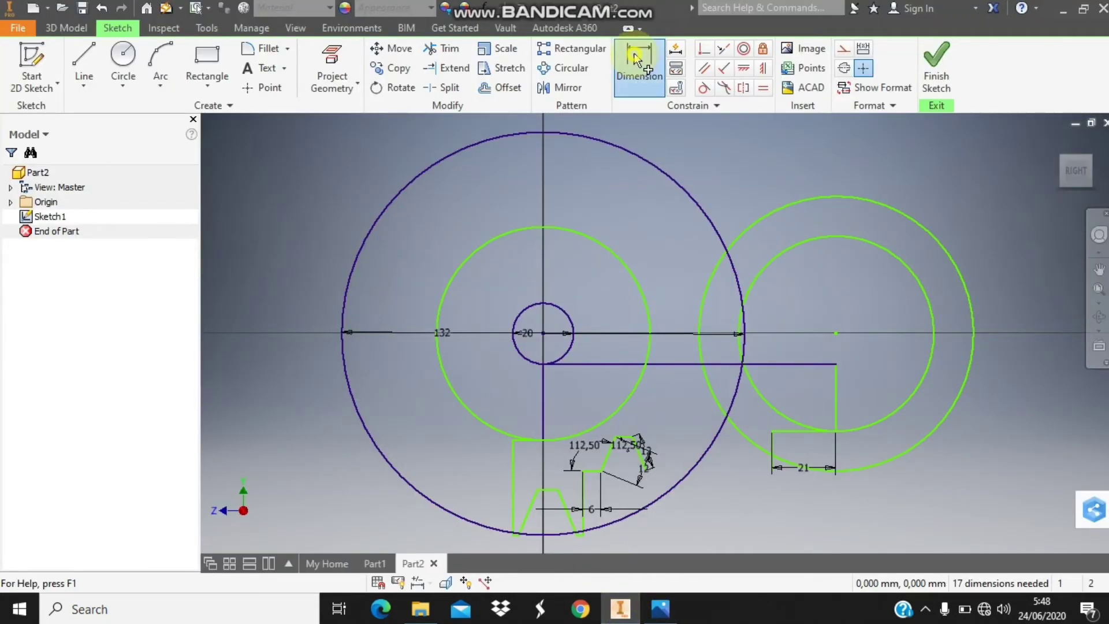
left_click(638, 58)
left_click(603, 473)
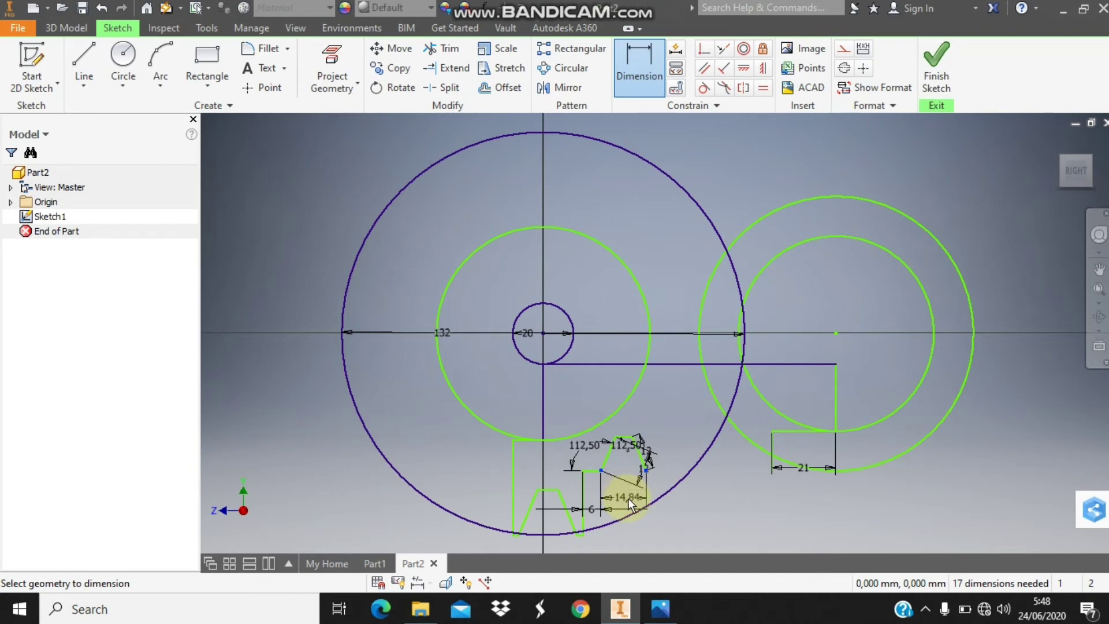
left_click(623, 497)
type("15")
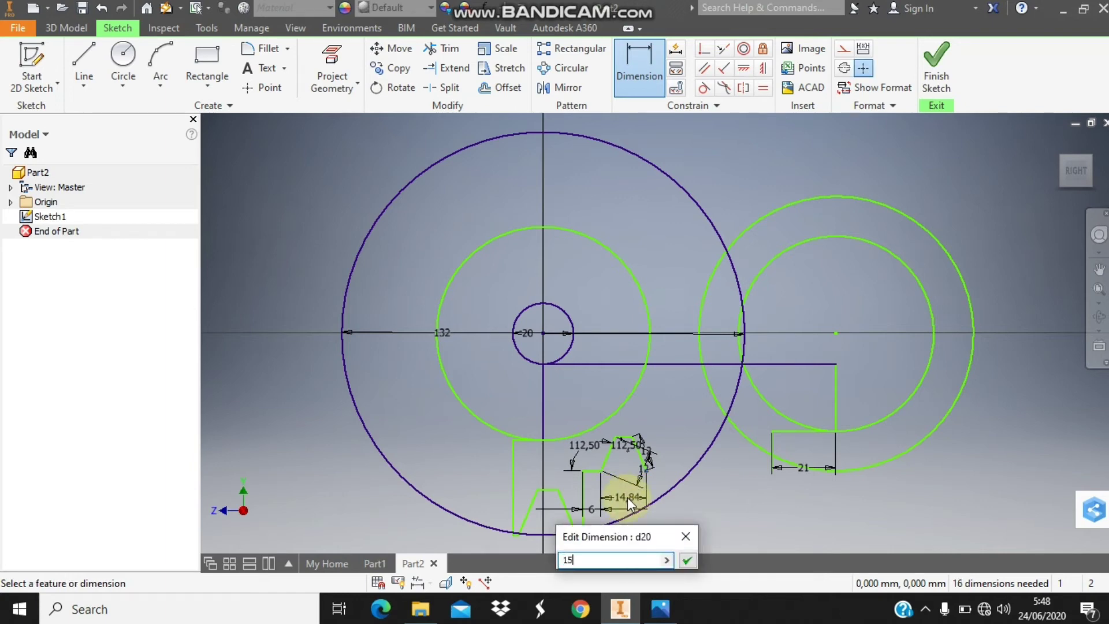
key("Return")
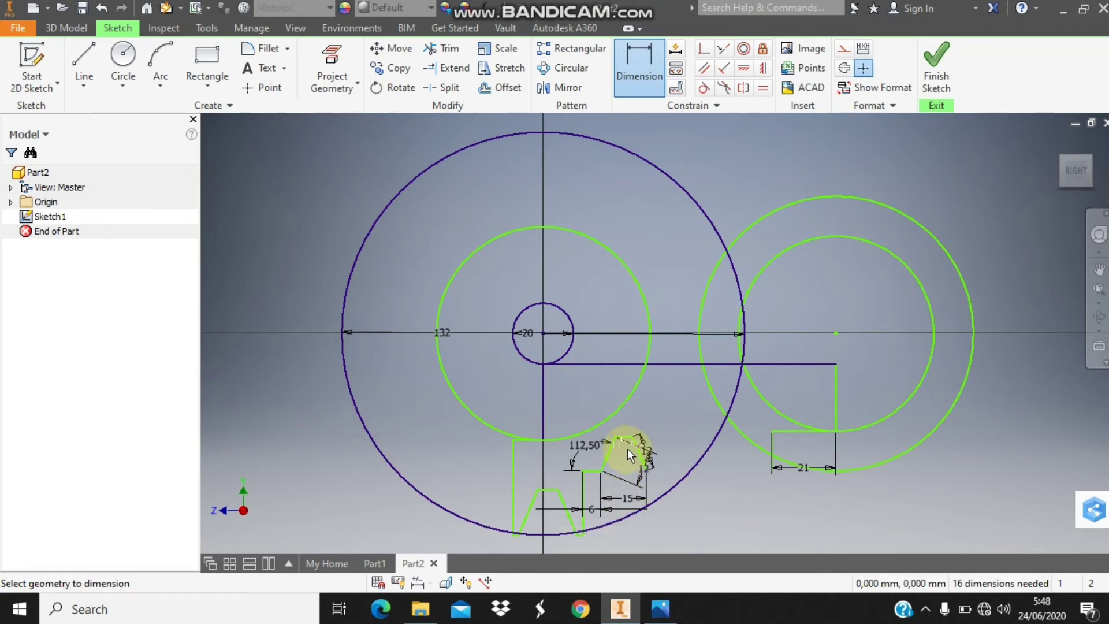
key("Escape")
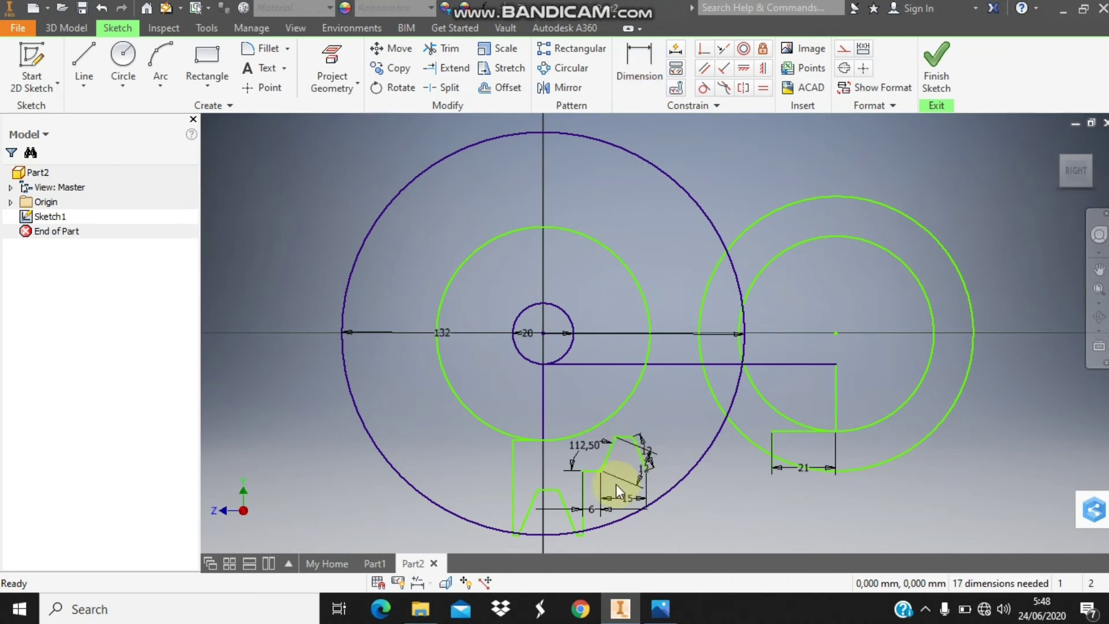
Step: Delete the stray short segment beside the second groove and refit the view
left_click(616, 492)
key("Delete")
left_click(645, 454)
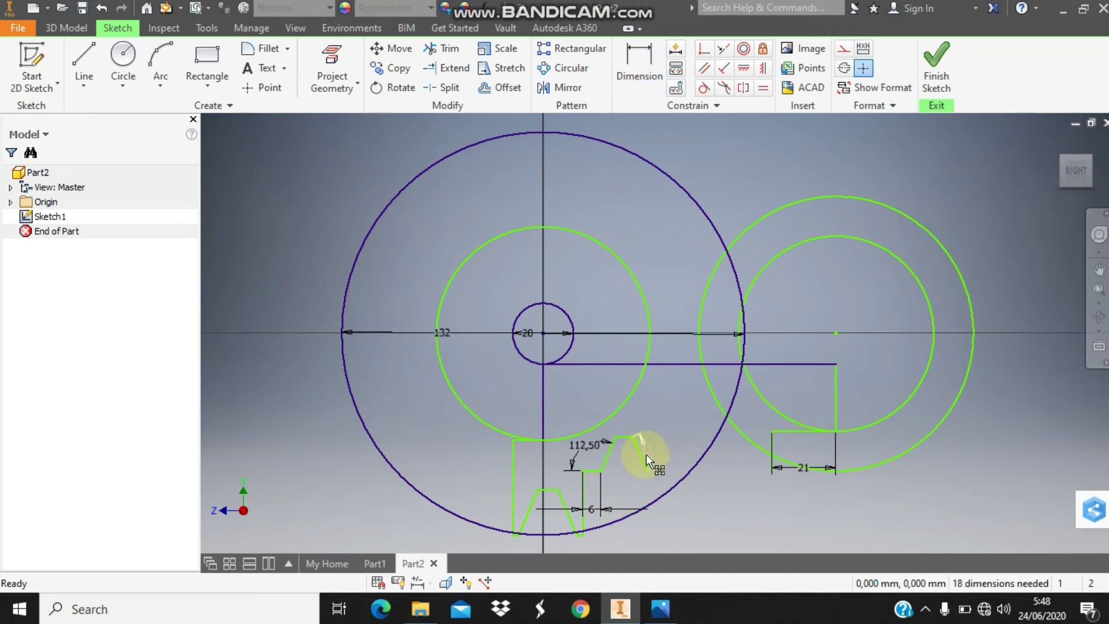
scroll(772, 346, "up", 5)
scroll(772, 346, "down", 2)
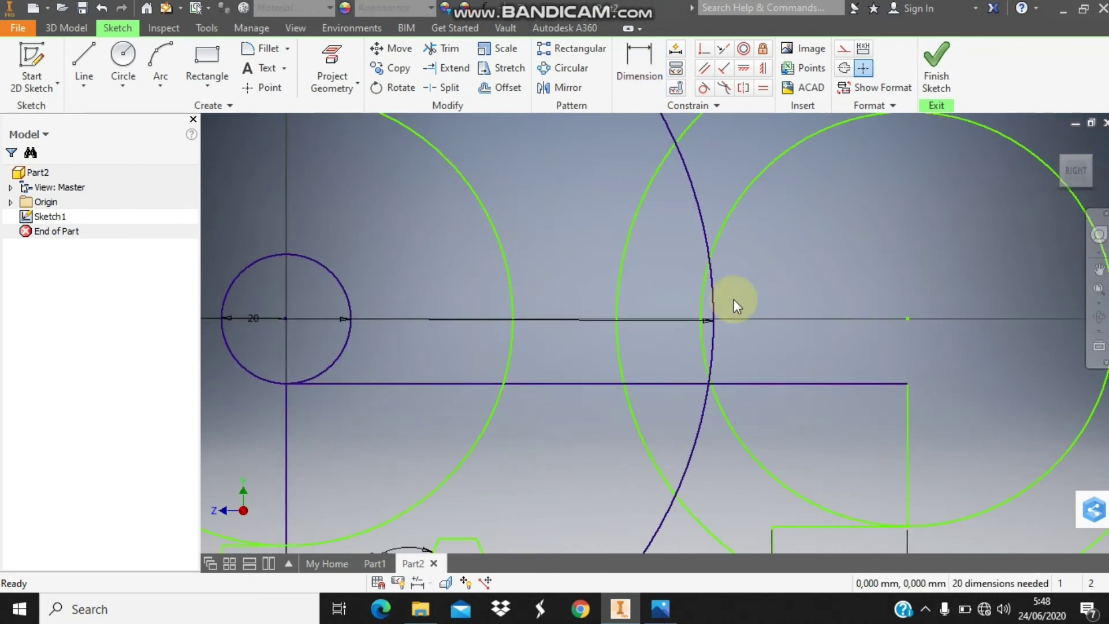
key("d")
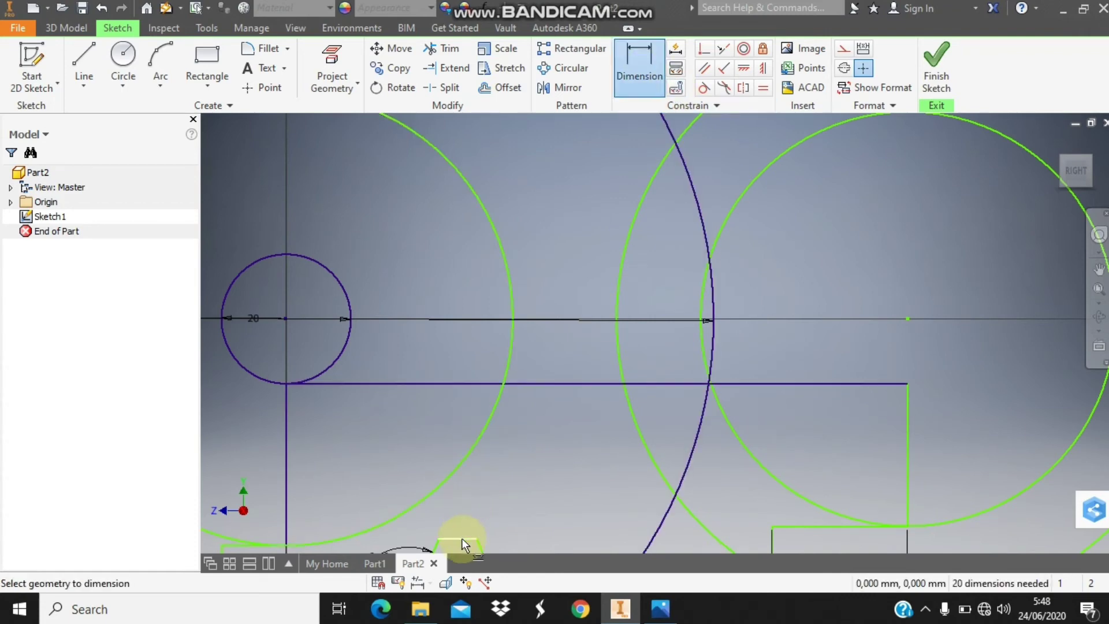
key("Escape")
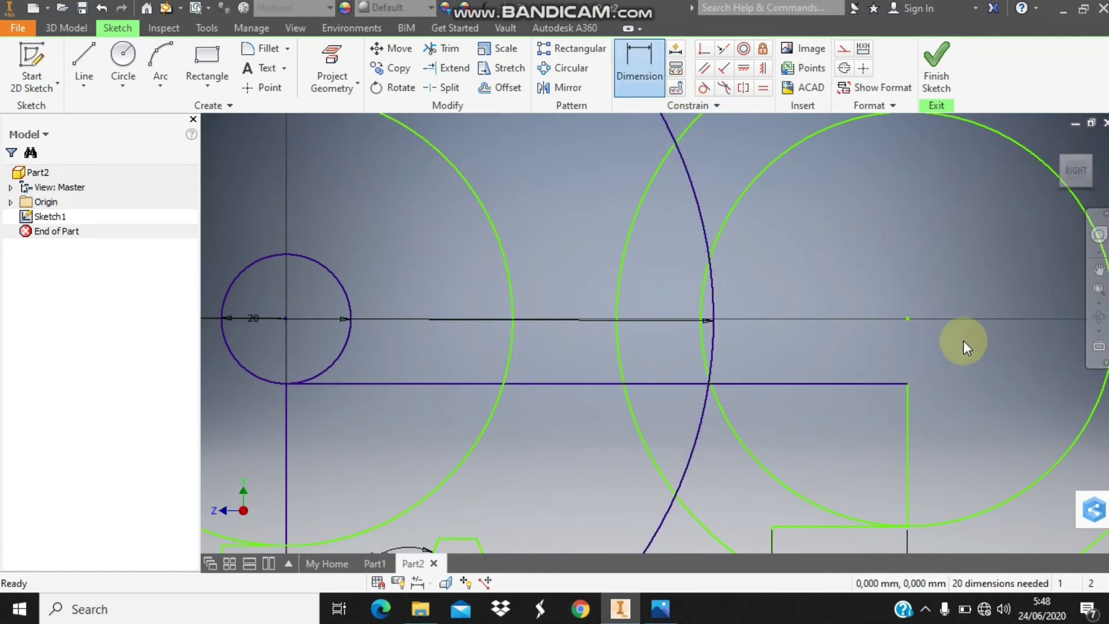
left_click(1099, 288)
left_click(1098, 269)
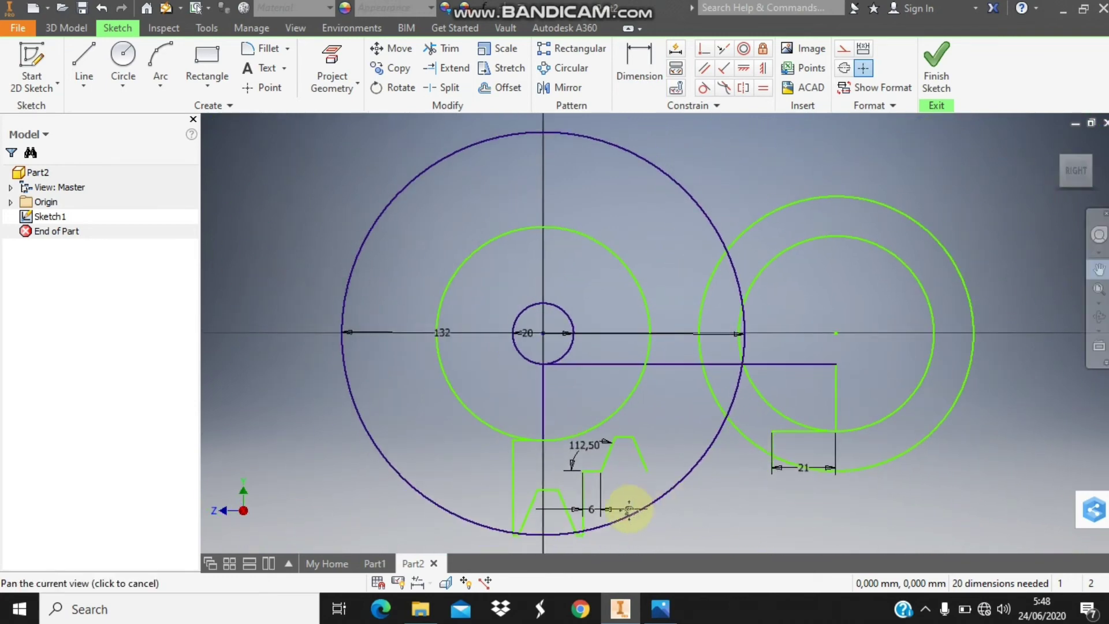
key("Escape")
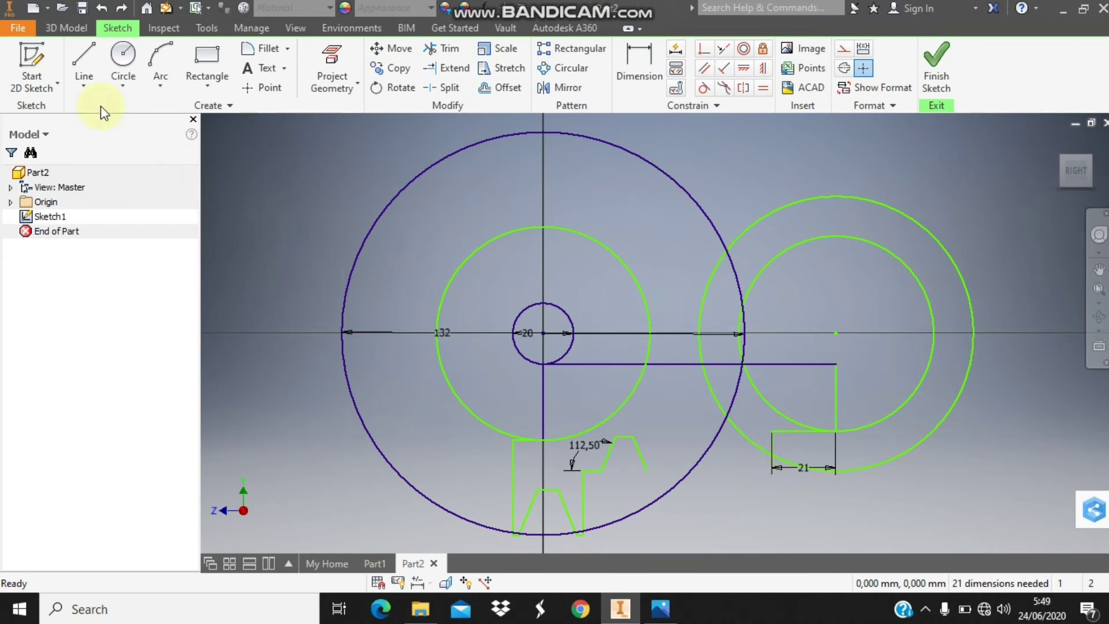
Step: Start a new line at the end of the 21 mm step, checking the reference
left_click(75, 63)
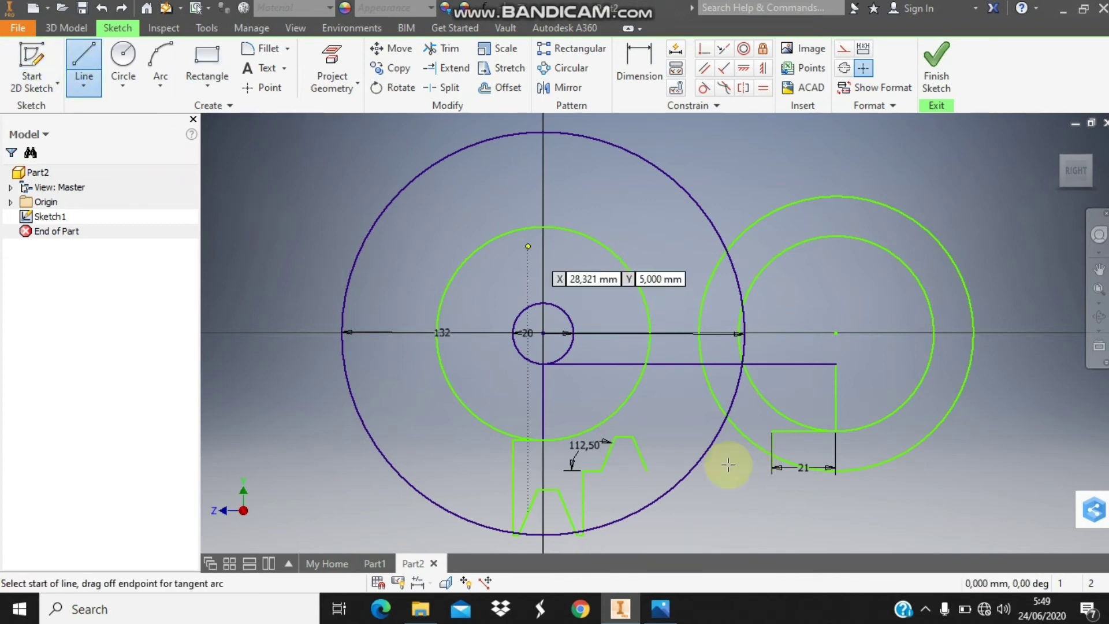
left_click(771, 469)
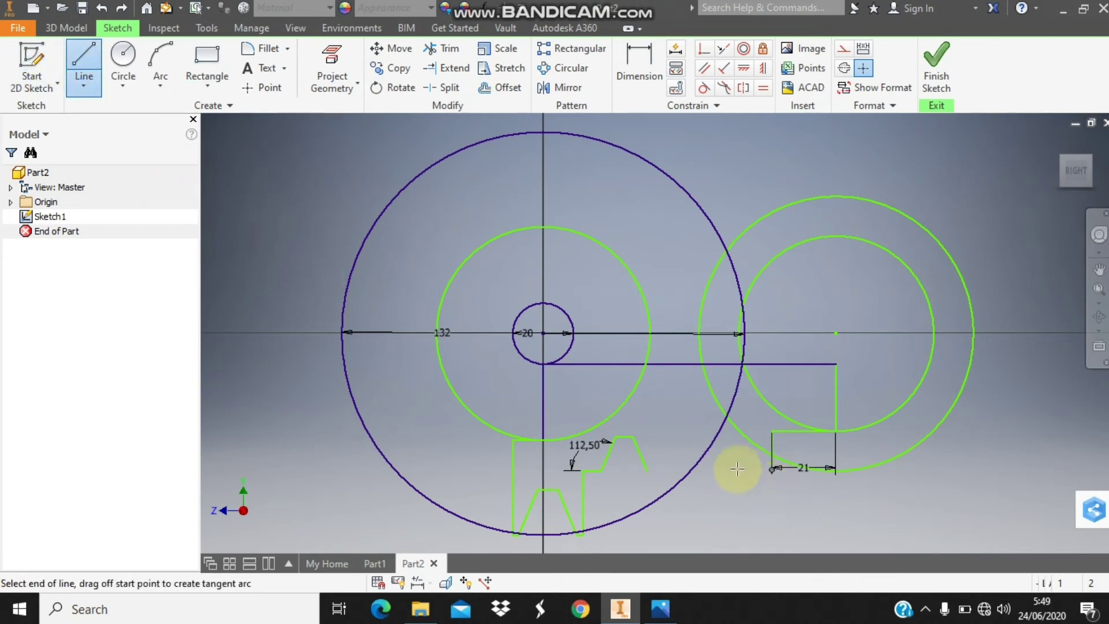
left_click(670, 613)
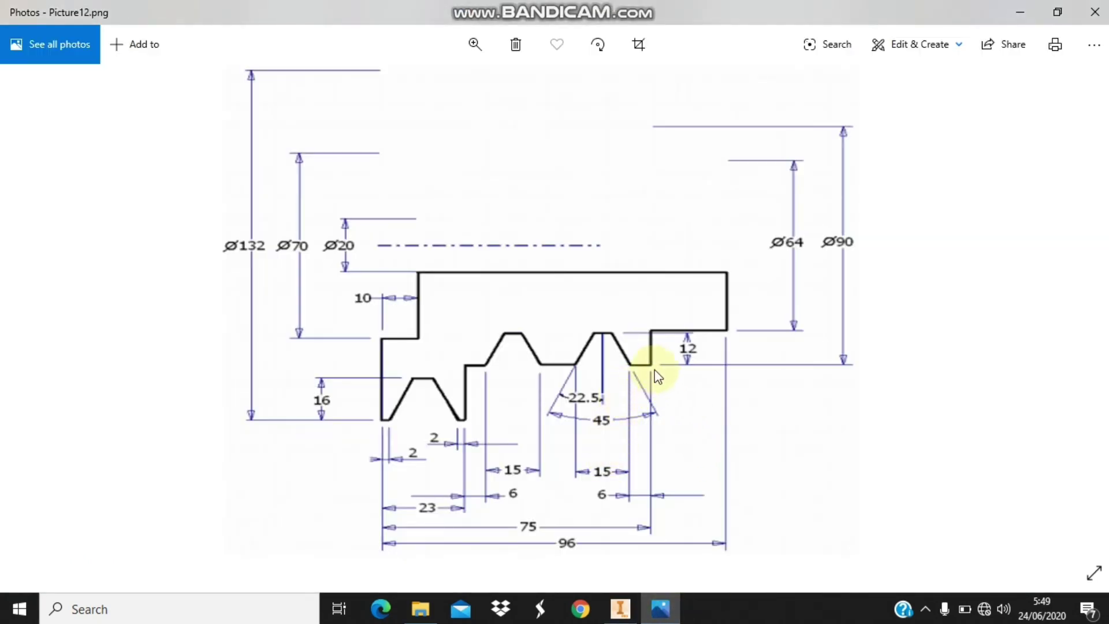
left_click(620, 607)
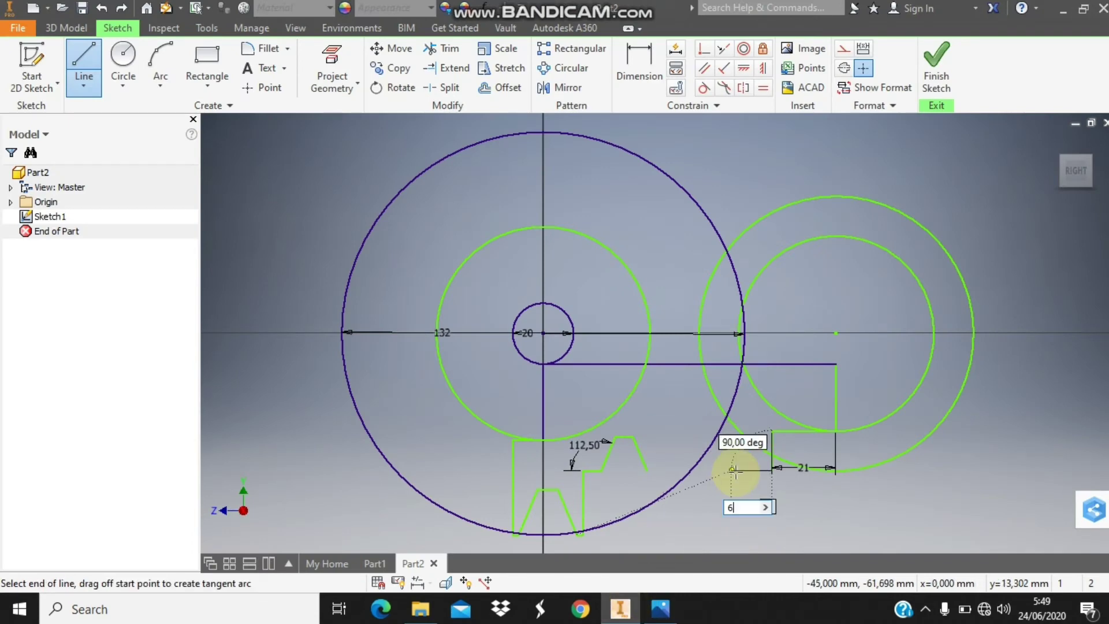
Step: Draw a 6 mm flat and a 12 mm flank at 112.5° beside the 21 step
left_click(737, 469)
type("6")
key("Return")
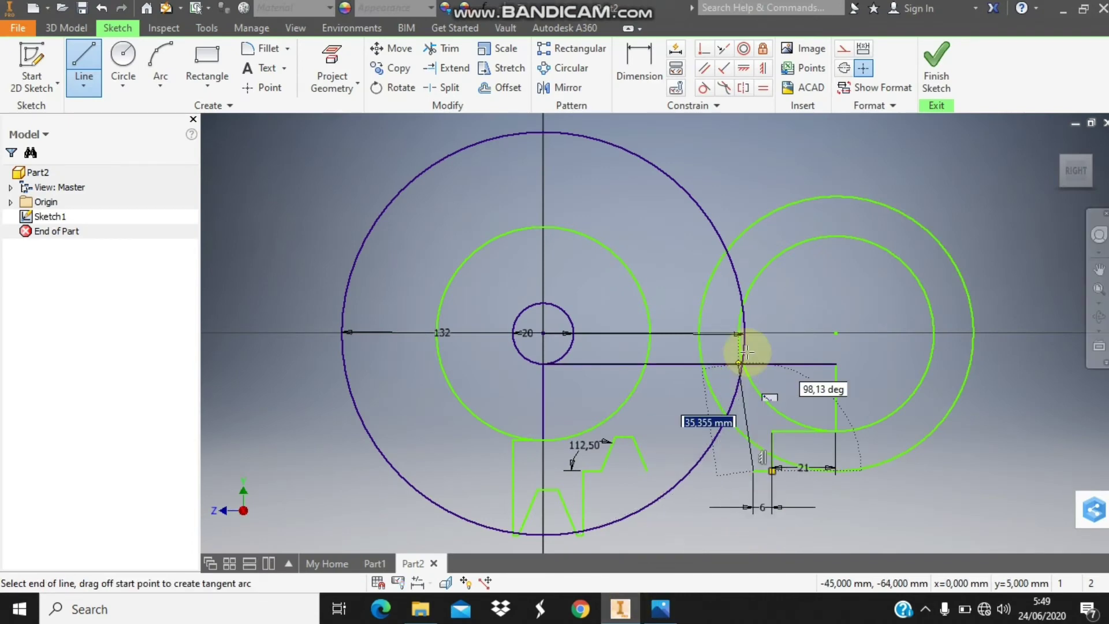
type("12")
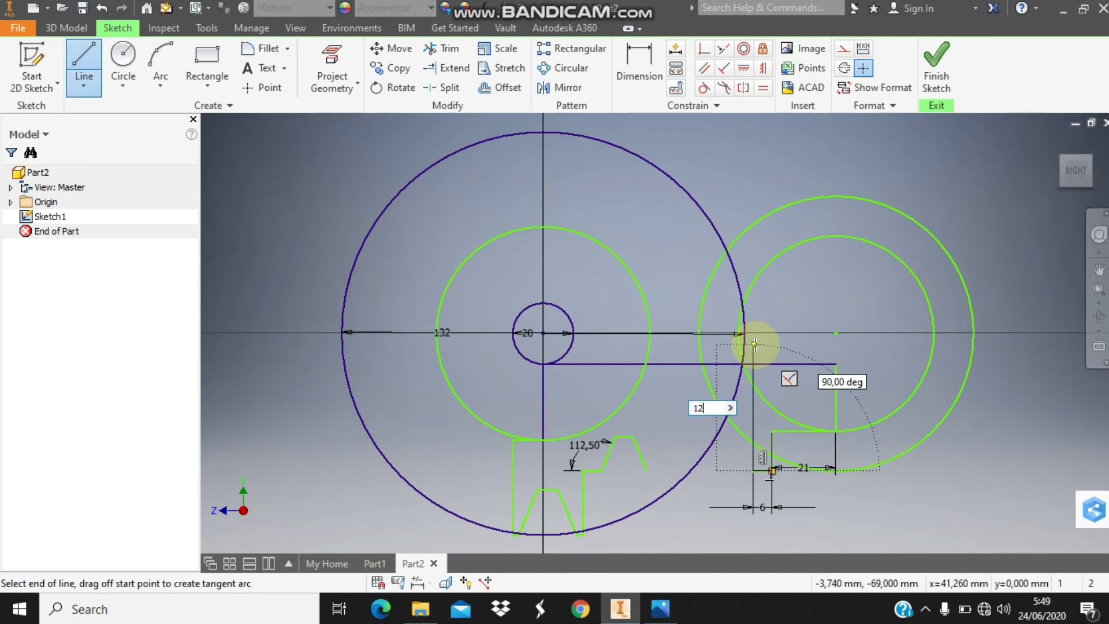
key("Tab")
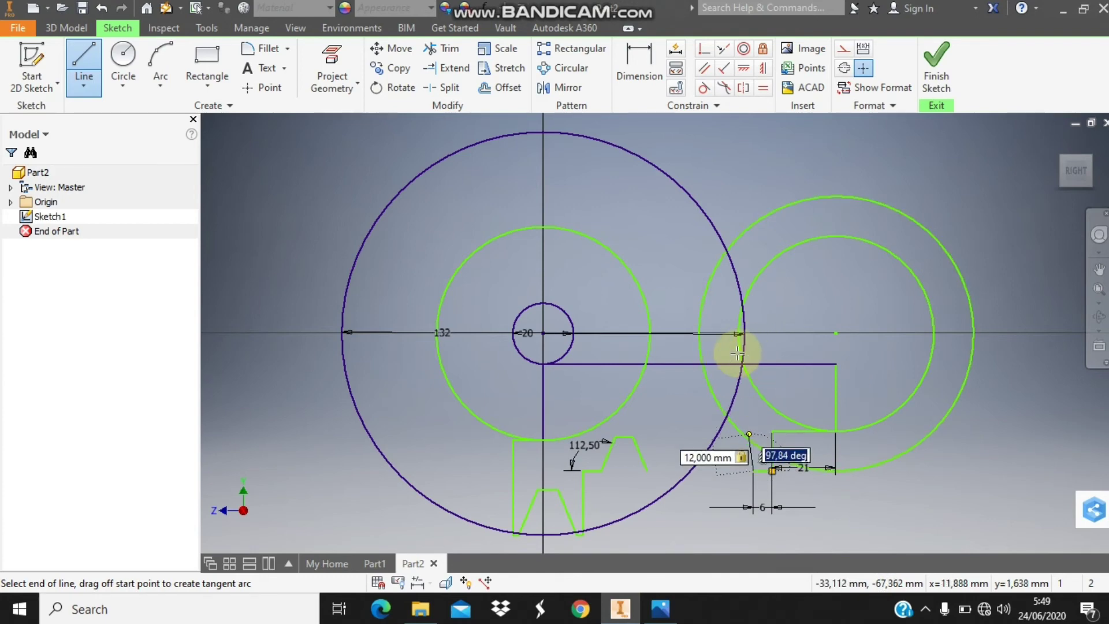
type("9")
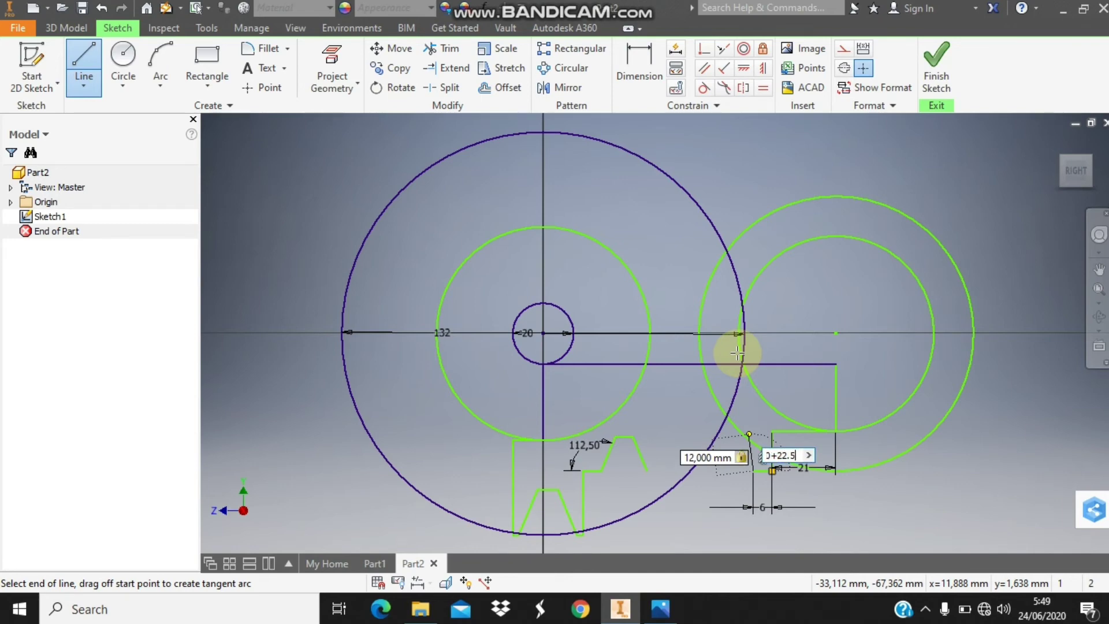
key("Return")
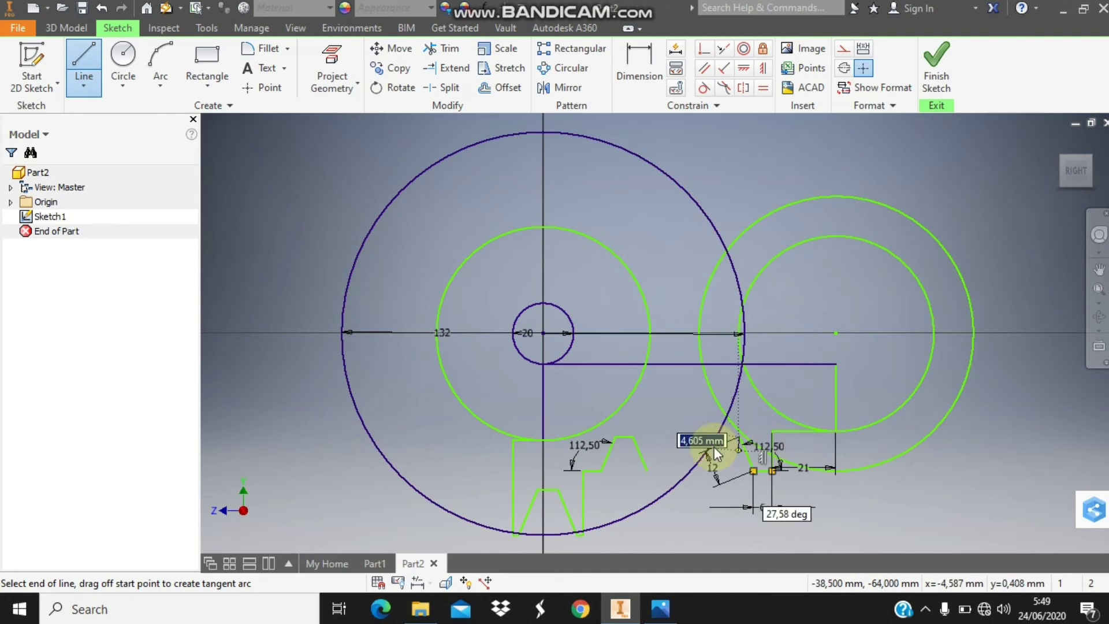
scroll(716, 453, "up", 4)
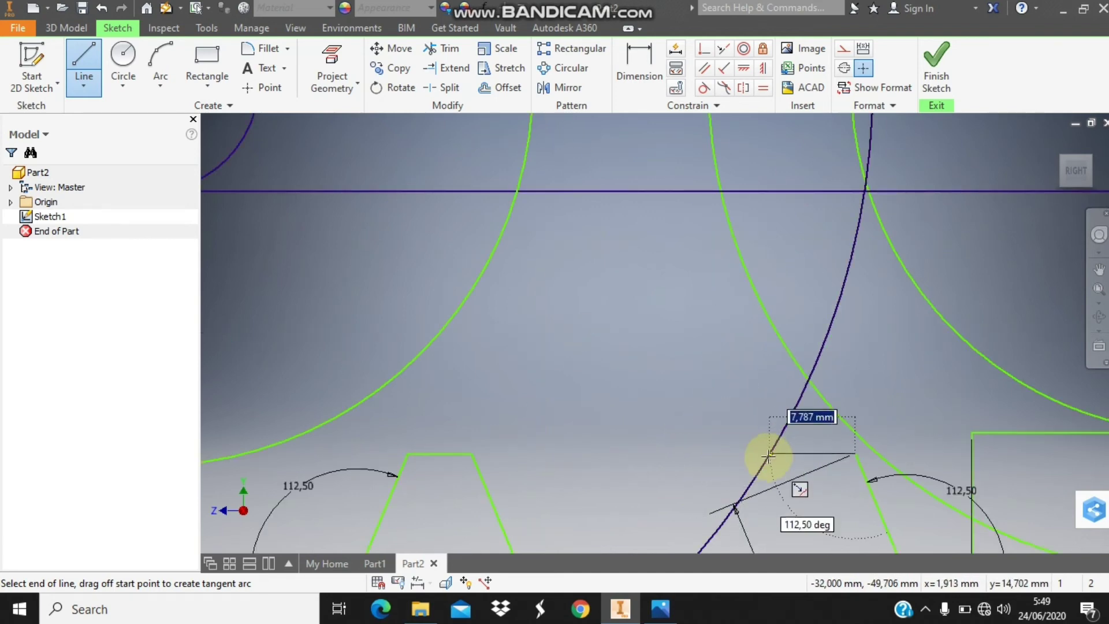
key("Escape")
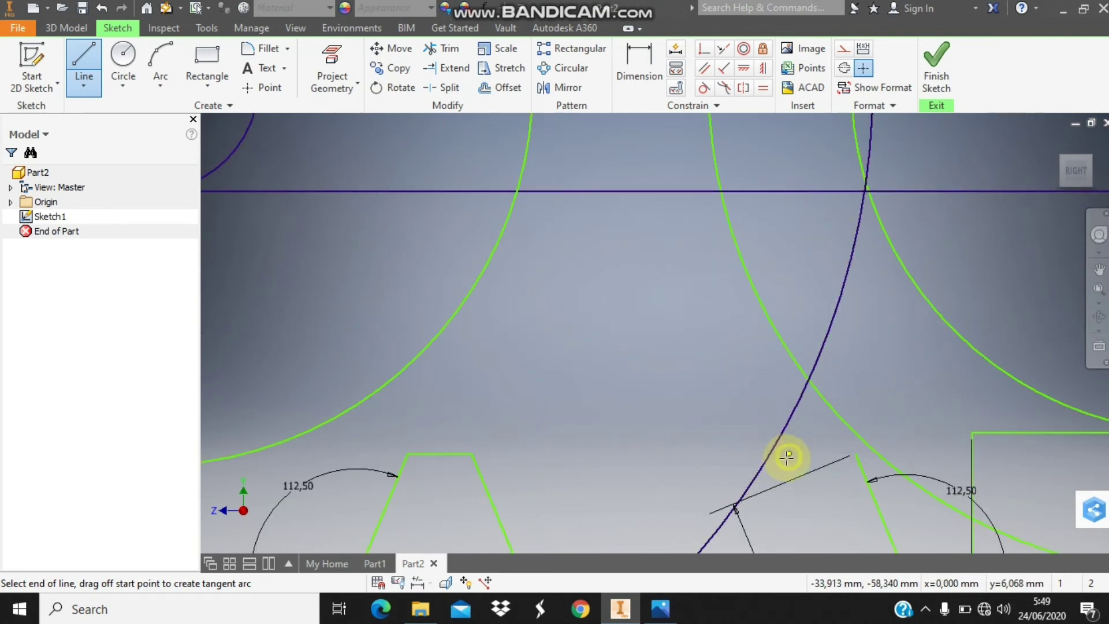
Step: Draw the second 12 mm flank from the groove top and delete the 6 dimension
scroll(787, 457, "up", 4)
left_click(763, 505)
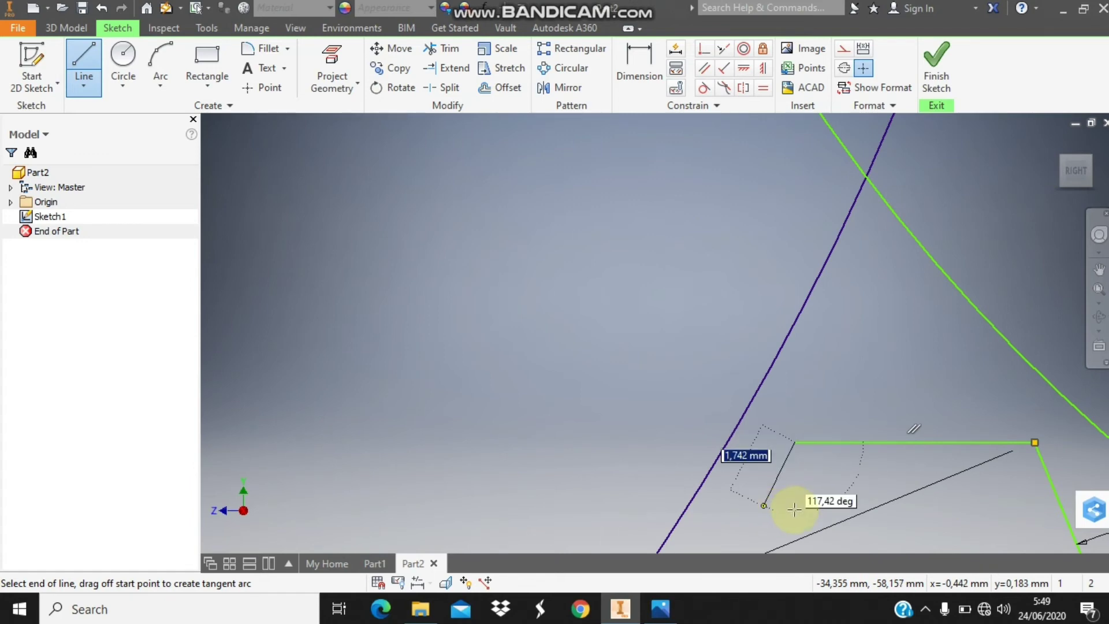
type("12")
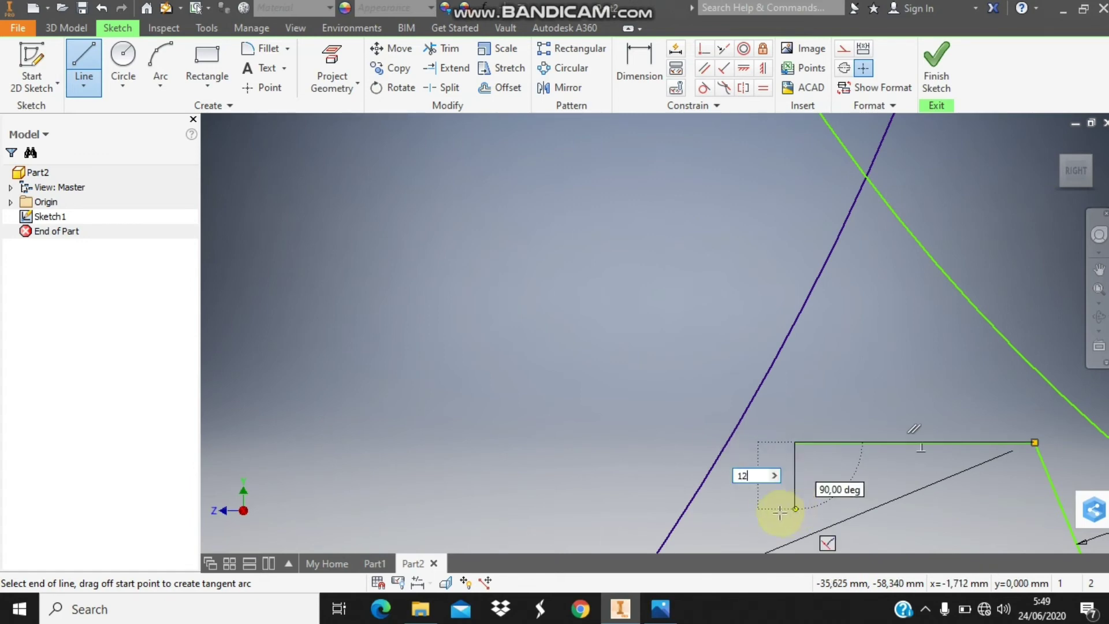
key("Tab")
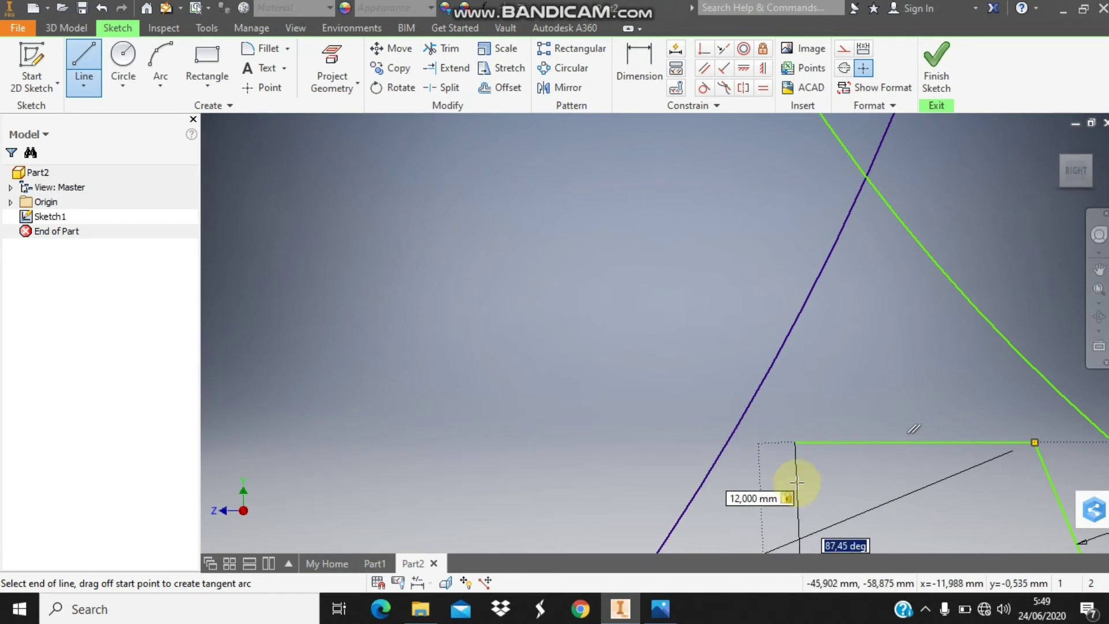
type("90+22.")
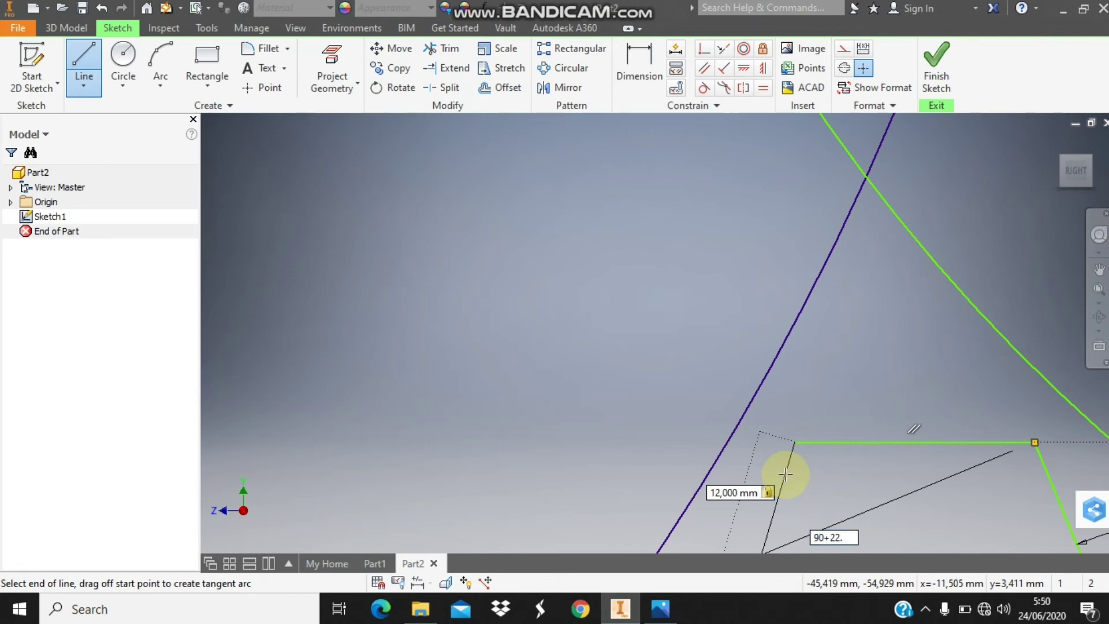
key("Return")
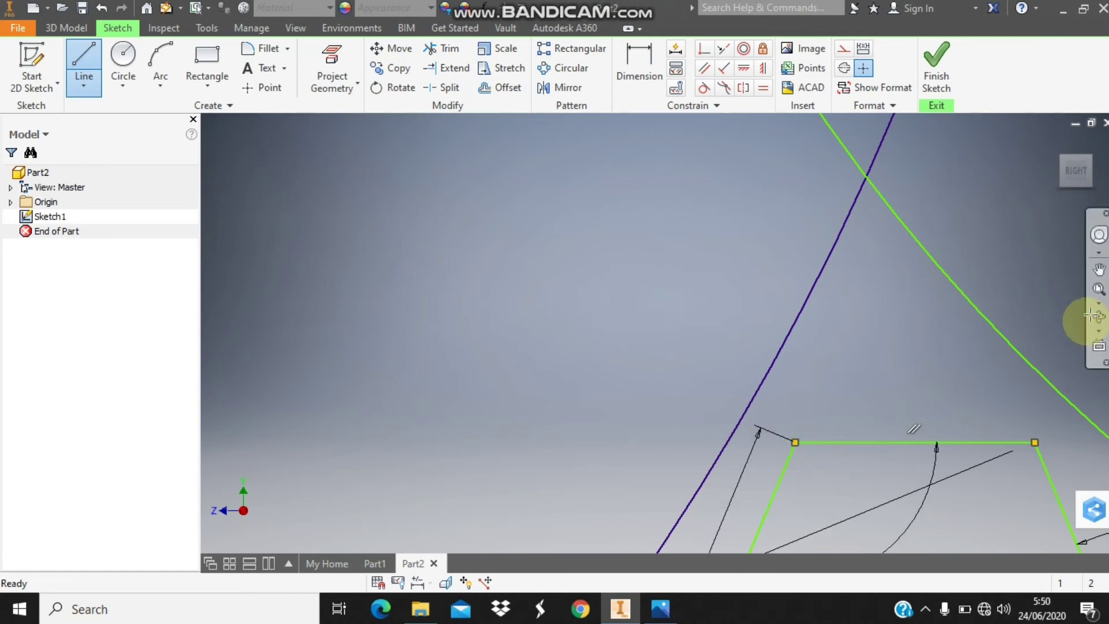
left_click(1099, 287)
scroll(640, 324, "up", 1)
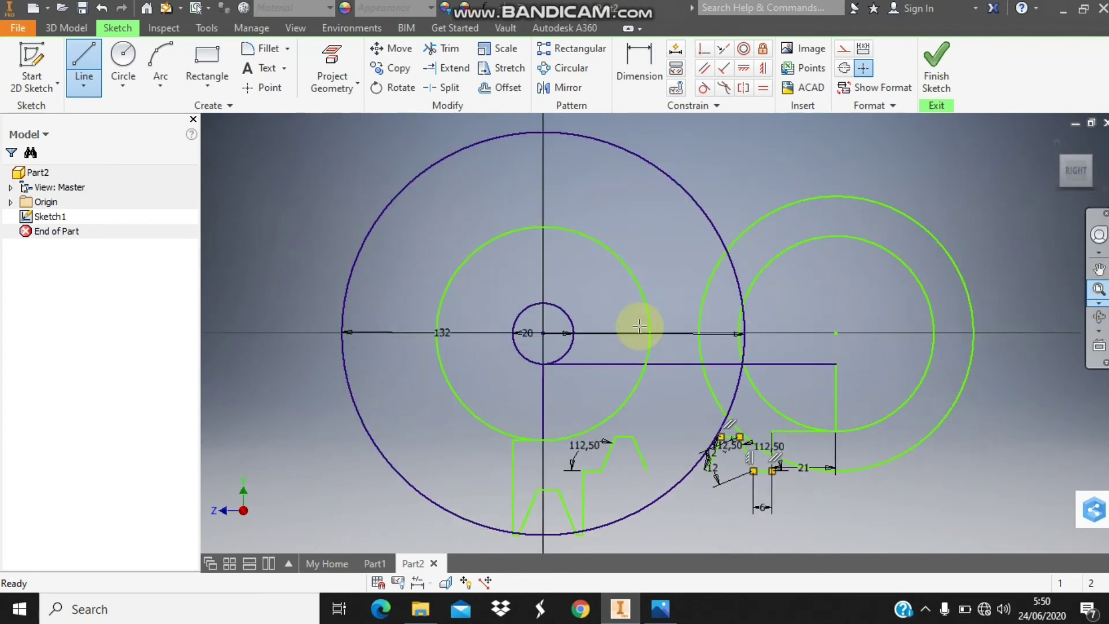
key("Escape")
key("Escape")
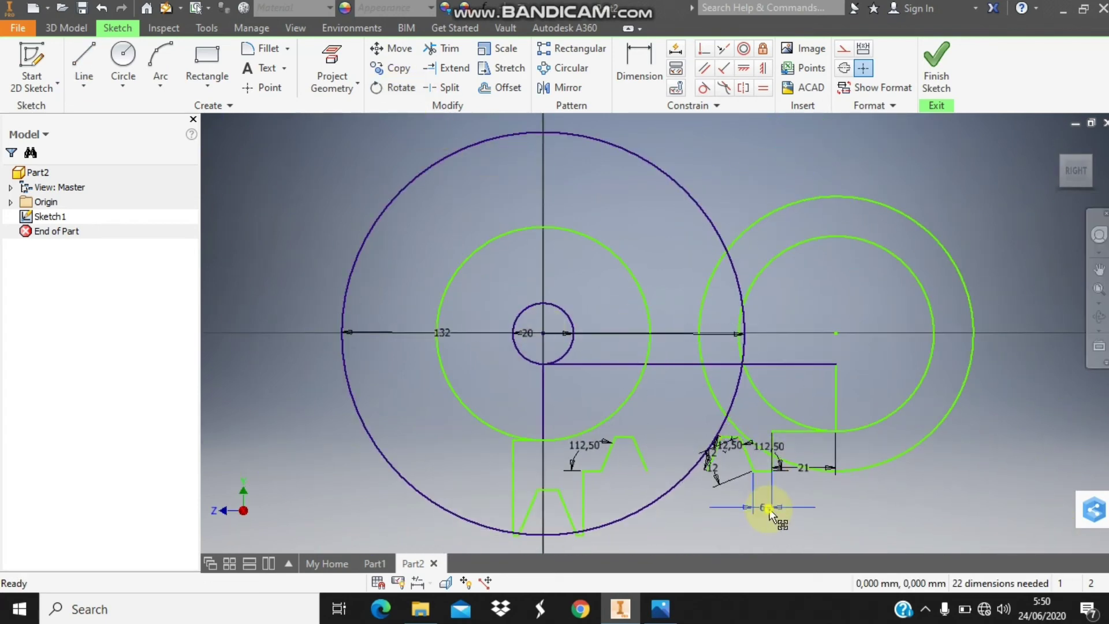
key("Delete")
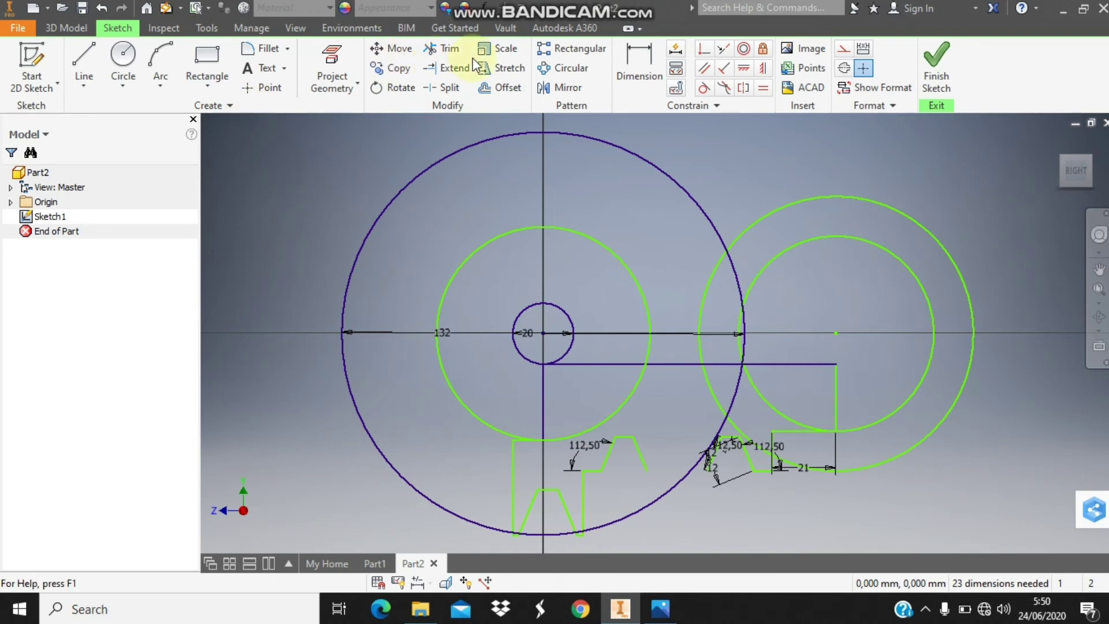
Step: Dimension the slanted flank of the new groove to 12
left_click(638, 63)
left_click(705, 472)
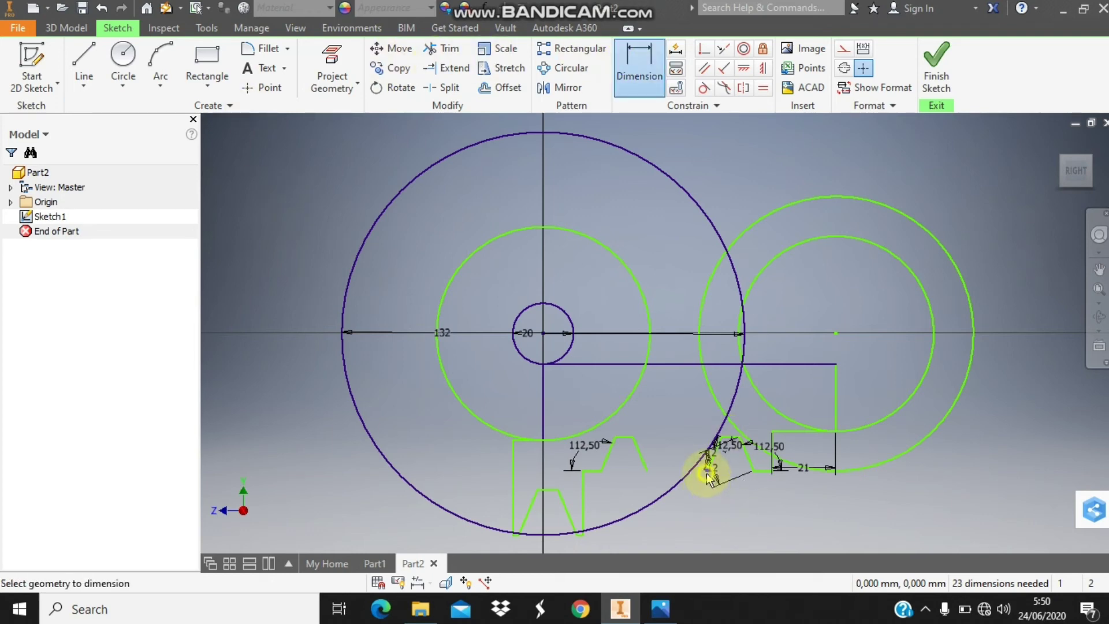
left_click(744, 479)
left_click(730, 520)
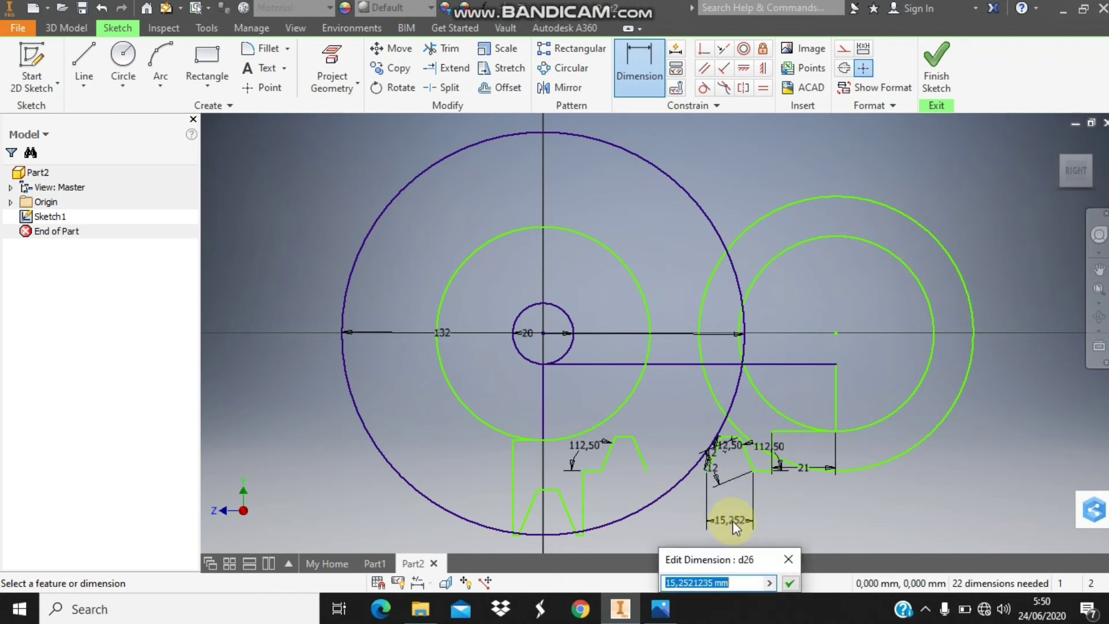
type("1")
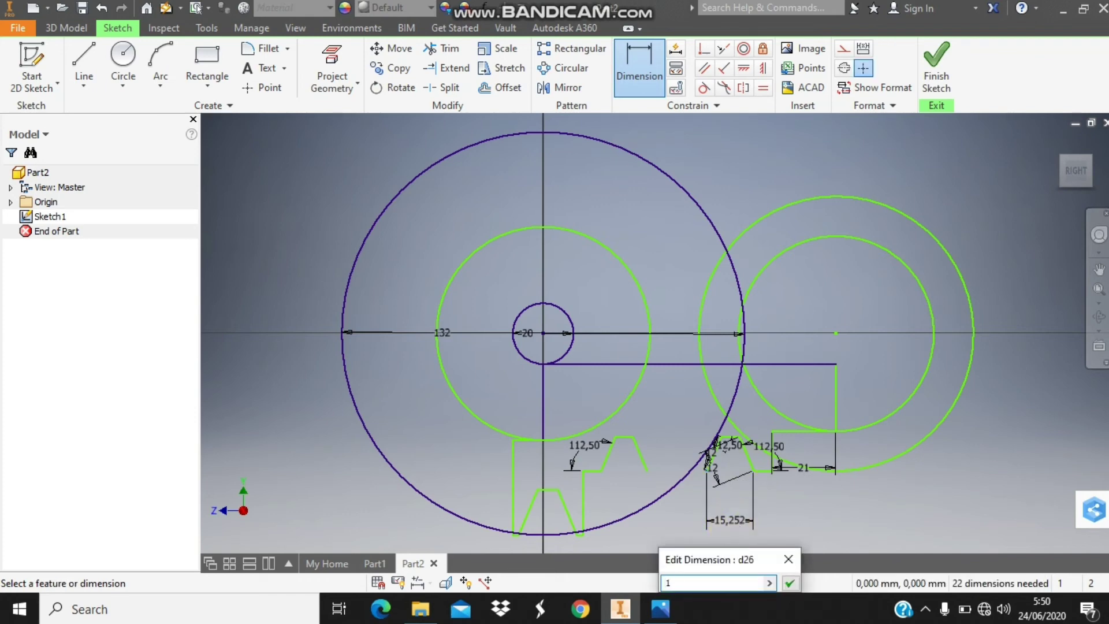
type("2")
key("Return")
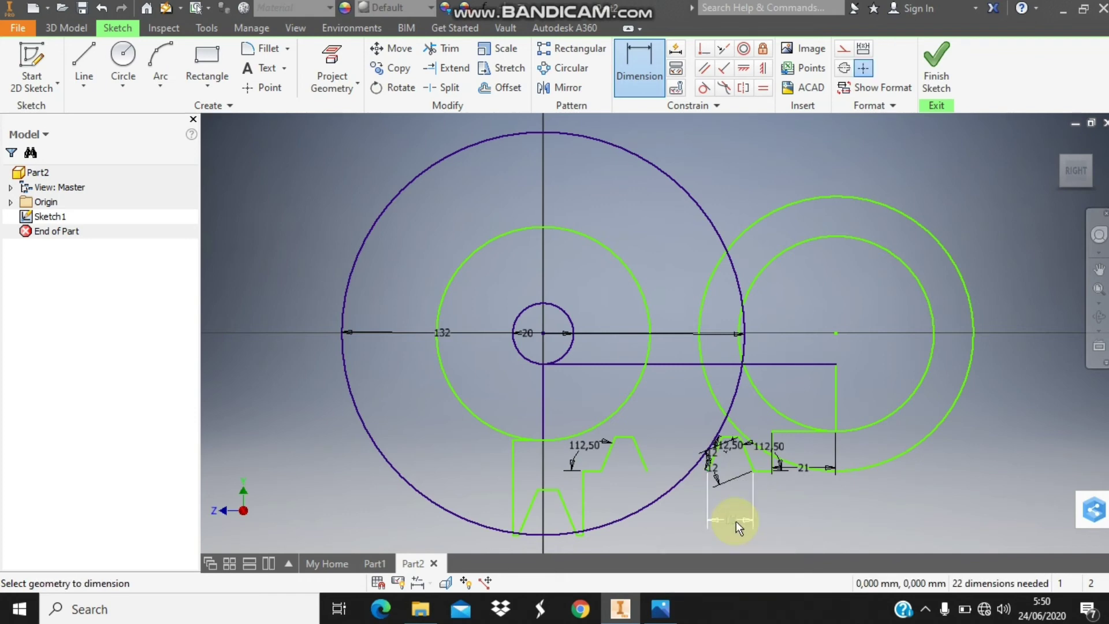
Step: Place a trial horizontal dimension below the flank and cancel its value edit
left_click(728, 518)
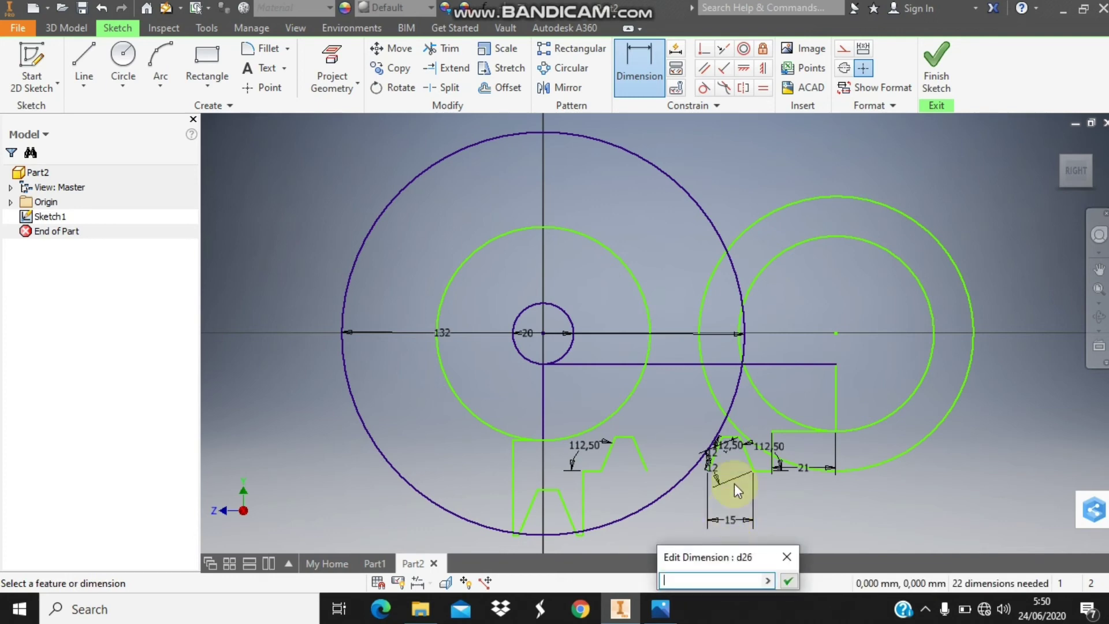
left_click(719, 472)
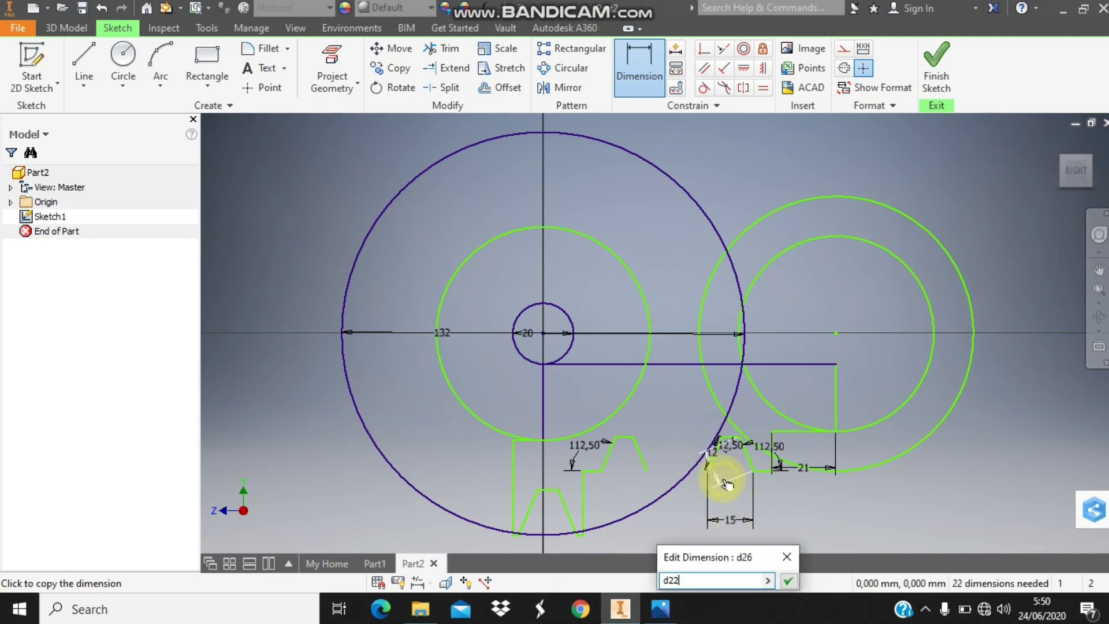
left_click(785, 557)
left_click(729, 511)
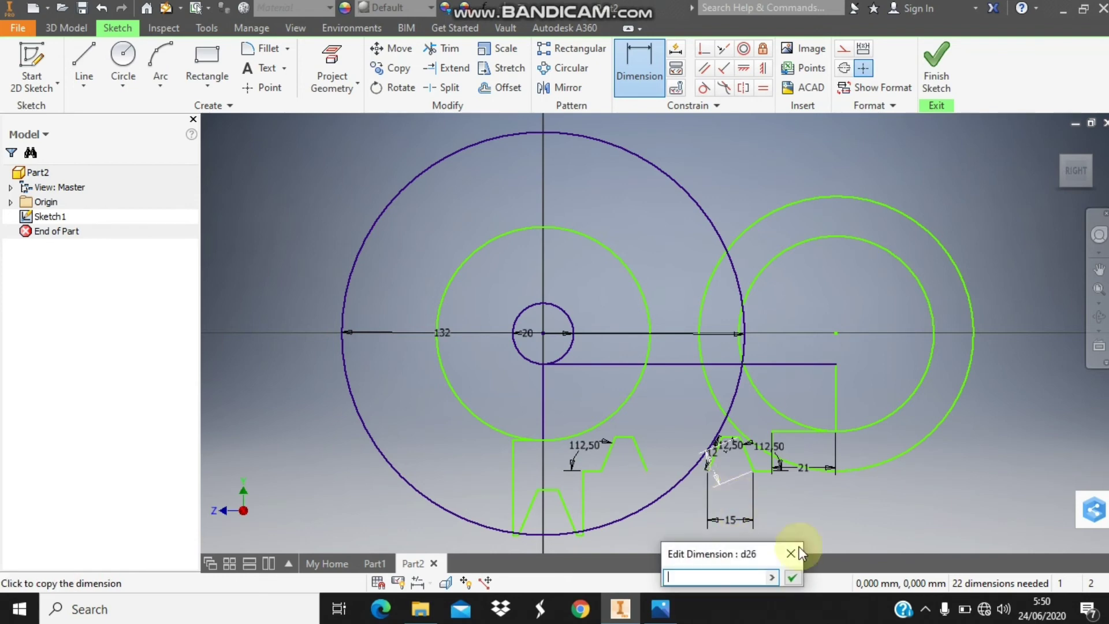
left_click(796, 553)
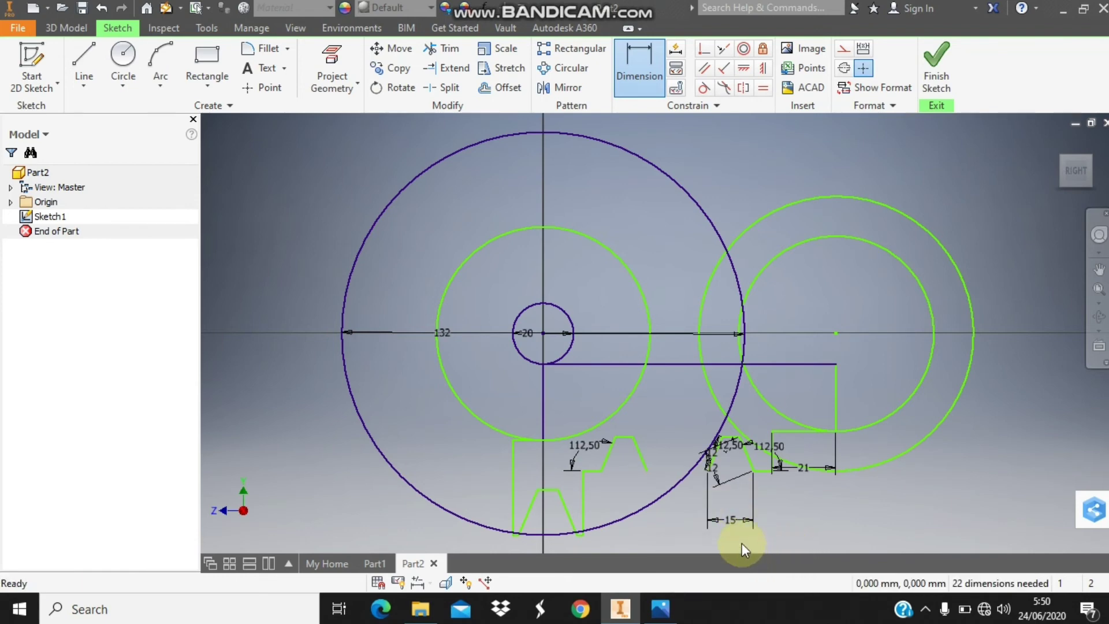
key("Escape")
Step: Delete the 15, 112,50 and 21 dimensions from the second groove
key("Delete")
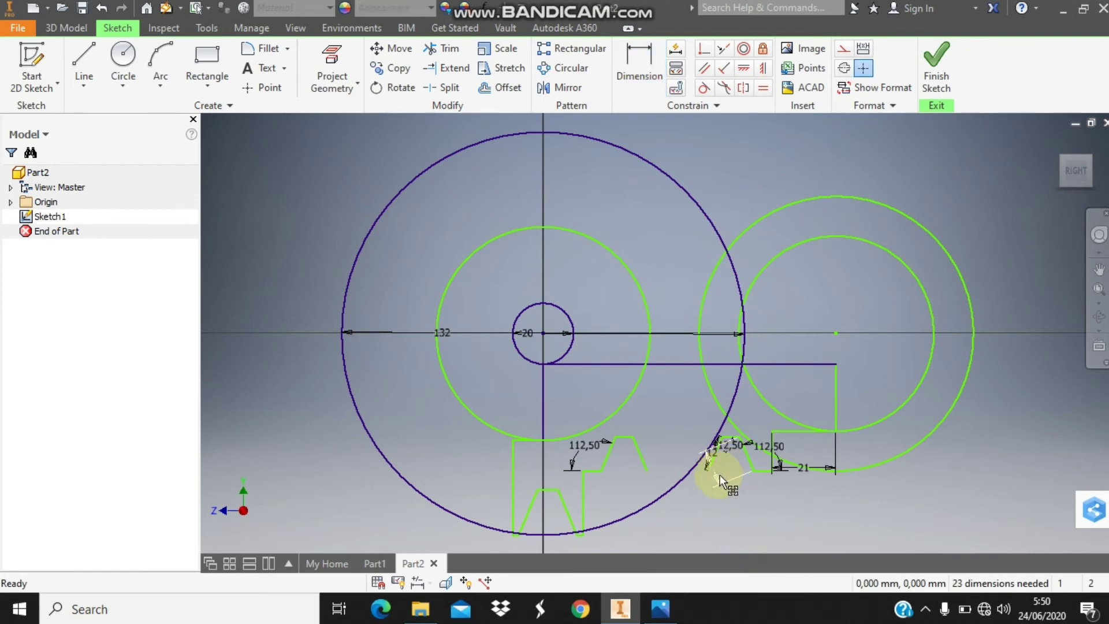
left_click(720, 474)
key("Delete")
left_click(777, 455)
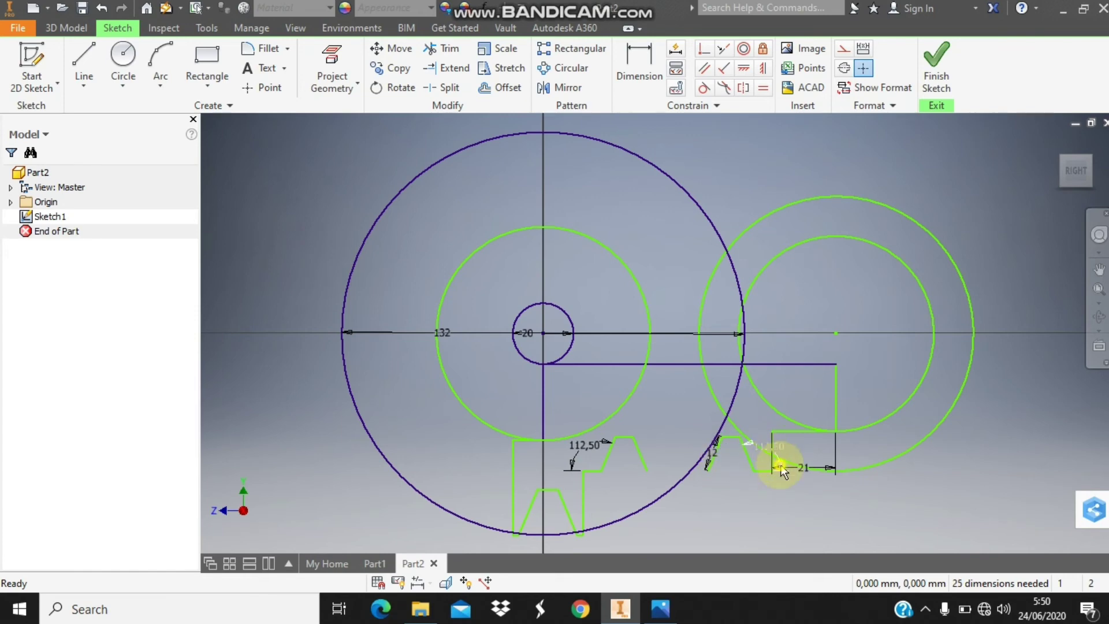
key("Delete")
left_click(788, 466)
key("Delete")
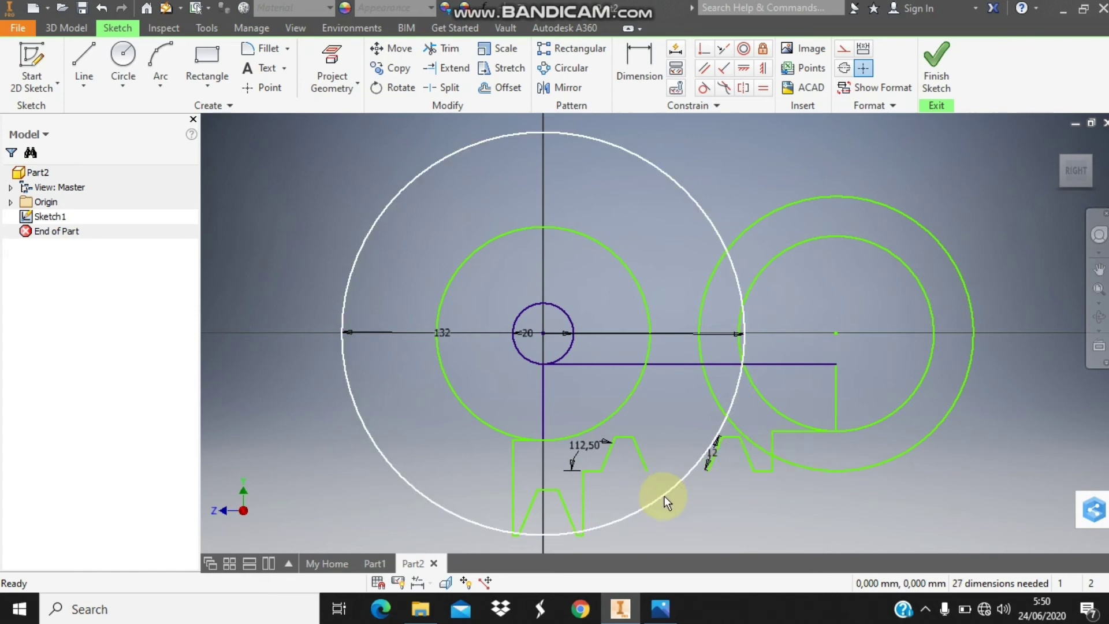
Step: Draw a 20 mm line joining the groove bottoms
left_click(98, 65)
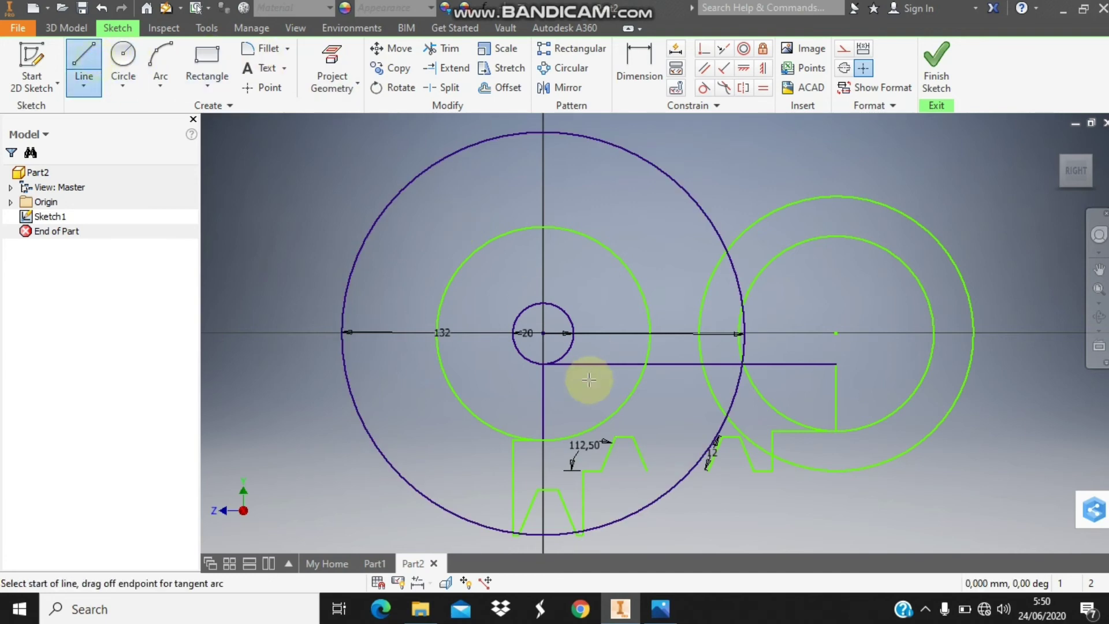
left_click(647, 470)
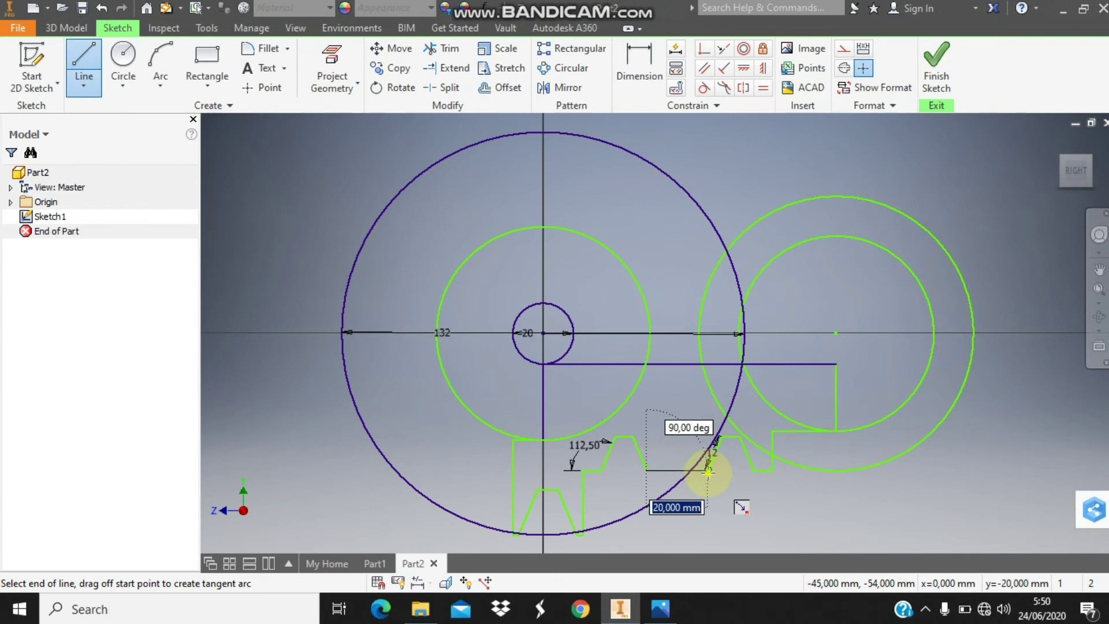
key("Return")
key("Escape")
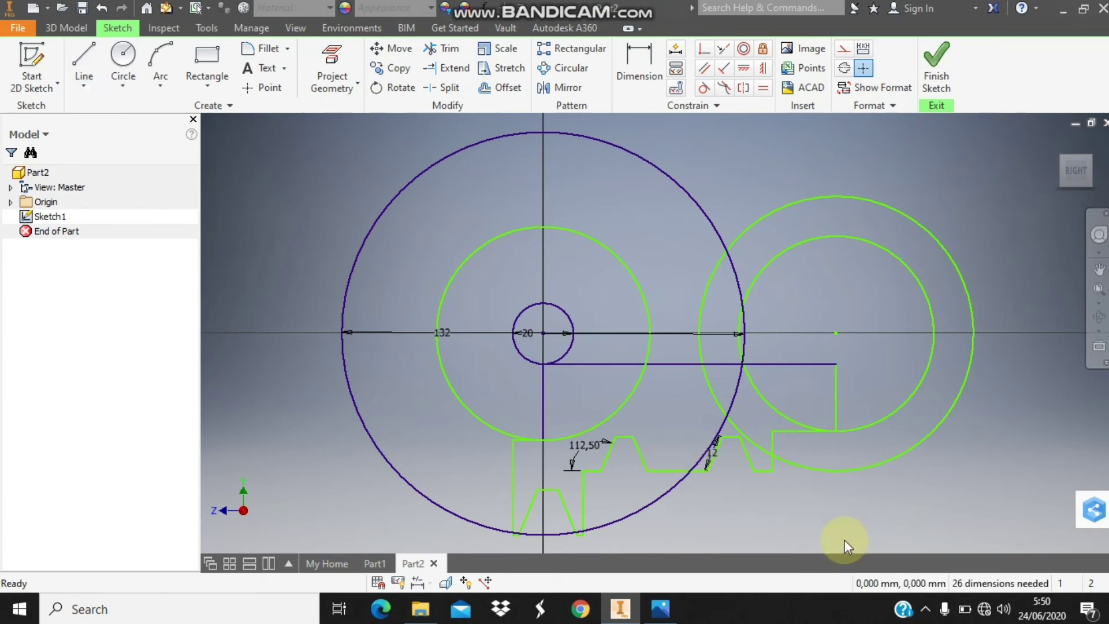
Step: Delete the five helper circles: large outer, 112.5, small 20 mm, and both green circles
left_click(490, 144)
key("Delete")
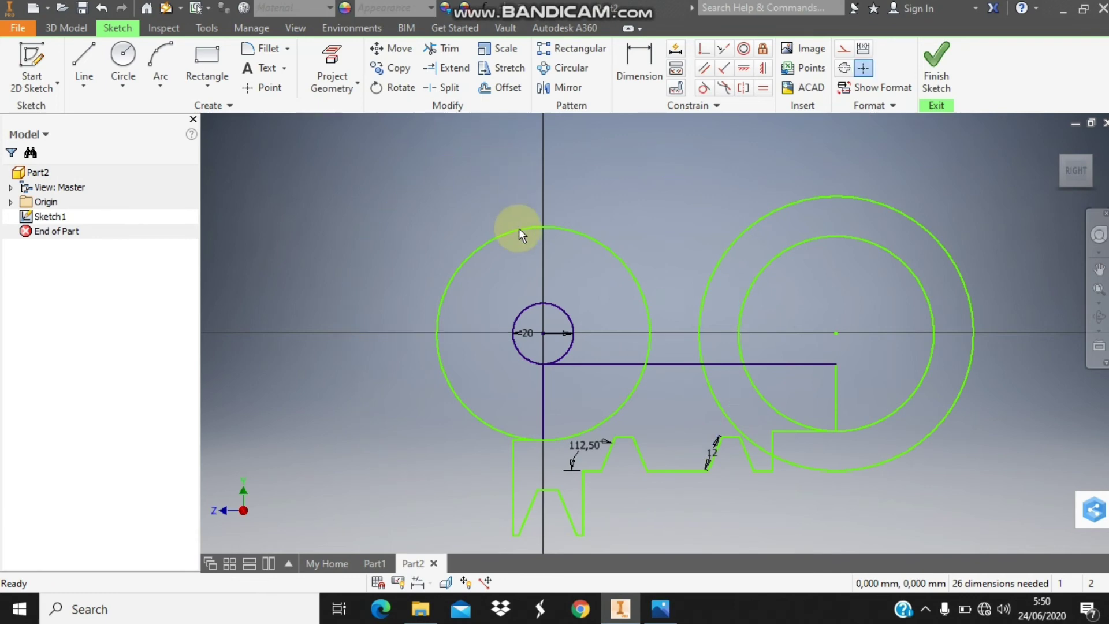
left_click(518, 227)
key("Delete")
left_click(554, 303)
key("Delete")
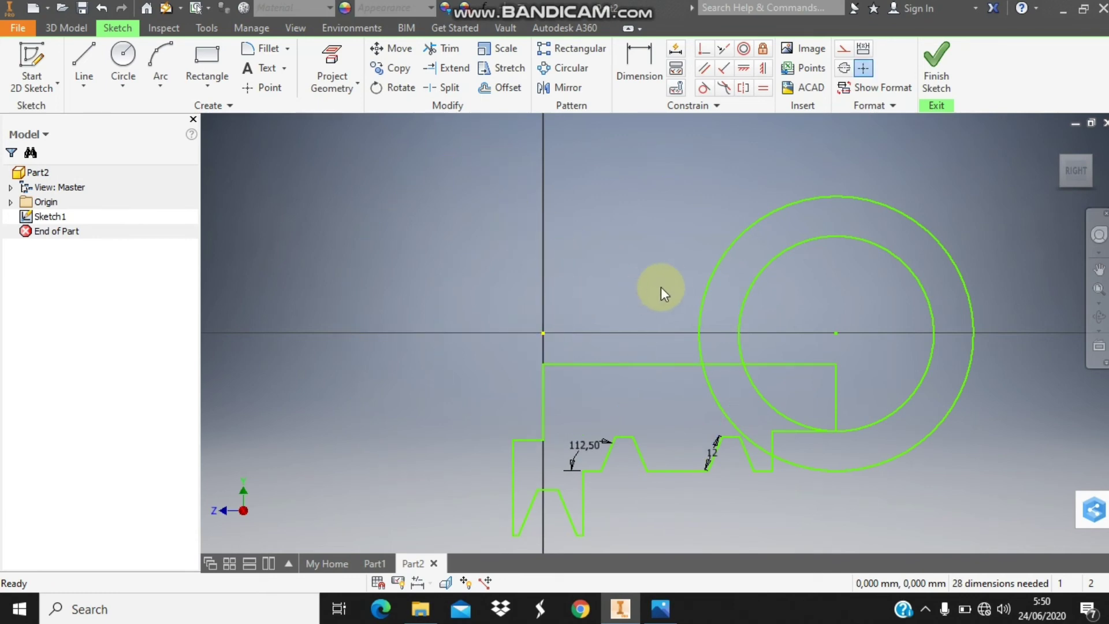
left_click(705, 288)
key("Delete")
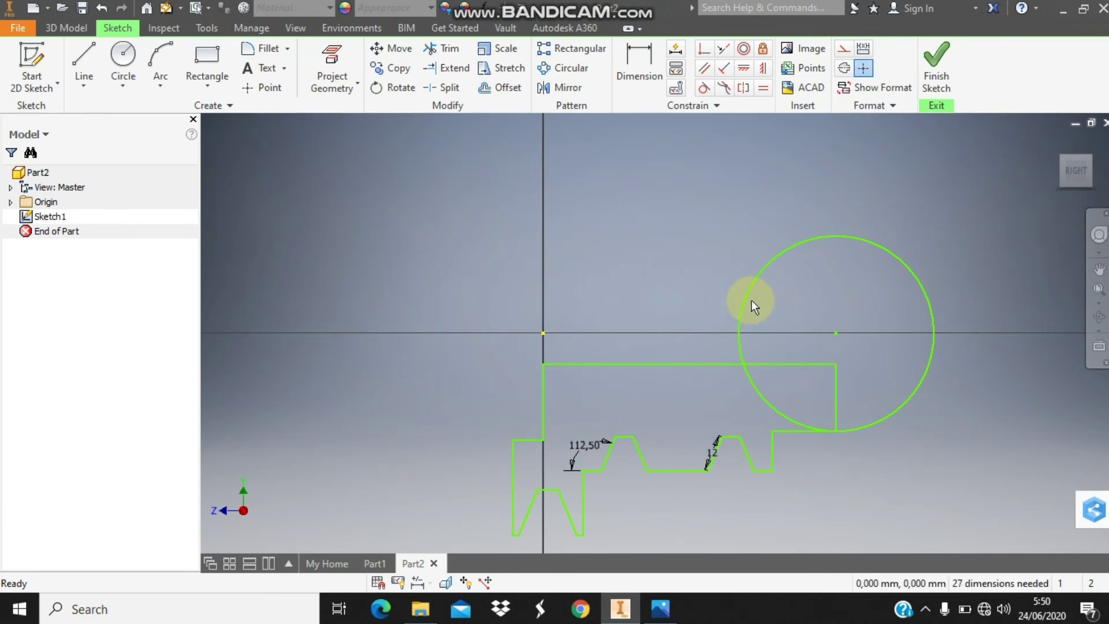
left_click(749, 301)
key("Delete")
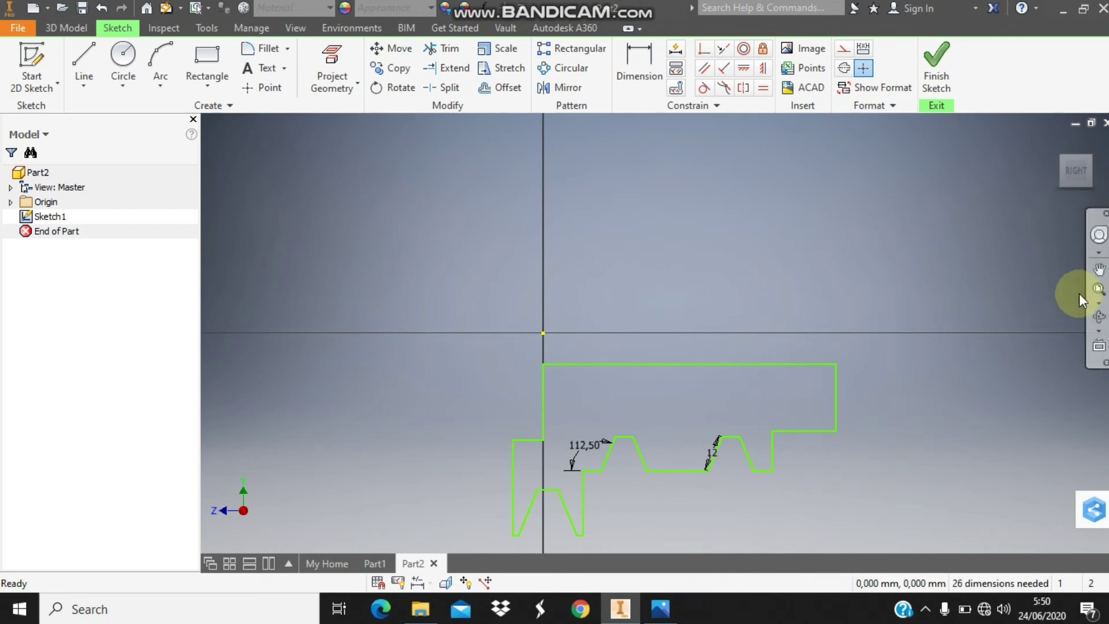
Step: Zoom in and delete the leftover 112,50 and 12 dimensions from the profile
left_click_drag(1097, 285, 973, 315)
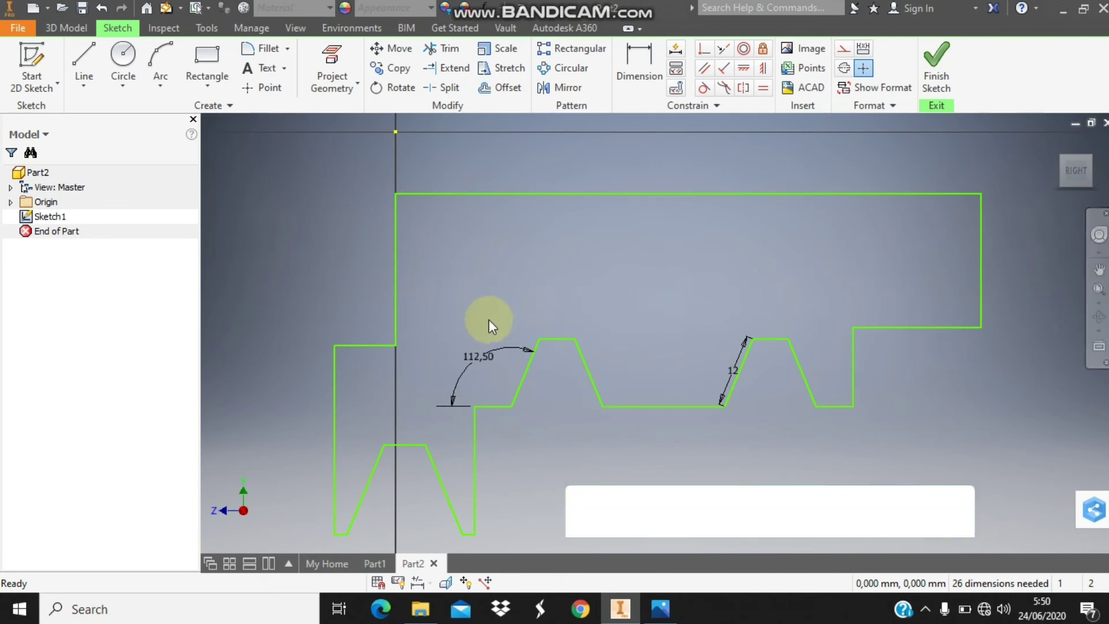
left_click(504, 352)
key("Delete")
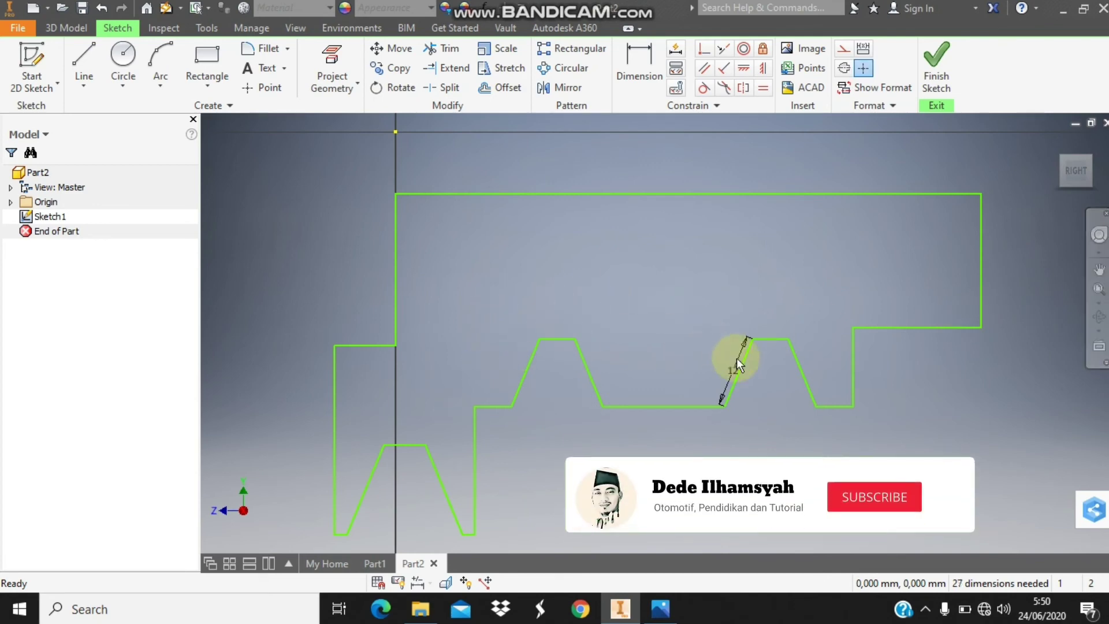
left_click(737, 360)
key("Delete")
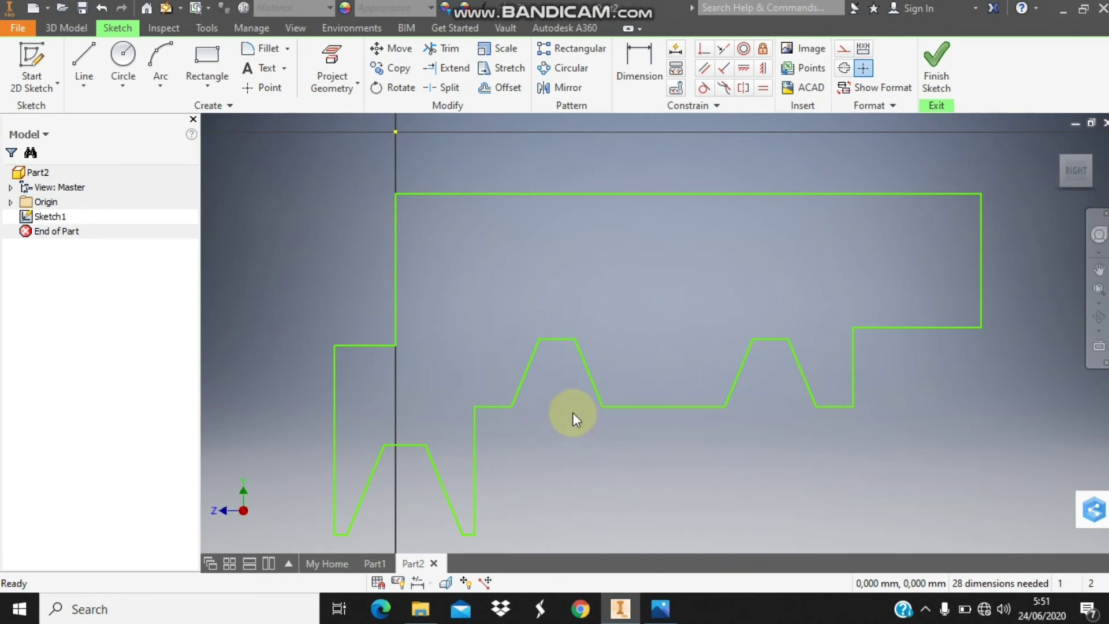
Step: Finish Sketch1 and revolve its profile a full 360° about the top edge into Revolution1
left_click(932, 61)
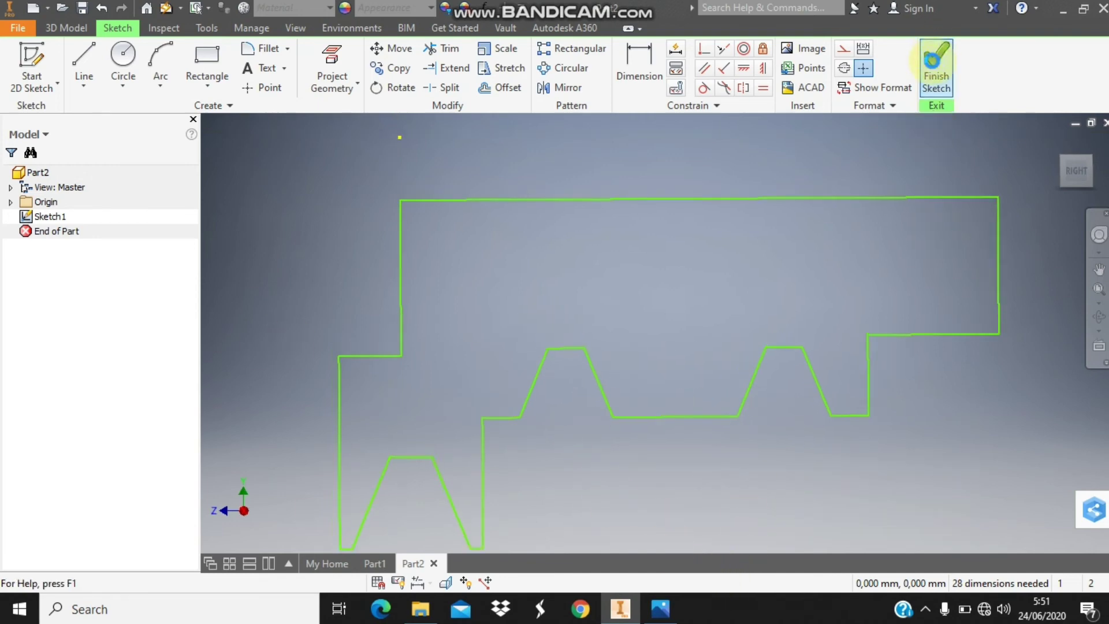
left_click(1099, 290)
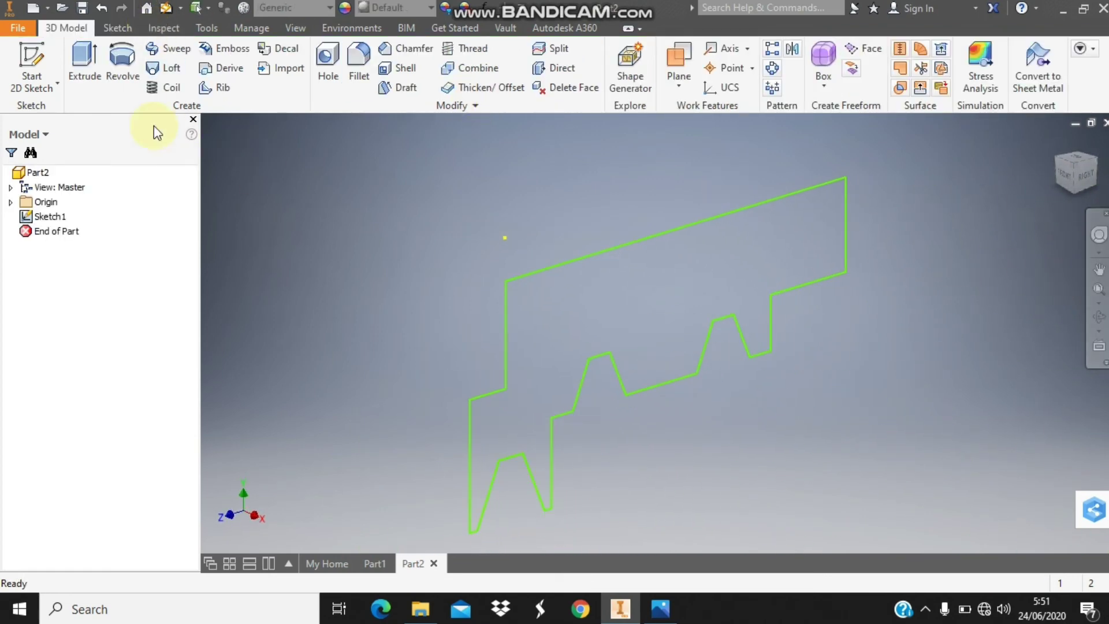
left_click(126, 91)
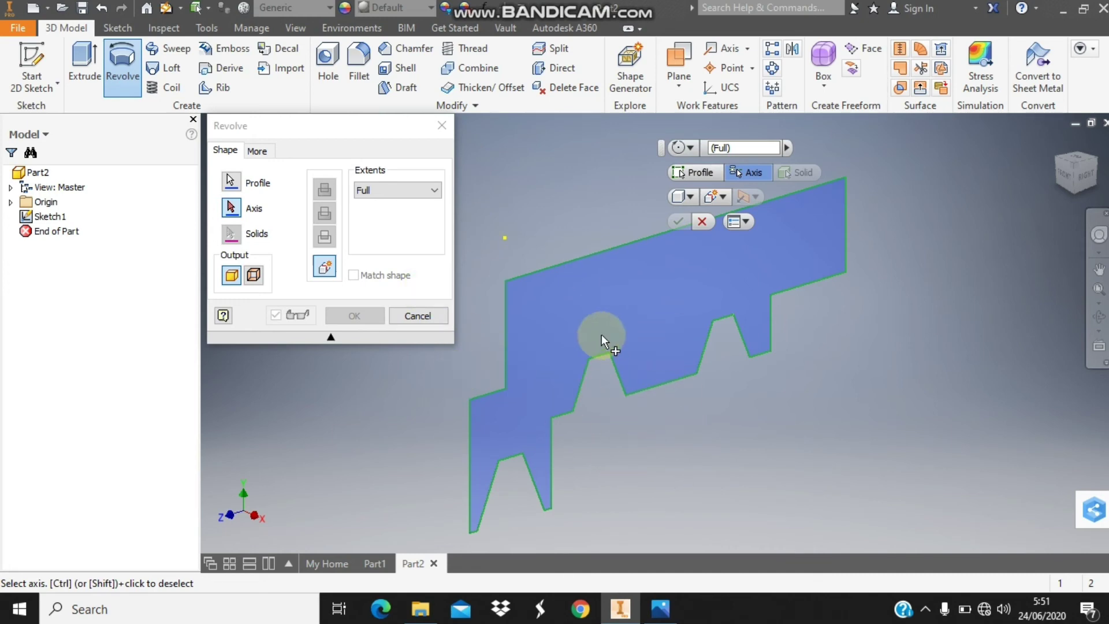
left_click(555, 266)
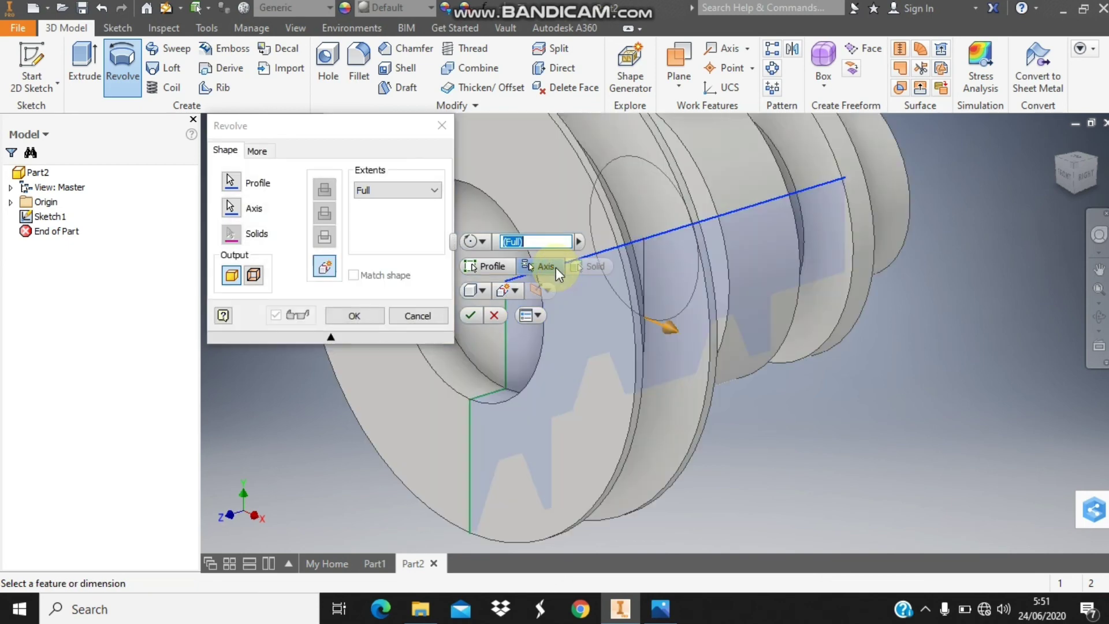
left_click(361, 315)
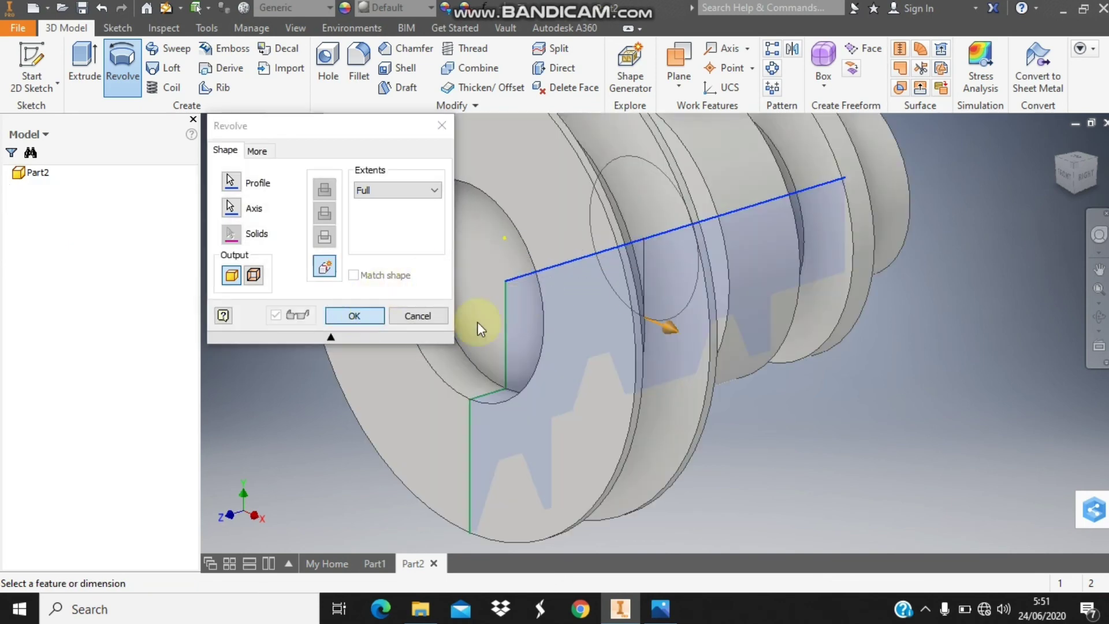
left_click(1098, 289)
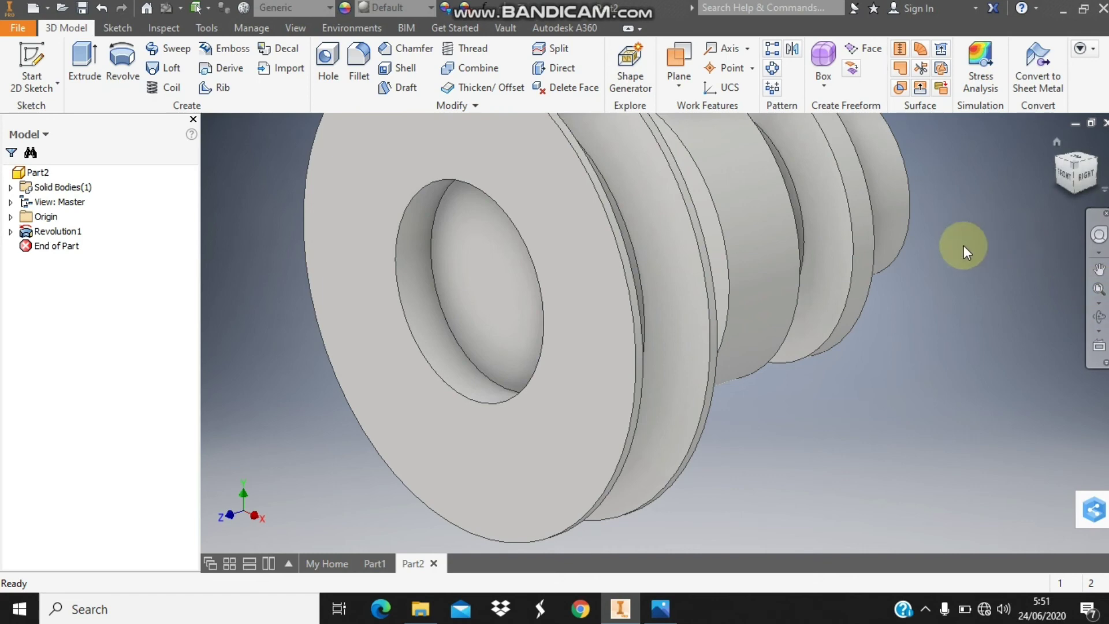
scroll(960, 245, "up", 3)
left_click(1097, 289)
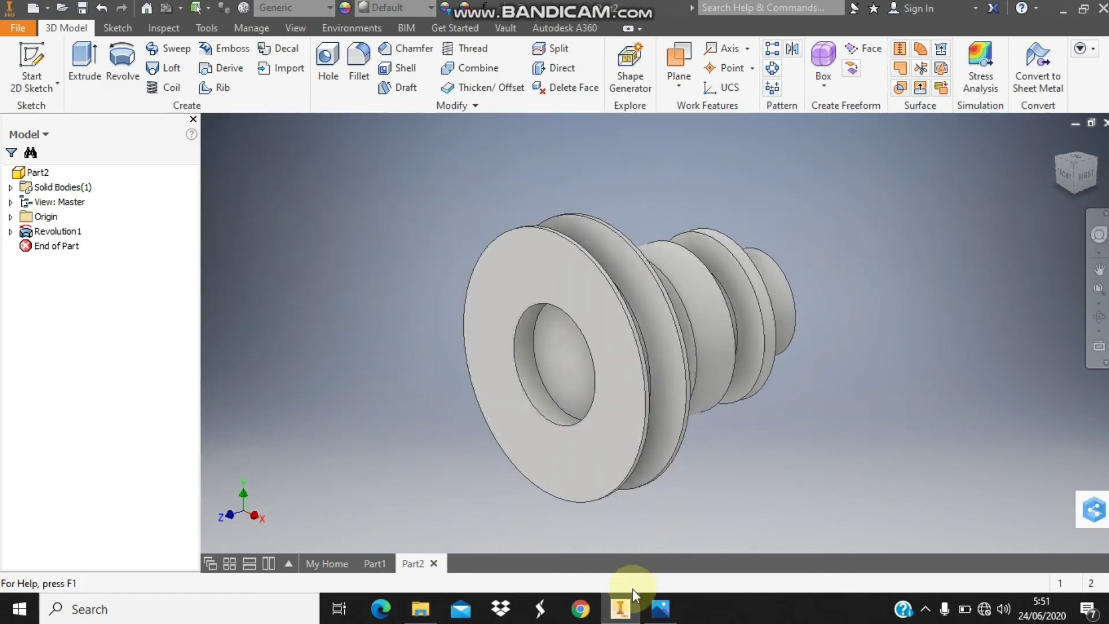
left_click(1093, 327)
left_click_drag(687, 341, 663, 359)
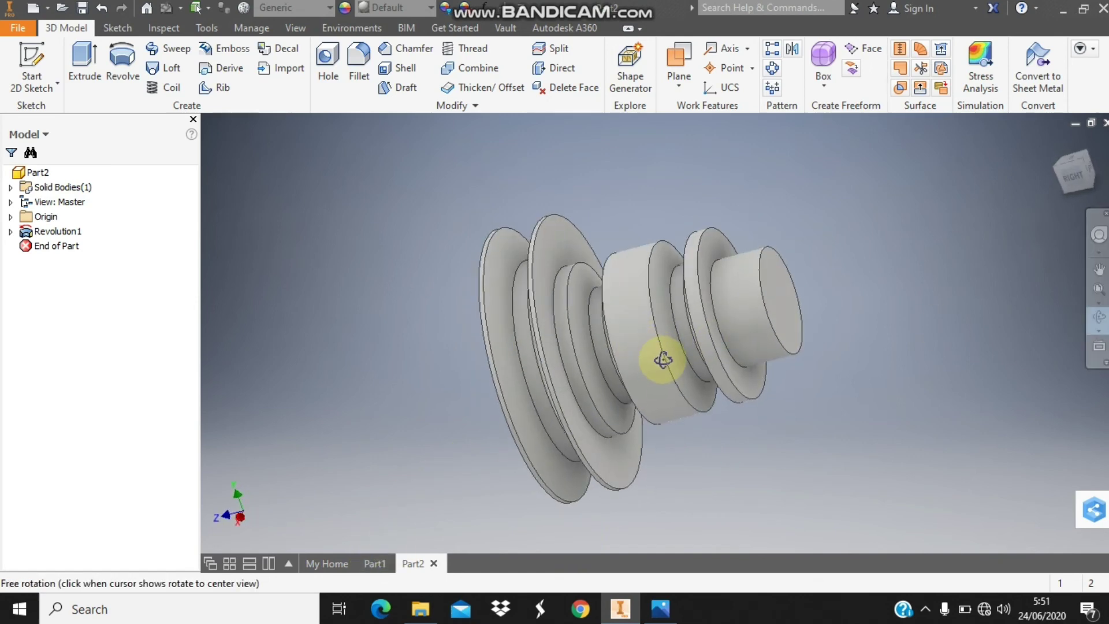
left_click(366, 563)
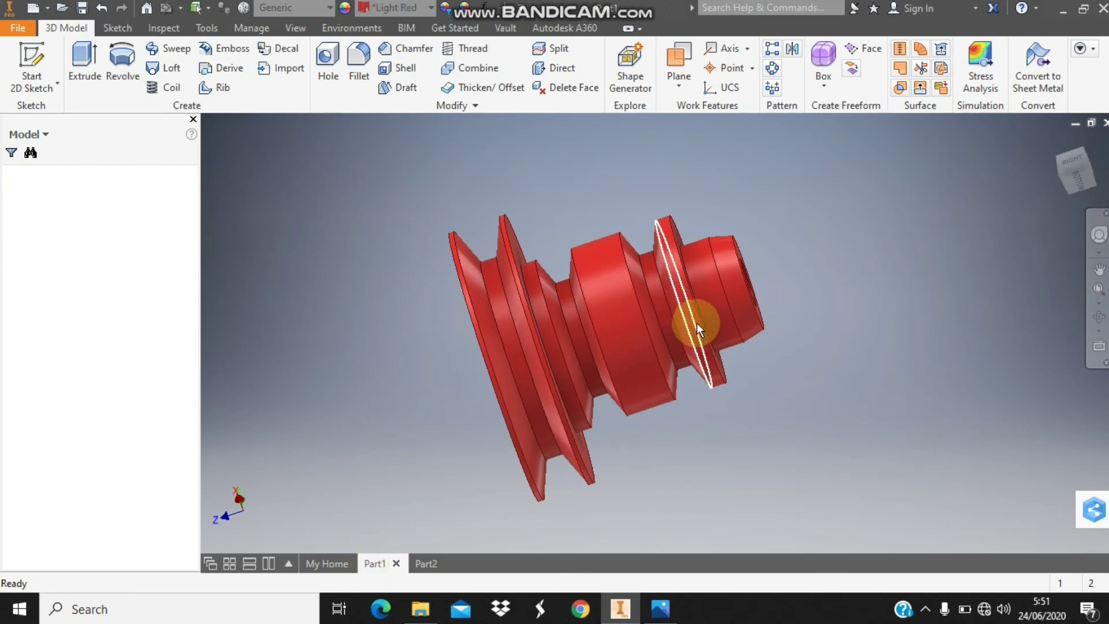
left_click(1099, 316)
mouse_move(656, 310)
left_mouse_down()
mouse_move(564, 341)
mouse_move(724, 357)
mouse_move(583, 340)
mouse_move(655, 329)
mouse_move(717, 346)
mouse_move(736, 279)
left_mouse_up()
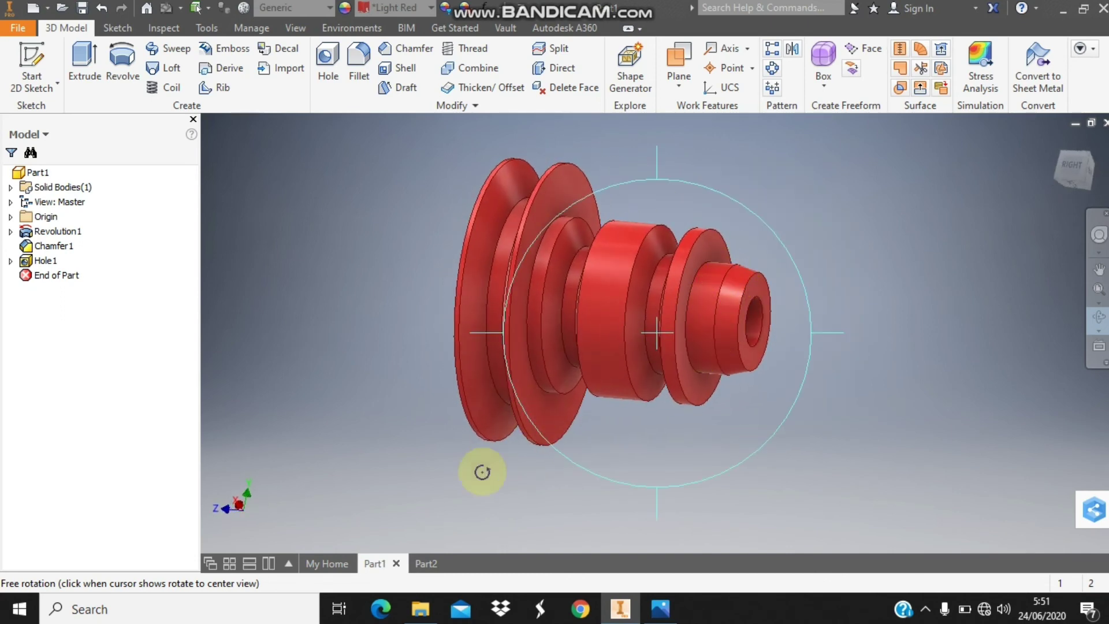
left_click(426, 572)
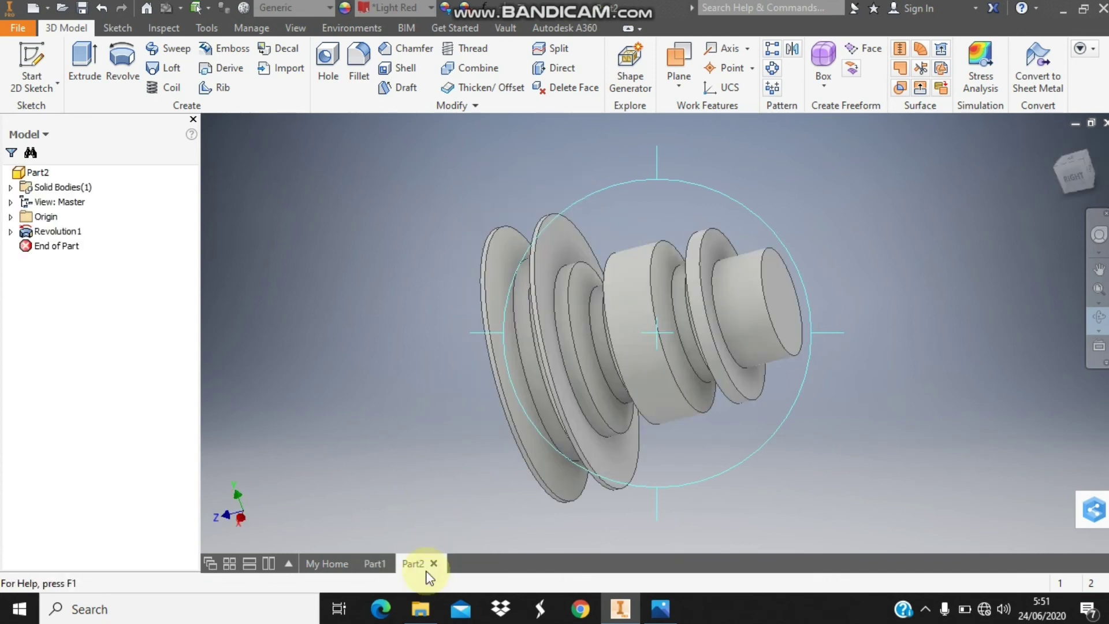
left_click(1093, 317)
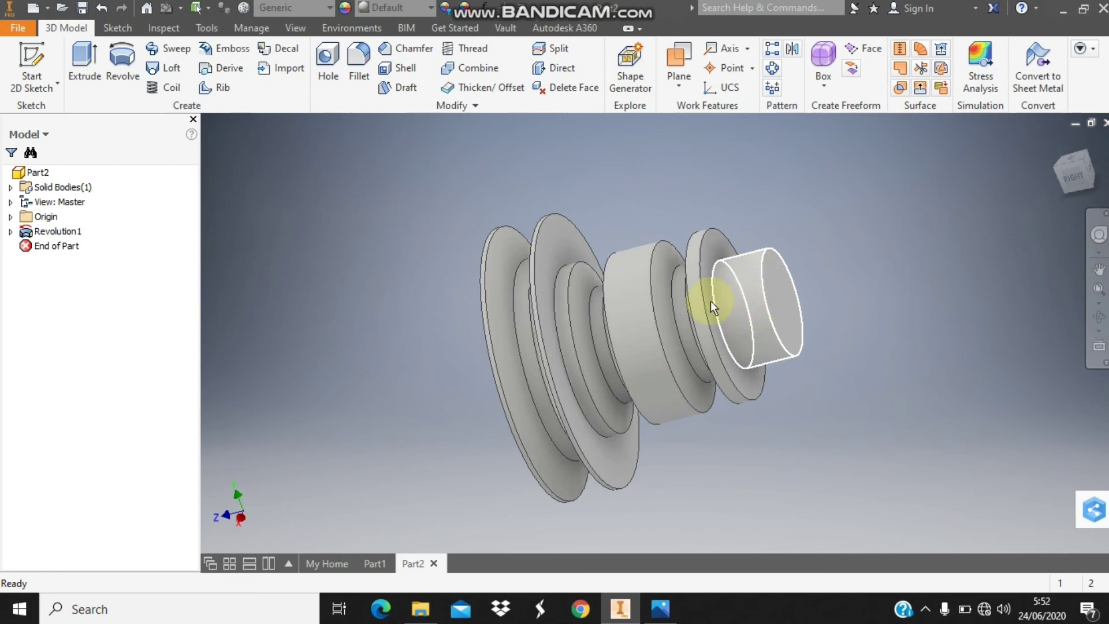
Step: Add a distance-and-angle chamfer of 9 mm and 15° to the small end cylinder's front edge
left_click(418, 43)
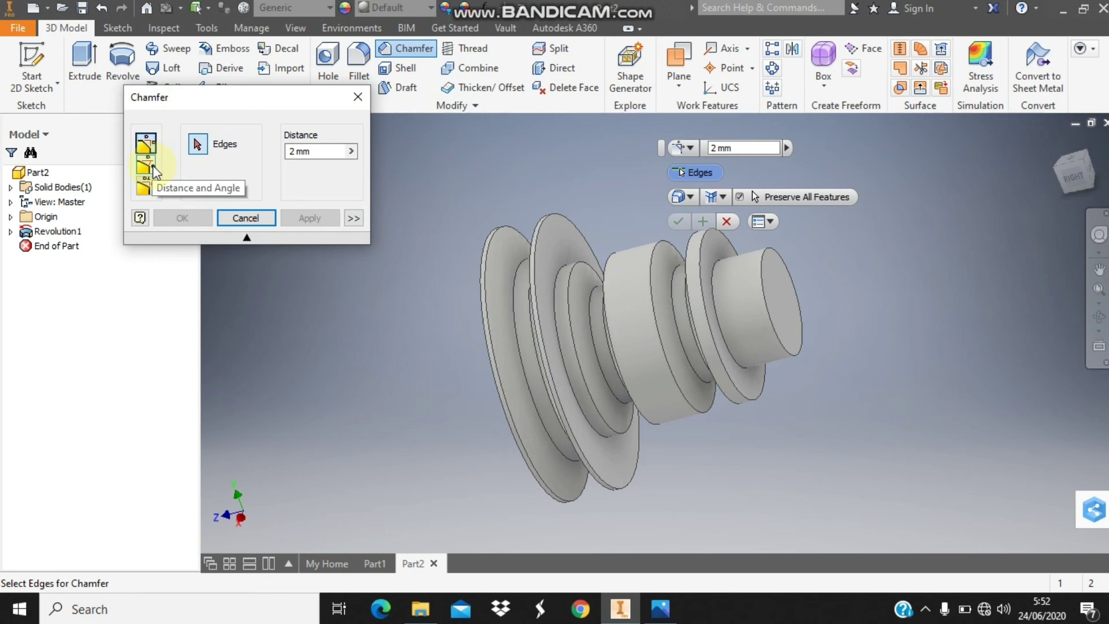
left_click(155, 169)
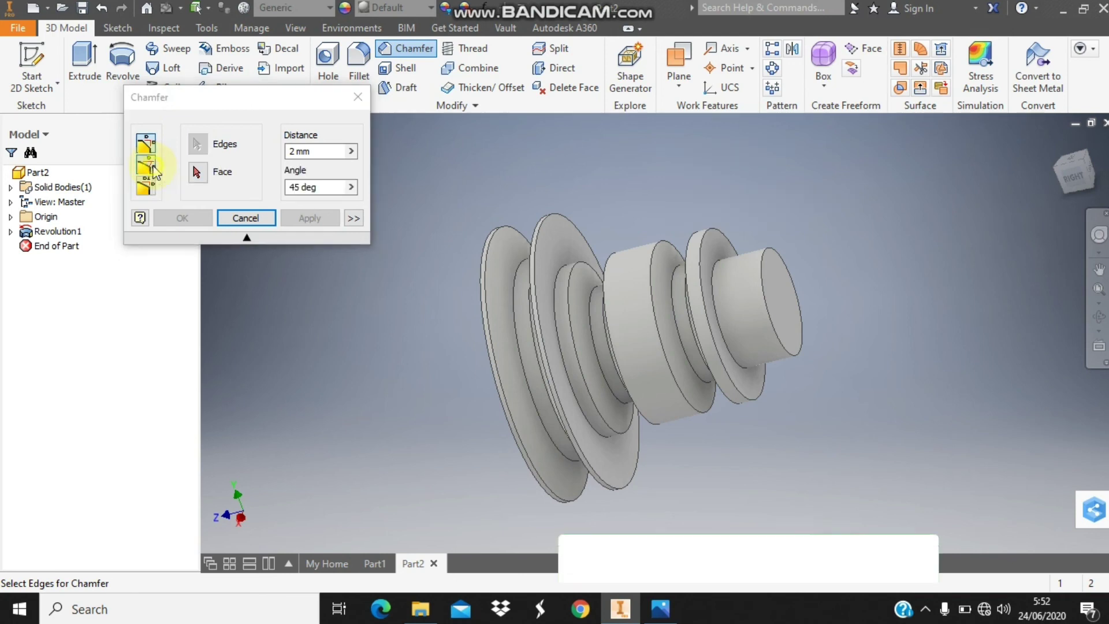
left_click(300, 151)
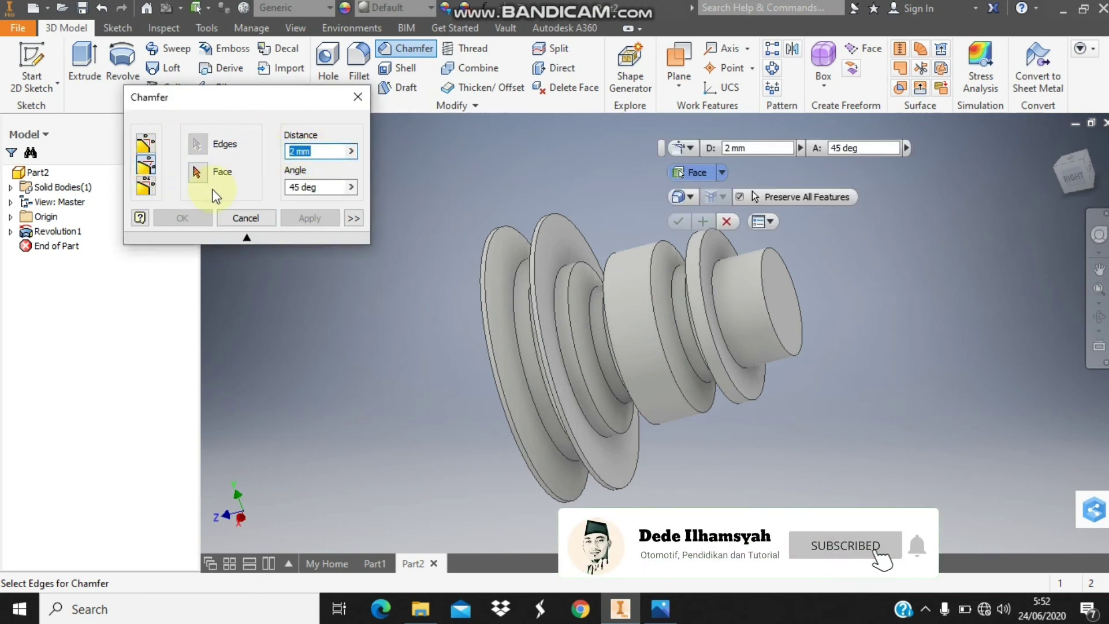
type("9")
left_click(315, 187)
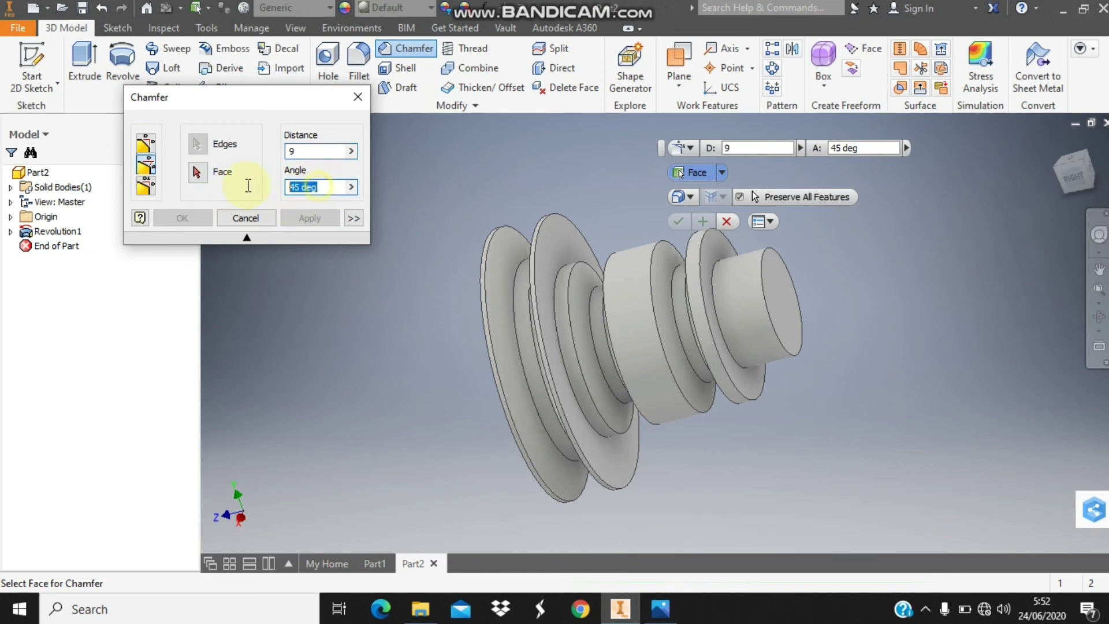
type("15")
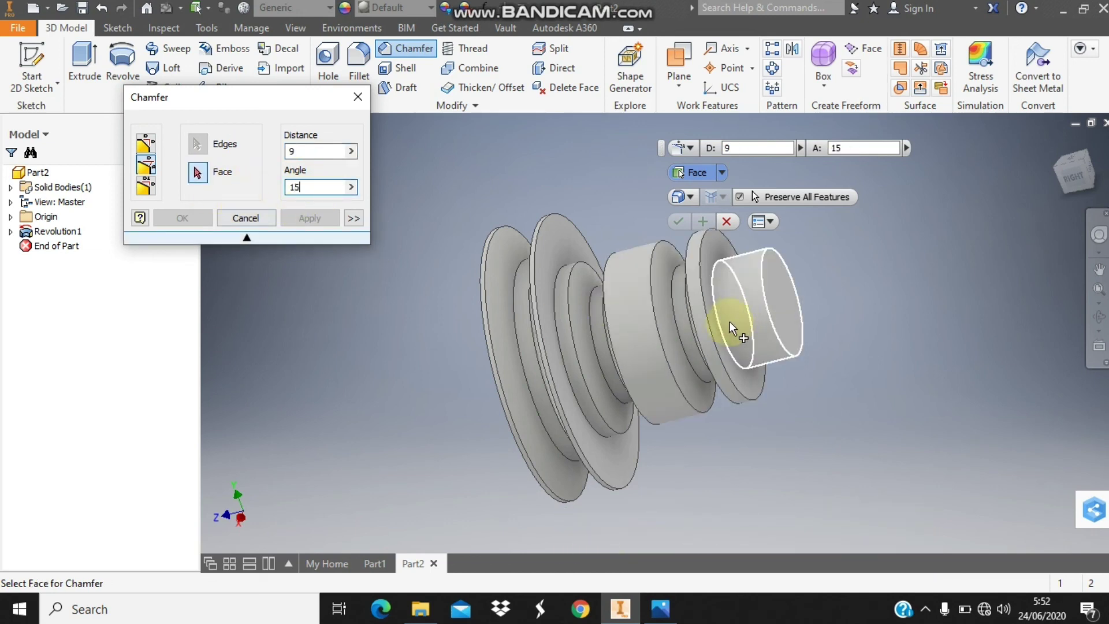
left_click(735, 317)
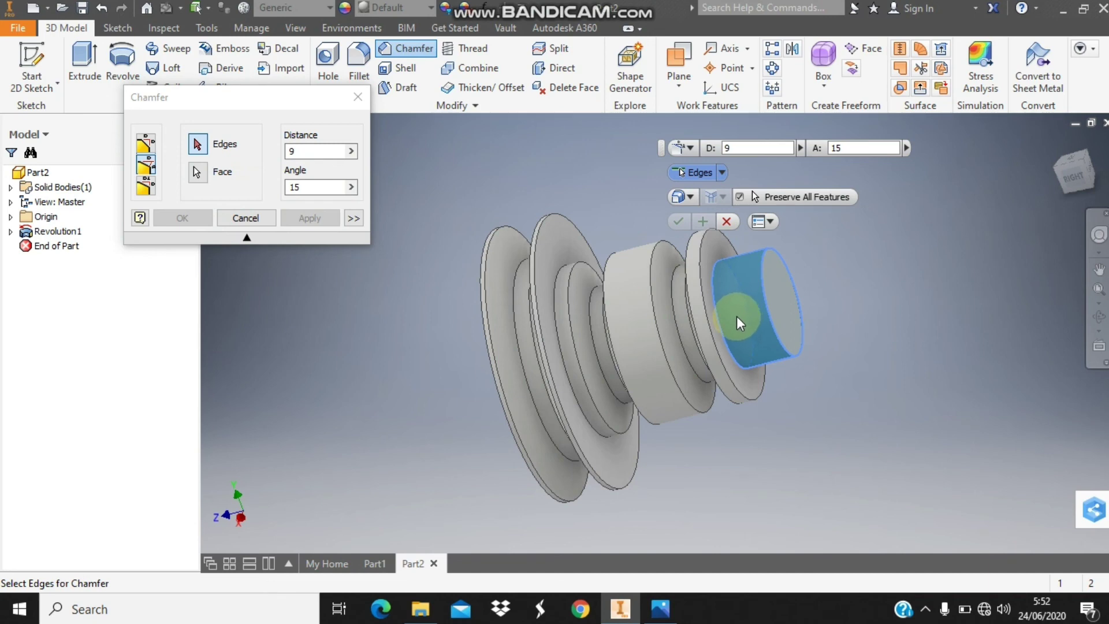
left_click(767, 299)
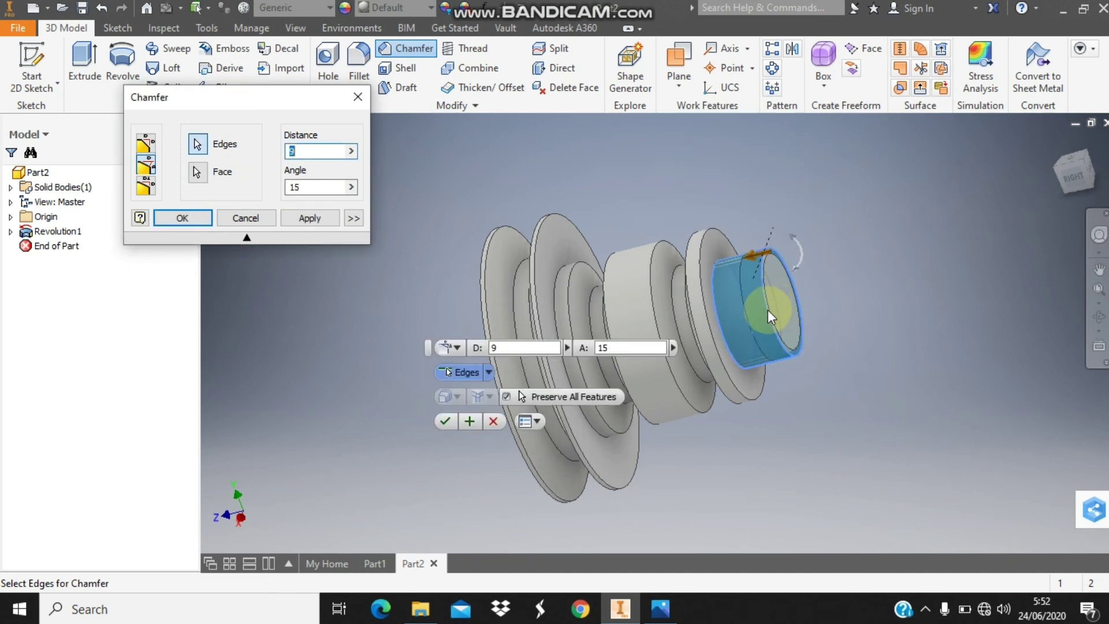
left_click(179, 216)
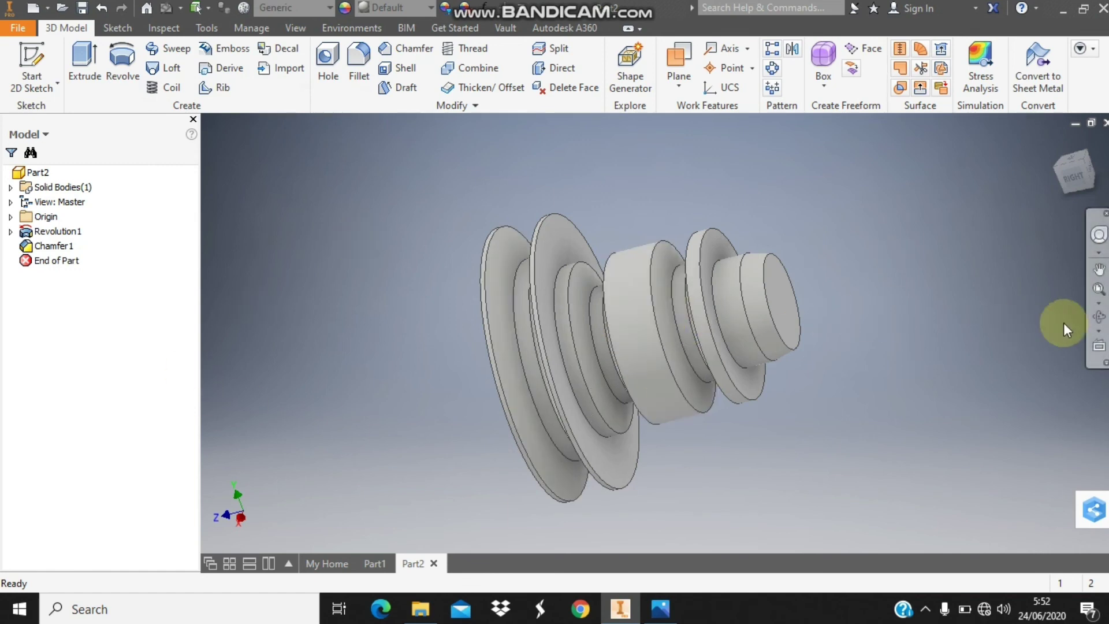
Step: Sketch a centre point on the pulley's small end face
left_click(1098, 324)
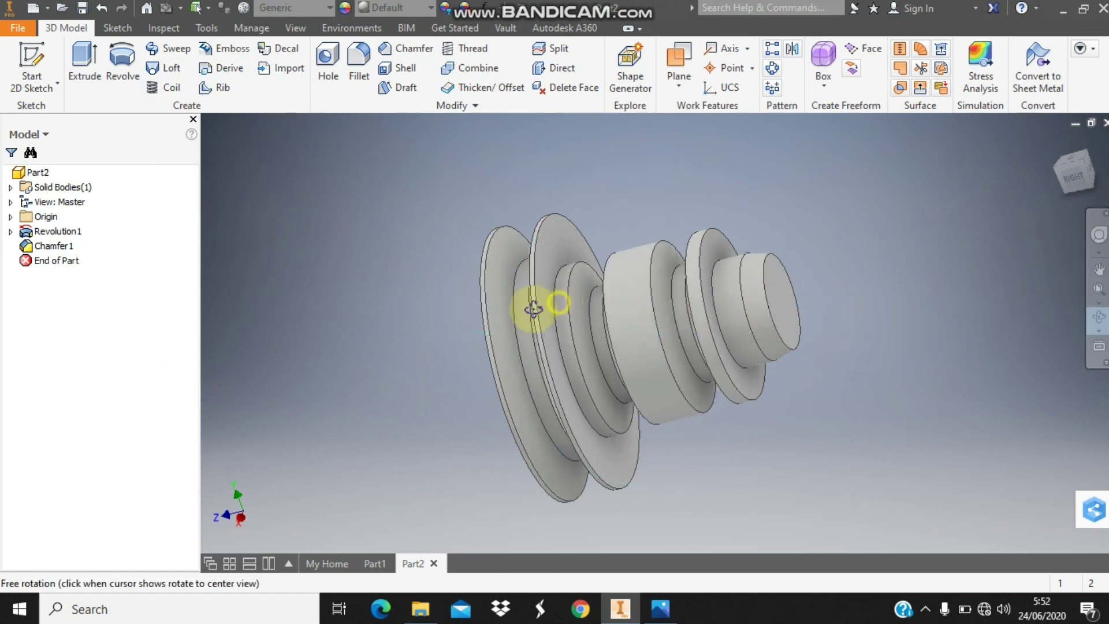
mouse_move(535, 305)
left_mouse_down()
mouse_move(511, 327)
mouse_move(570, 366)
mouse_move(581, 329)
mouse_move(488, 309)
mouse_move(549, 292)
mouse_move(574, 248)
mouse_move(587, 204)
mouse_move(539, 198)
left_mouse_up()
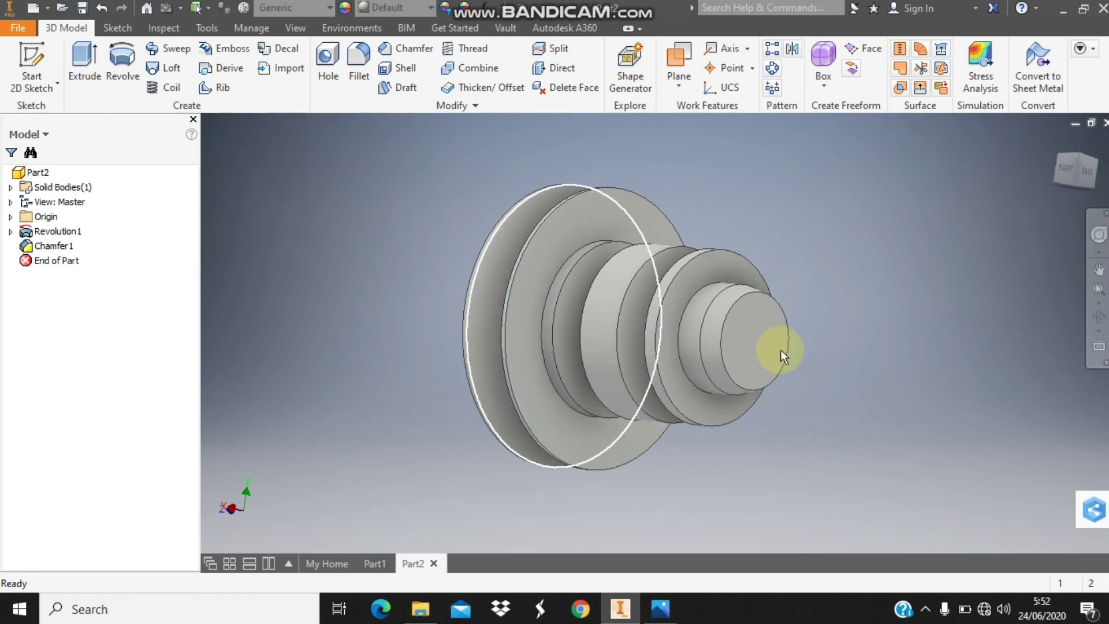
right_click(758, 343)
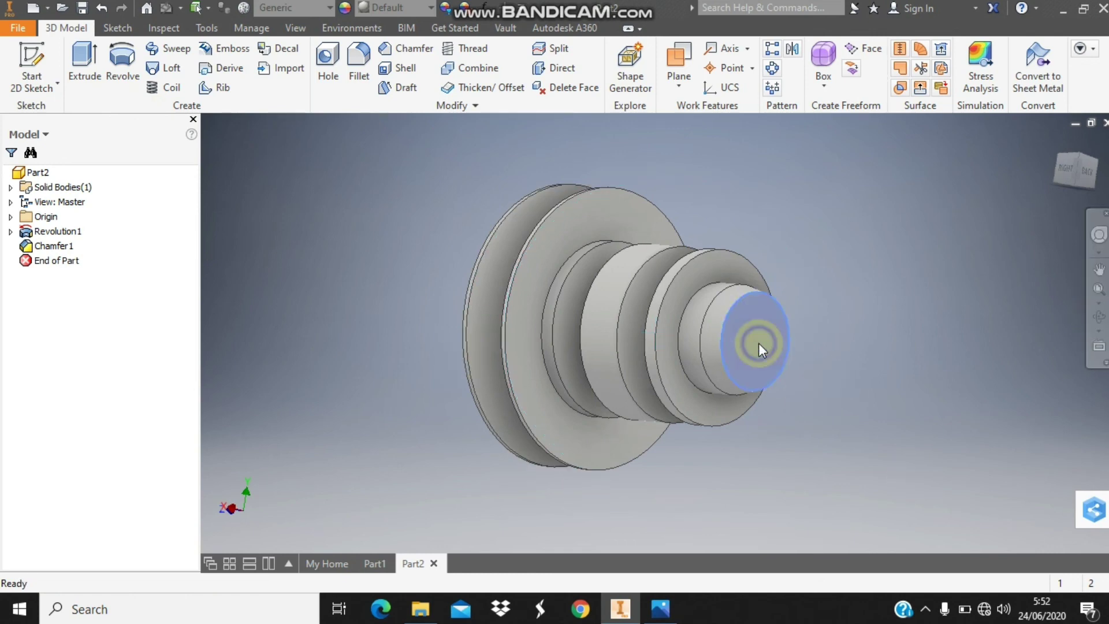
left_click(769, 390)
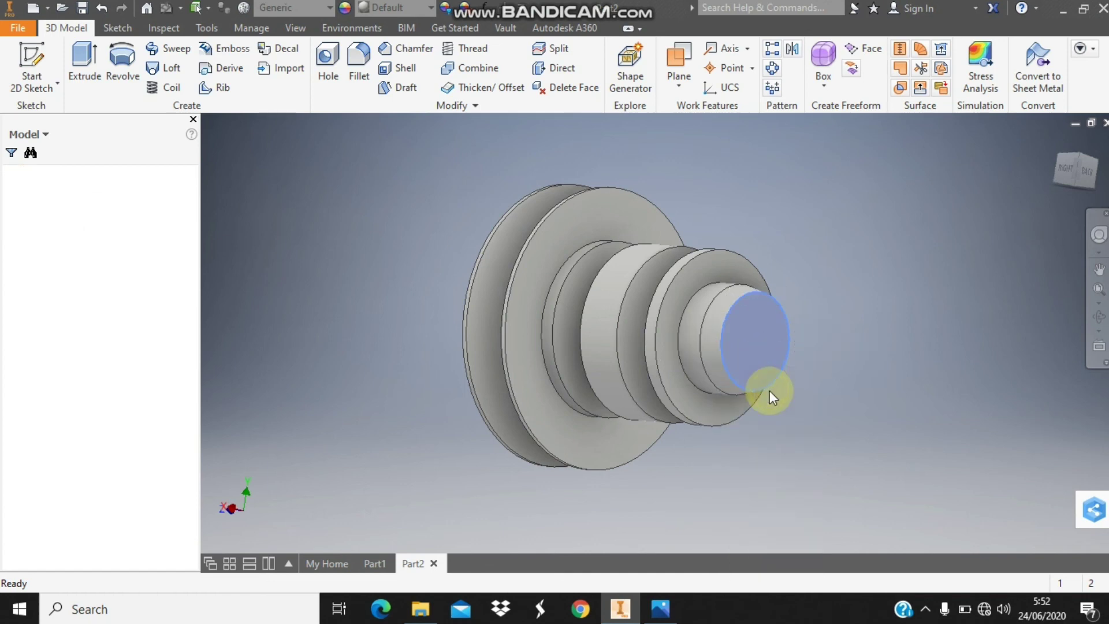
left_click(1100, 290)
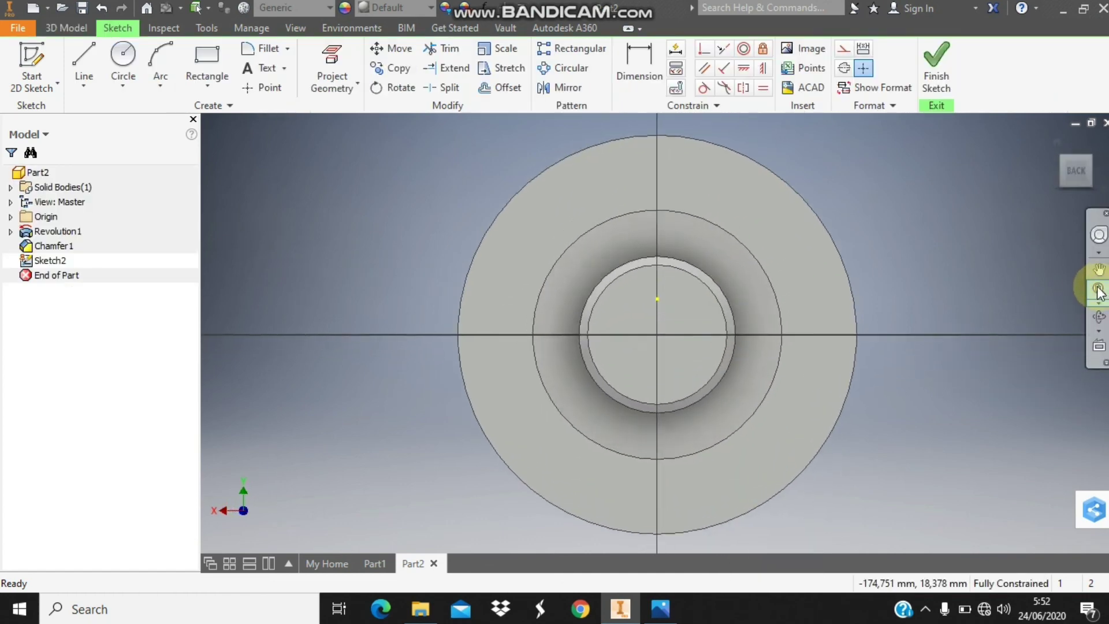
left_click(263, 89)
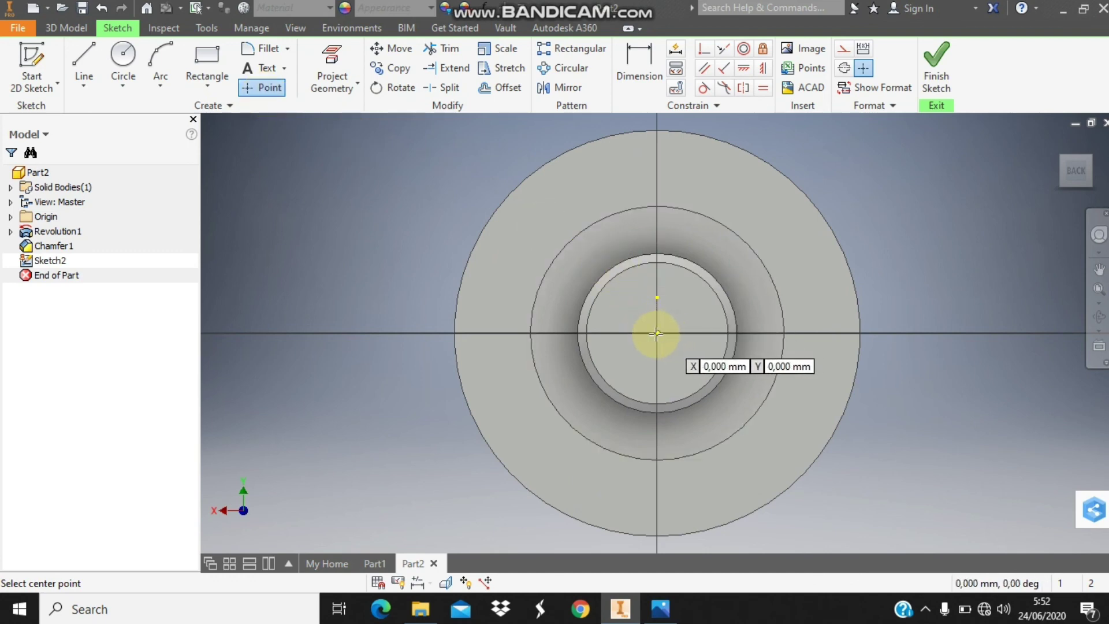
left_click(657, 333)
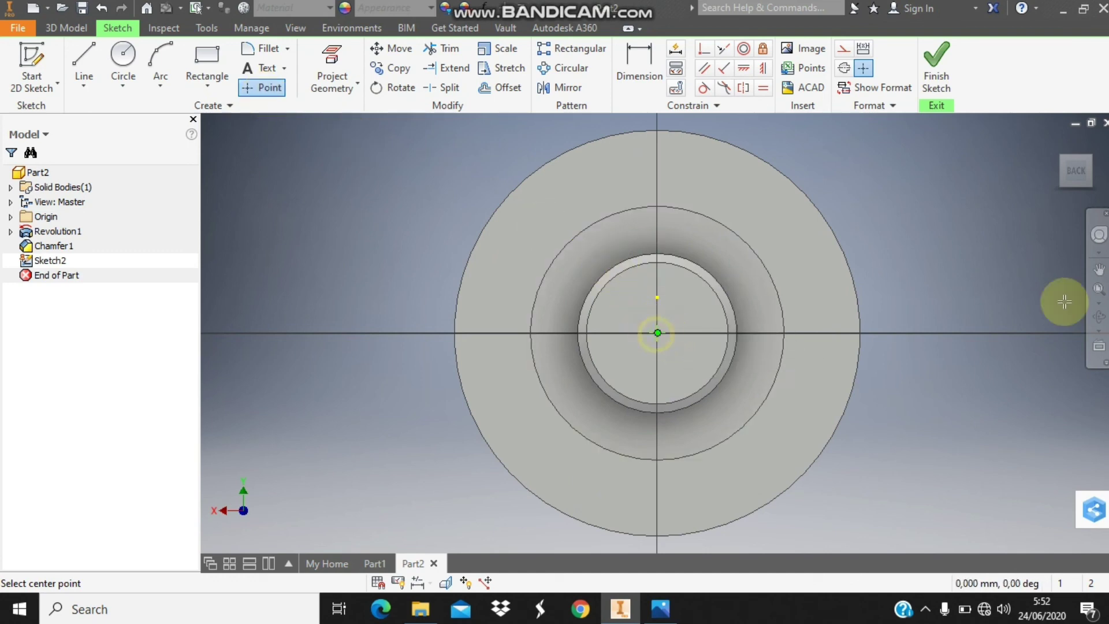
left_click(926, 68)
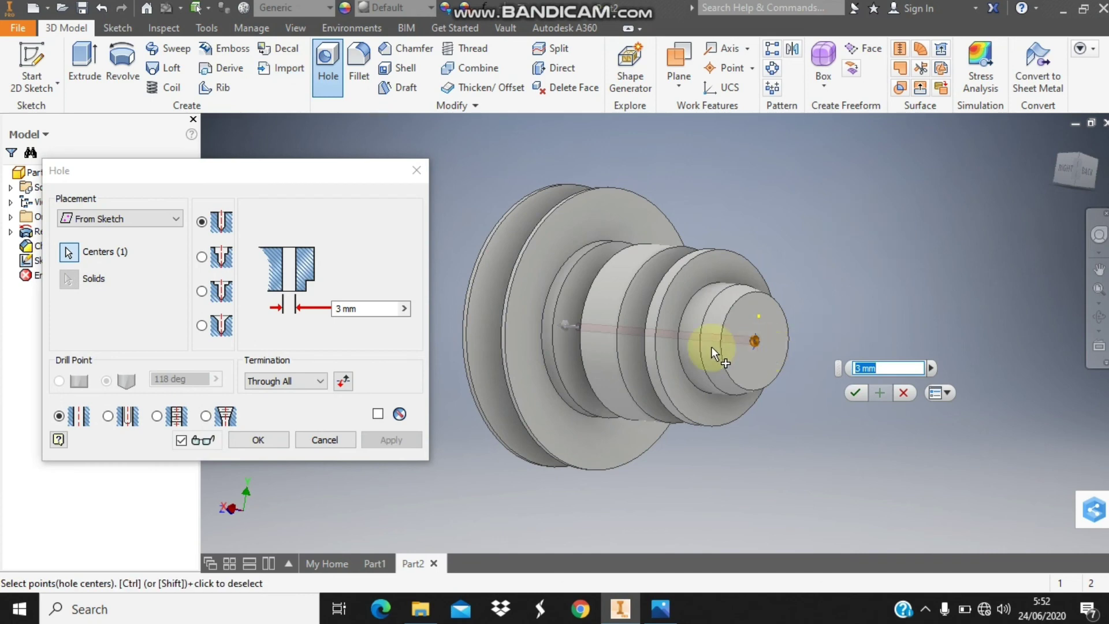
Step: Create a 20 mm diameter through-all hole at that point
left_click(369, 312)
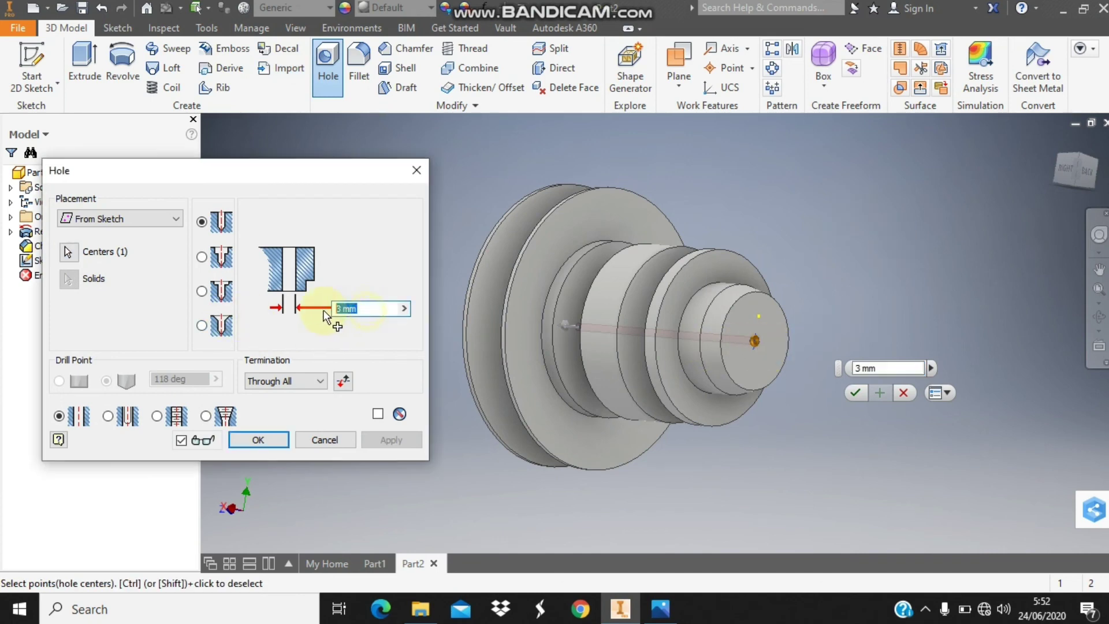
type("3")
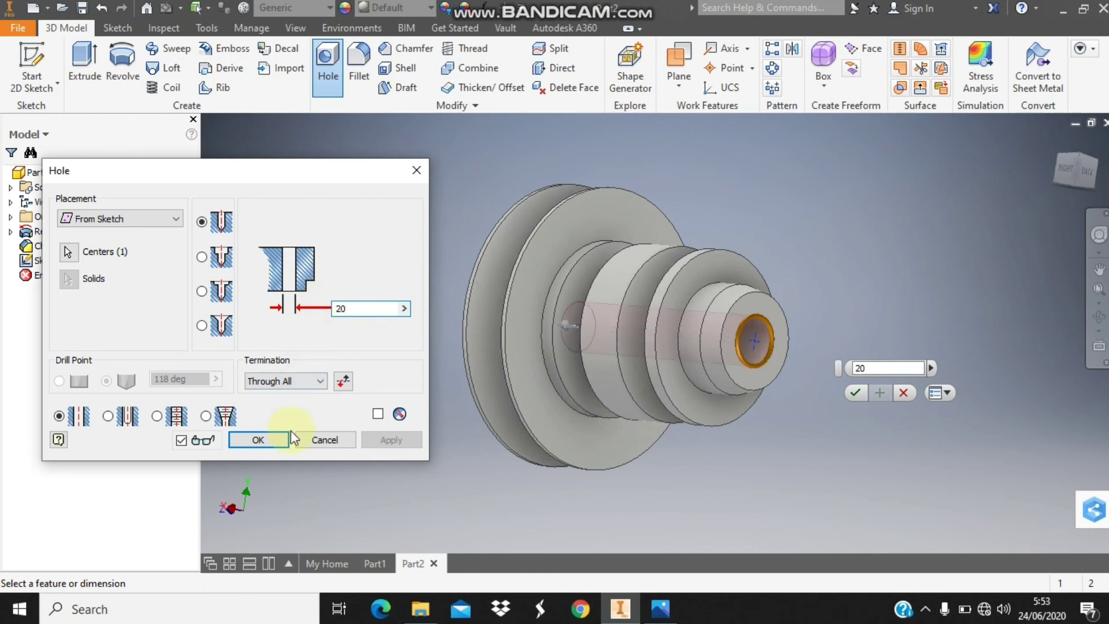
left_click(262, 439)
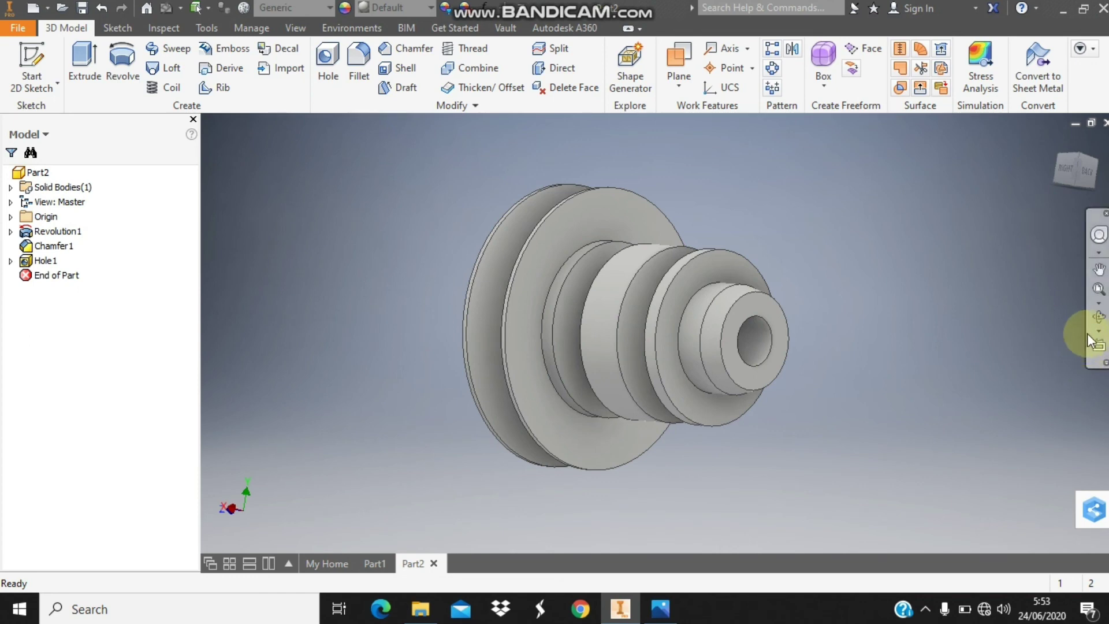
Step: Orbit the pulley to a side view showing its large flange and bore
left_click(1099, 317)
mouse_move(594, 390)
left_mouse_down()
mouse_move(781, 390)
mouse_move(638, 421)
mouse_move(384, 378)
mouse_move(383, 408)
mouse_move(415, 438)
mouse_move(514, 410)
mouse_move(668, 409)
left_mouse_up()
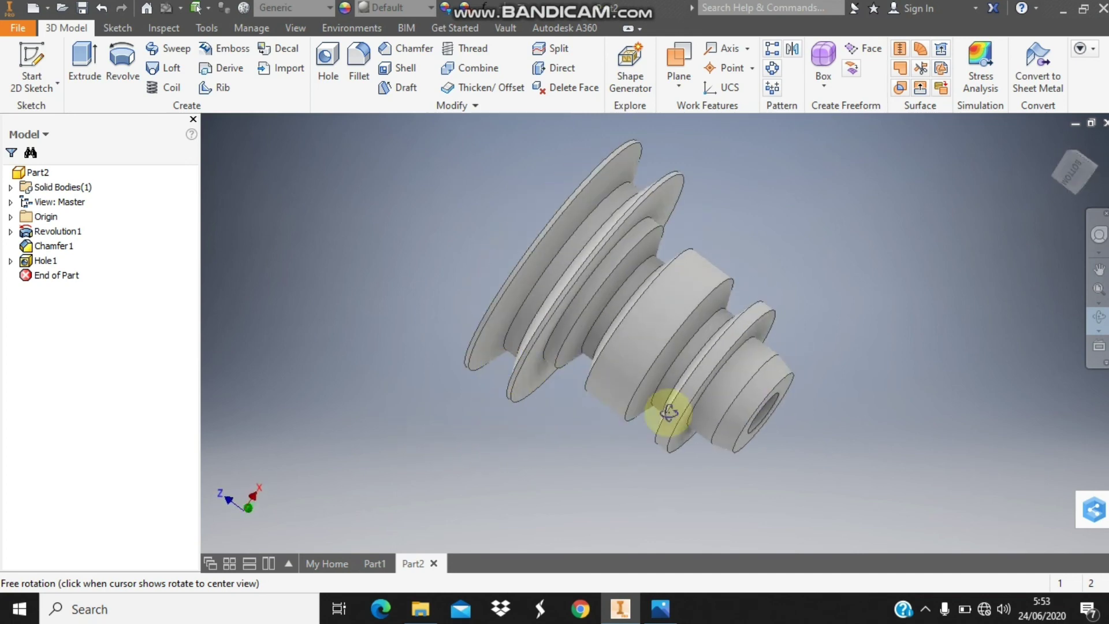
mouse_move(824, 354)
left_mouse_down()
mouse_move(831, 230)
mouse_move(792, 202)
left_mouse_up()
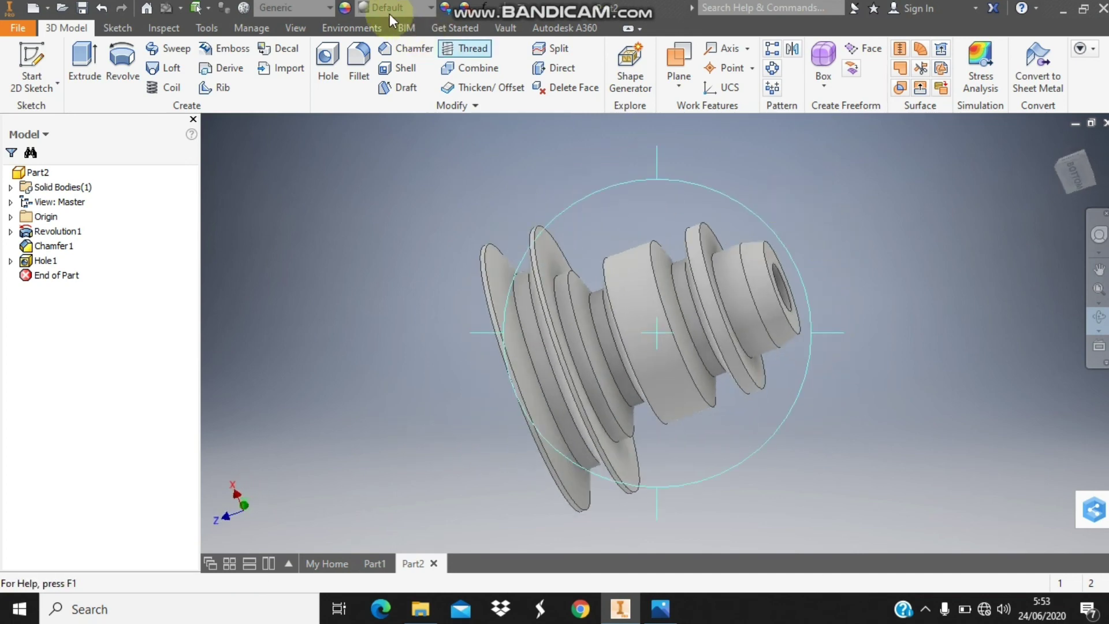
Step: Apply the Light Red appearance to the pulley from the Quick Access appearance list
left_click(434, 12)
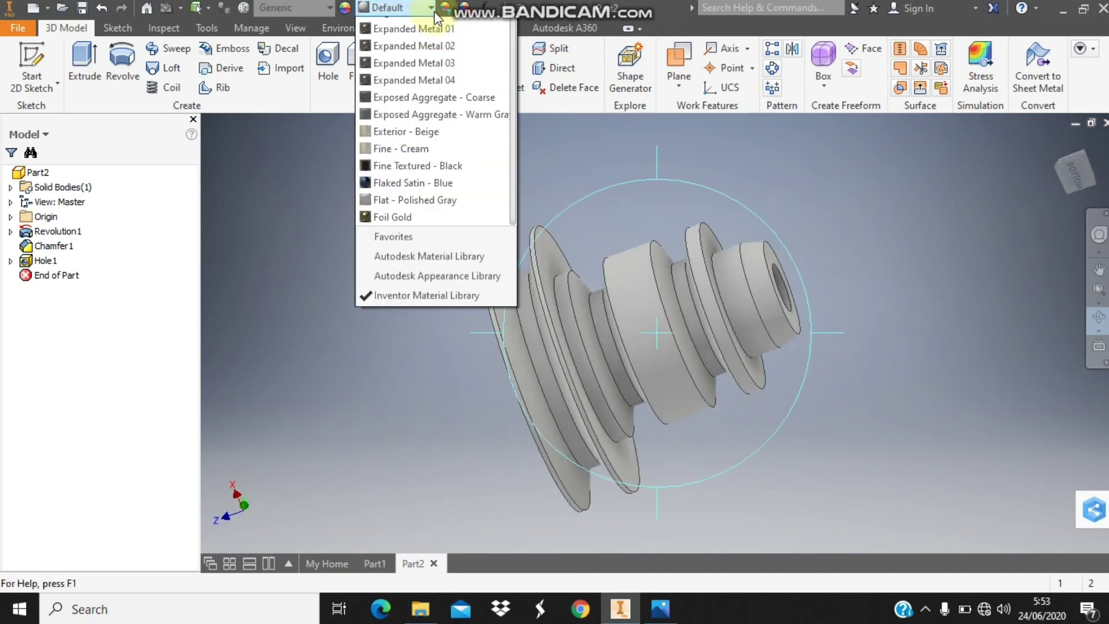
scroll(441, 199, "down", 1)
scroll(443, 225, "down", 2)
scroll(443, 231, "down", 3)
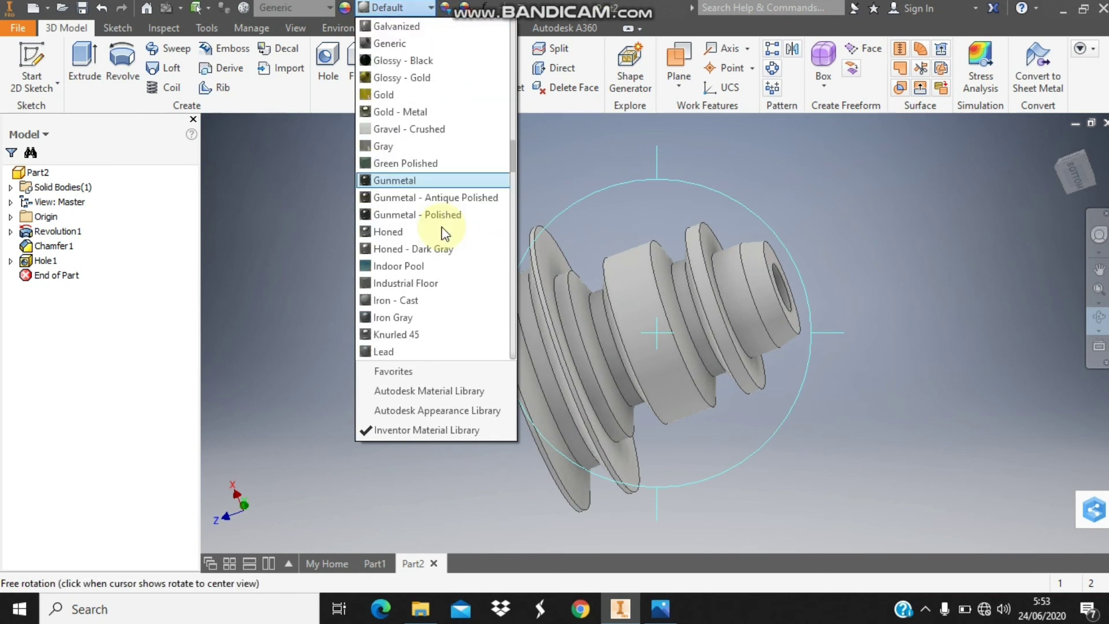
scroll(442, 228, "up", 4)
scroll(439, 225, "down", 7)
scroll(427, 219, "down", 1)
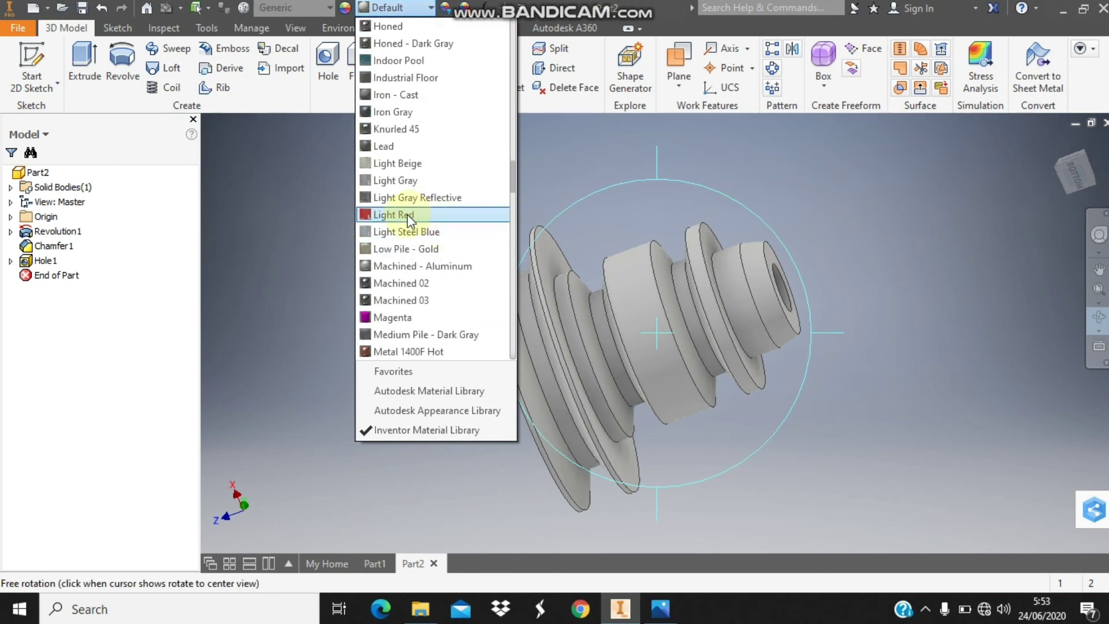
left_click(407, 214)
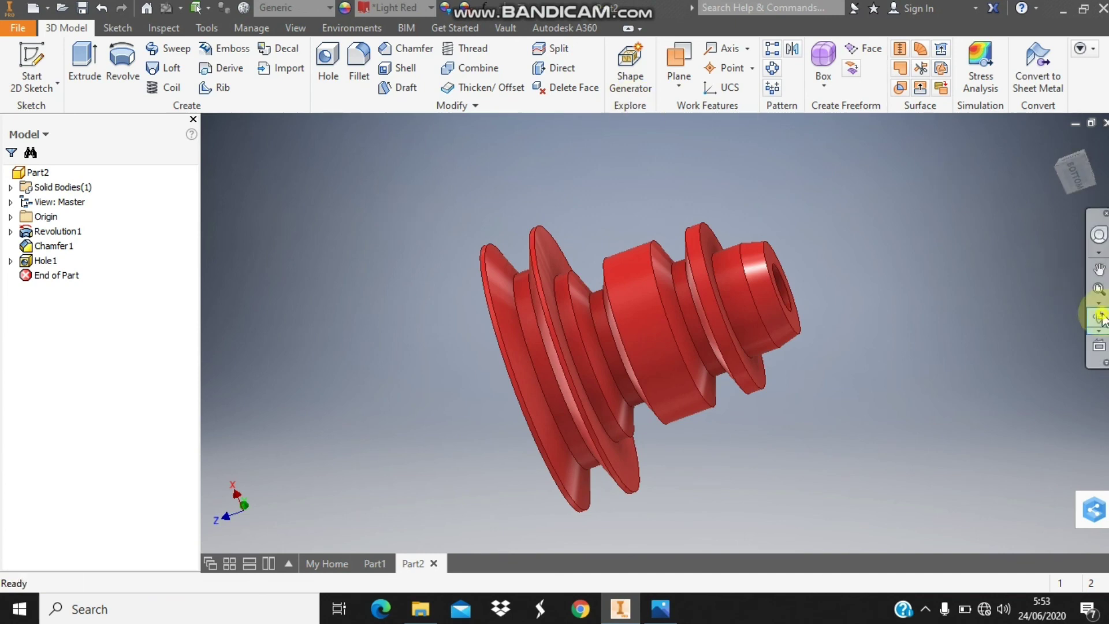
left_click(1100, 316)
key("Escape")
Step: Inspect the red pulley end-on, then minimize Inventor to return to Picture12.png in Photos
left_click(1099, 316)
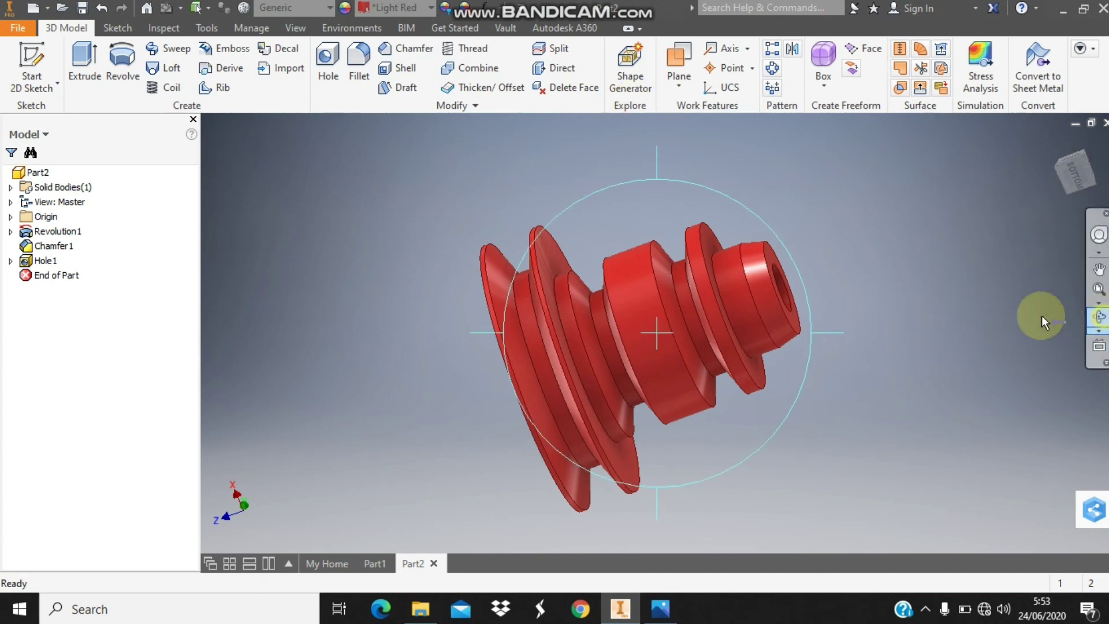
left_click(918, 333)
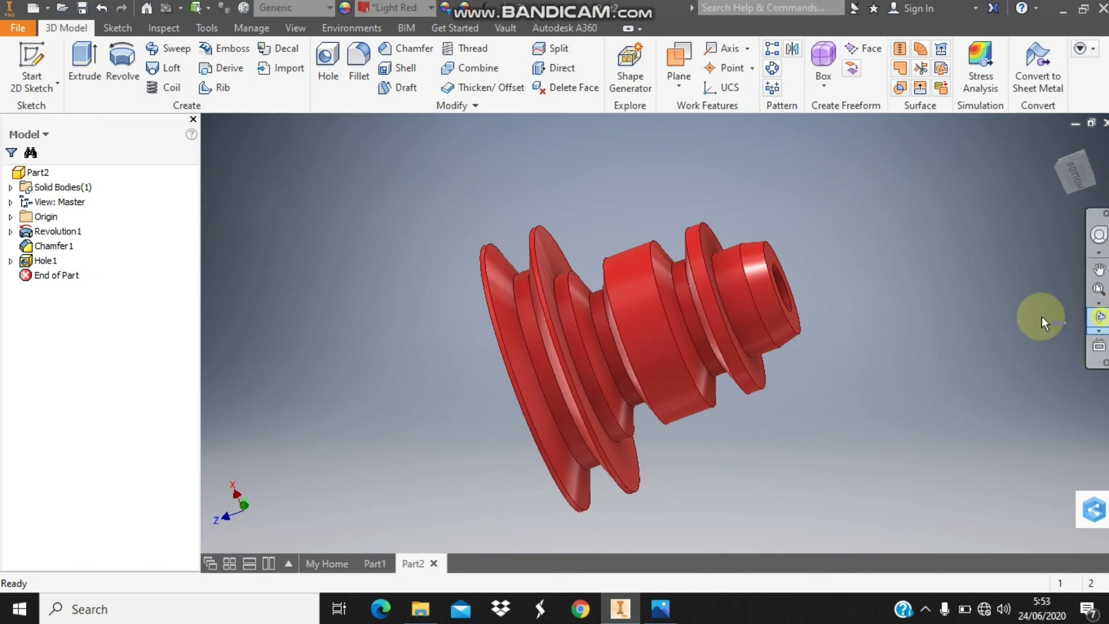
mouse_move(779, 322)
left_mouse_down()
mouse_move(412, 379)
mouse_move(724, 449)
mouse_move(713, 361)
mouse_move(722, 309)
mouse_move(780, 286)
mouse_move(700, 218)
mouse_move(668, 250)
mouse_move(760, 190)
mouse_move(793, 190)
left_mouse_up()
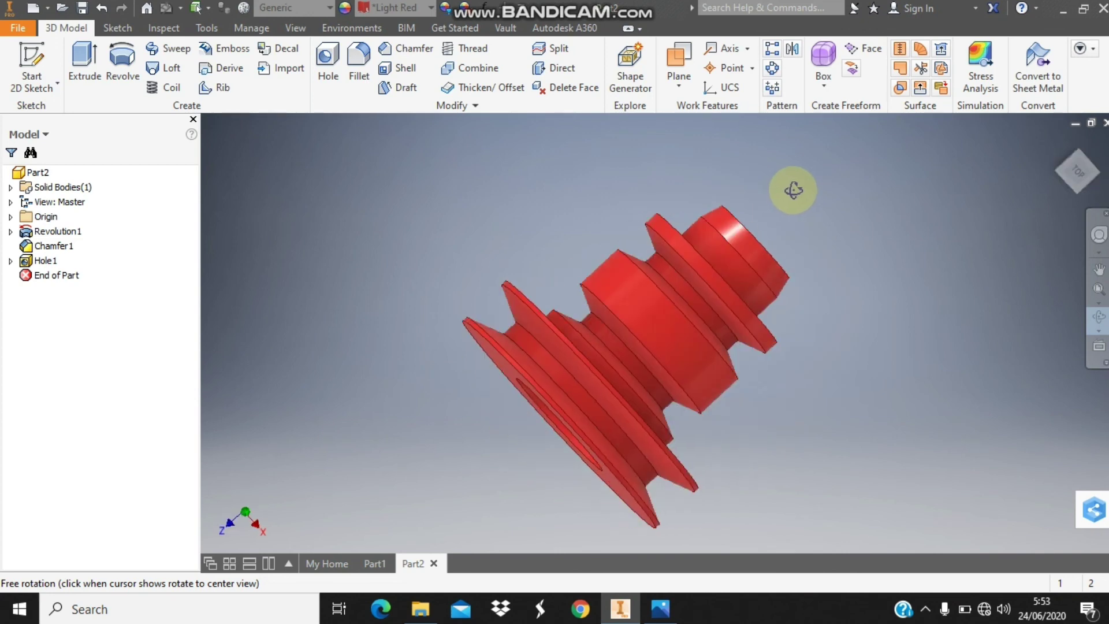
left_click(1096, 321)
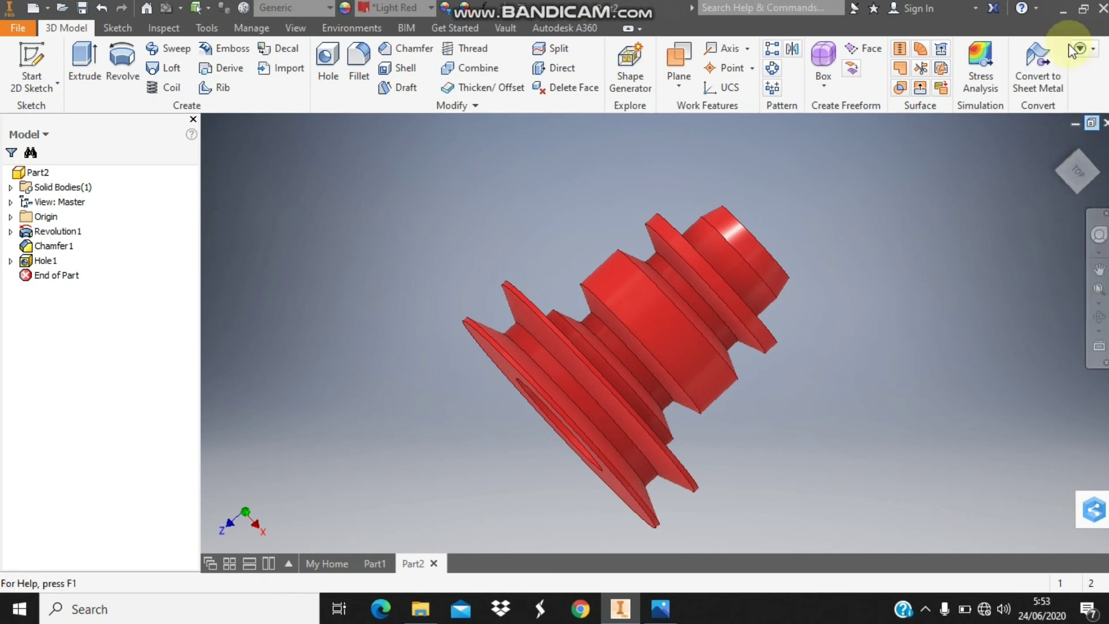
left_click(1059, 11)
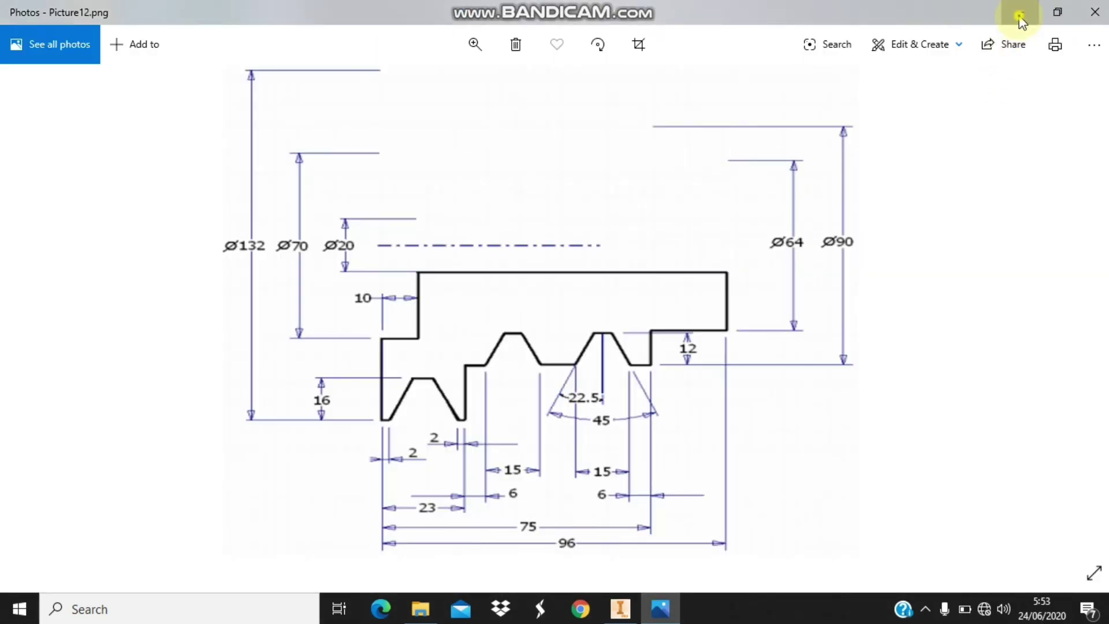